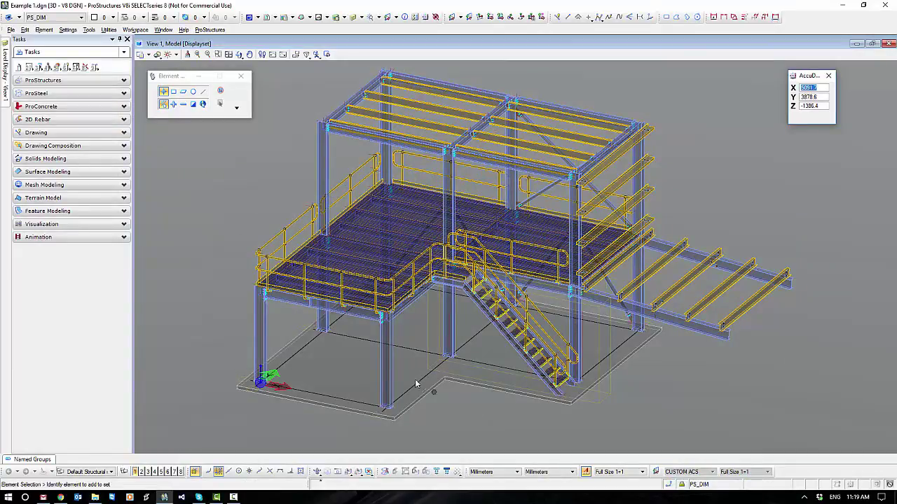
- Open the ProSteel Shapes dialog and list the User Shapes classes
{"action": "left_click", "coordinate": [124, 95]}
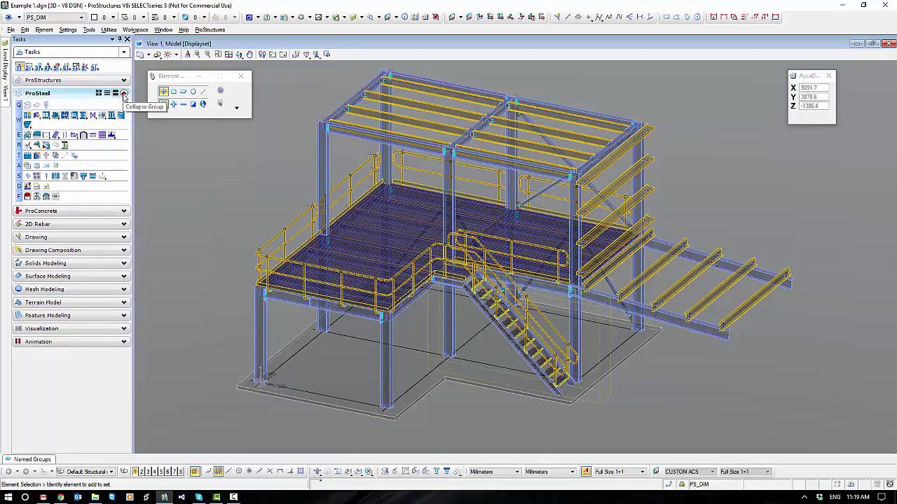
{"action": "left_click", "coordinate": [28, 106]}
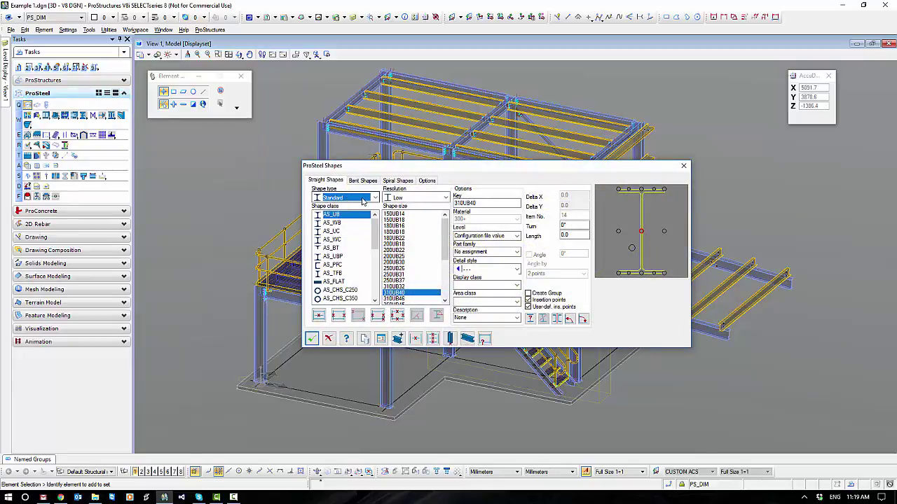
{"action": "left_click", "coordinate": [375, 198]}
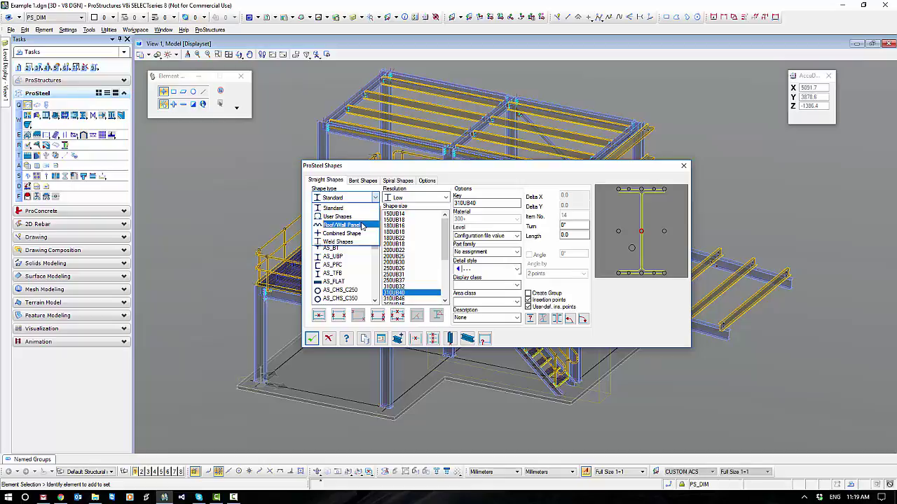
{"action": "left_click", "coordinate": [354, 217]}
{"action": "mouse_move", "coordinate": [376, 227]}
{"action": "left_mouse_down"}
{"action": "mouse_move", "coordinate": [376, 260]}
{"action": "mouse_move", "coordinate": [376, 225]}
{"action": "left_mouse_up"}
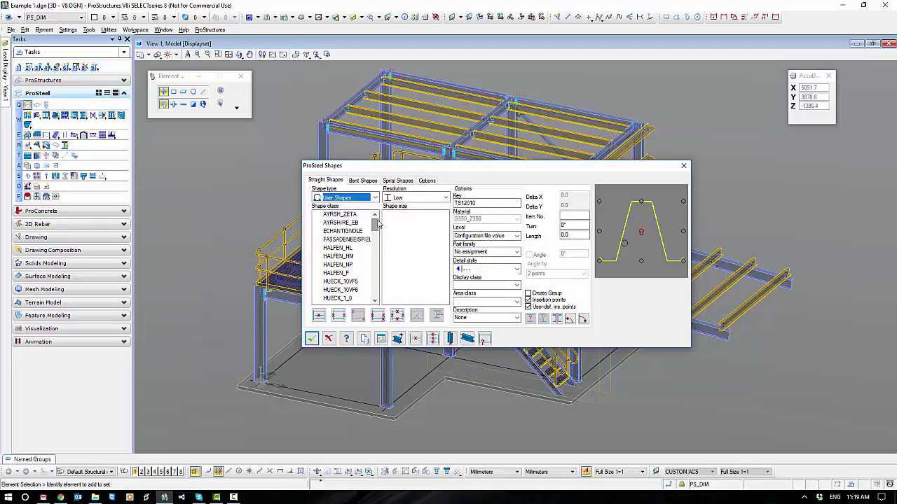
- Preview several HALFEN_HM shape sizes, from HM_3636V down to HM_5234V
{"action": "left_click", "coordinate": [341, 258]}
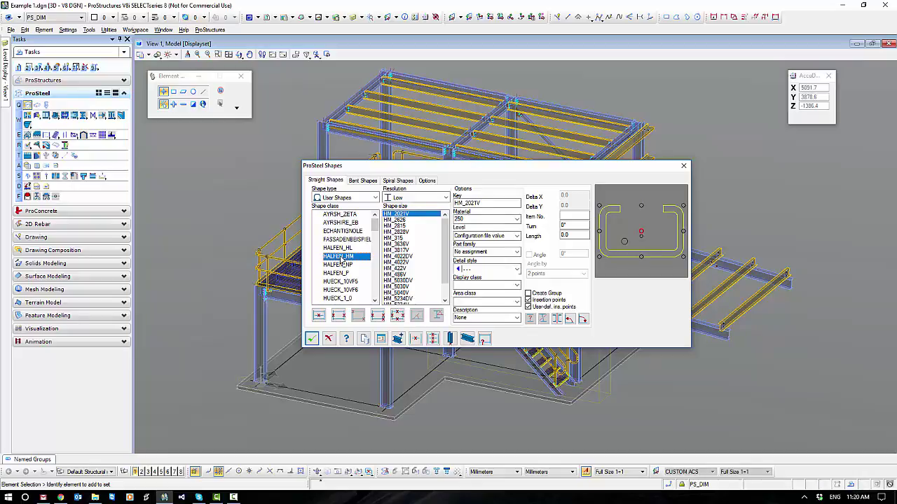
{"action": "left_click", "coordinate": [401, 244]}
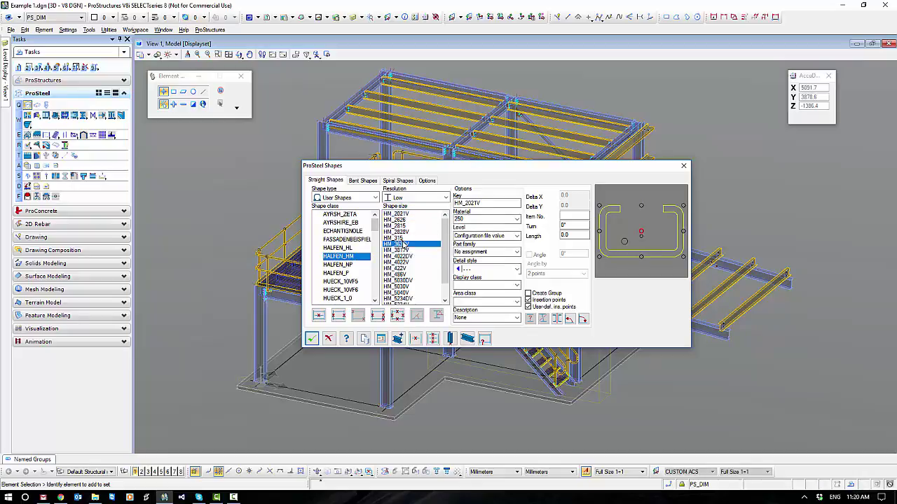
{"action": "left_click", "coordinate": [399, 256]}
{"action": "left_click", "coordinate": [398, 268]}
{"action": "left_click", "coordinate": [397, 280]}
{"action": "left_click", "coordinate": [397, 292]}
{"action": "left_click", "coordinate": [397, 299]}
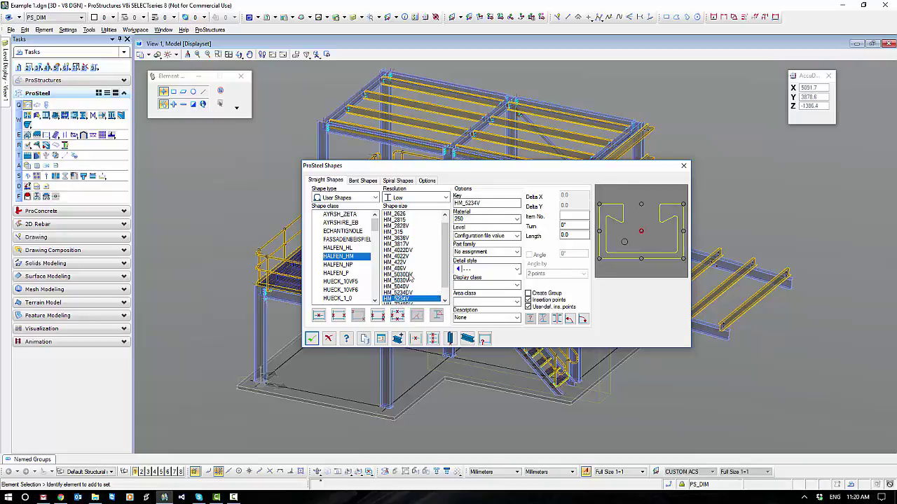
- Switch the shape type to Roof/Wall Panel, preview several HOESCHISODACH sizes, and close the shapes dialog
{"action": "left_click", "coordinate": [375, 198]}
{"action": "left_click", "coordinate": [350, 225]}
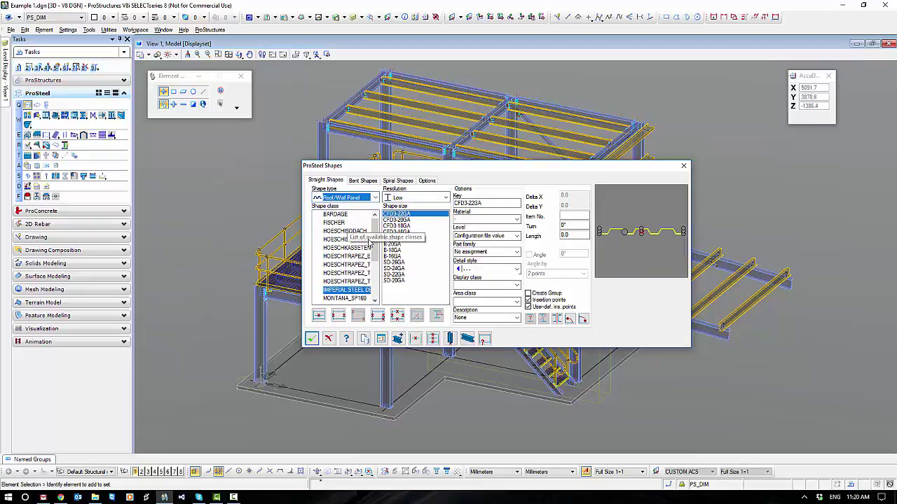
{"action": "left_click", "coordinate": [345, 231]}
{"action": "left_click", "coordinate": [403, 220]}
{"action": "left_click", "coordinate": [400, 232]}
{"action": "left_click", "coordinate": [398, 262]}
{"action": "left_click", "coordinate": [398, 275]}
{"action": "left_click", "coordinate": [396, 293]}
{"action": "left_click", "coordinate": [397, 299]}
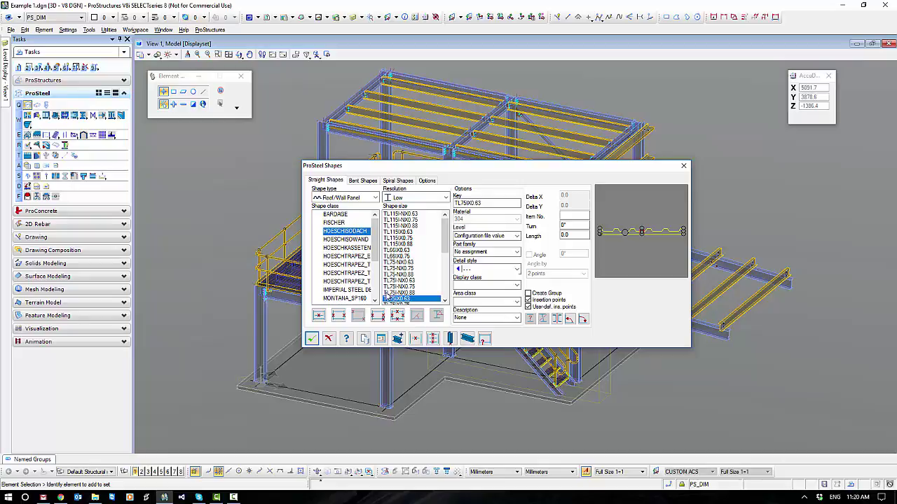
{"action": "left_click", "coordinate": [376, 244]}
{"action": "left_click", "coordinate": [311, 338]}
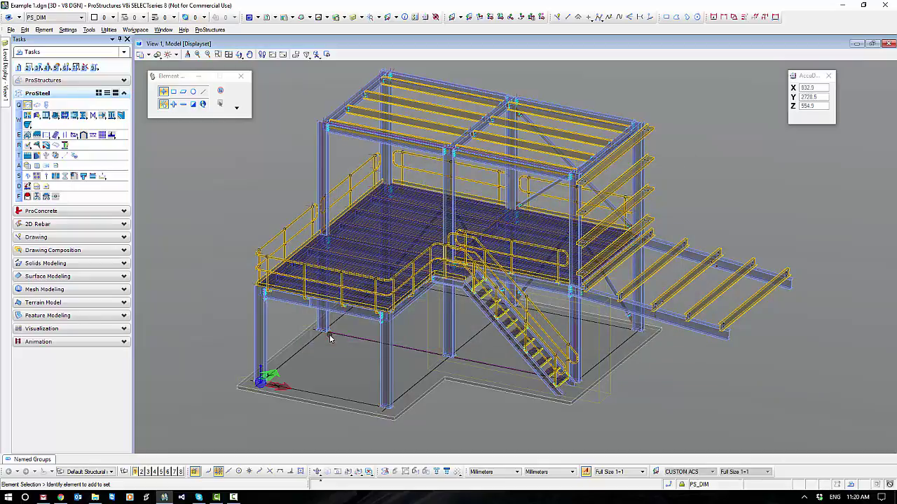
- Switch to File Explorer and open the UserShapes folder inside the ProStructures workspace's Data folder
{"action": "left_click", "coordinate": [96, 498]}
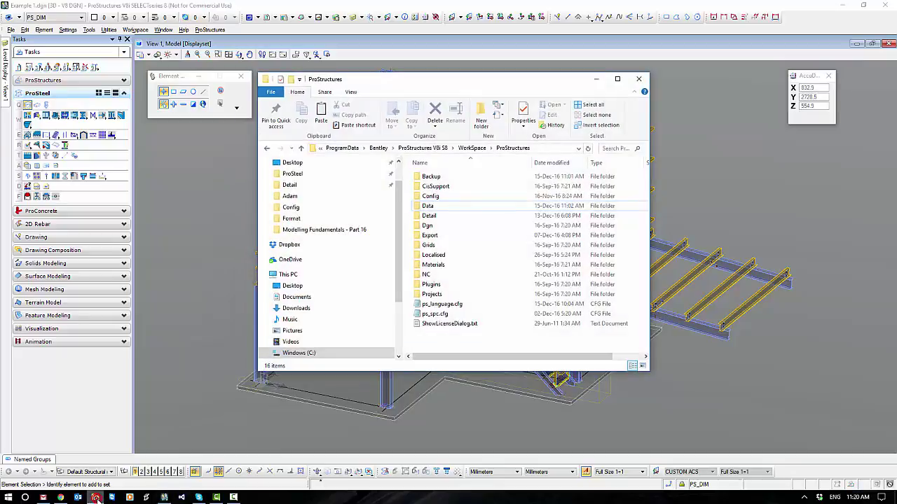
{"action": "left_click", "coordinate": [540, 151]}
{"action": "left_click", "coordinate": [525, 149]}
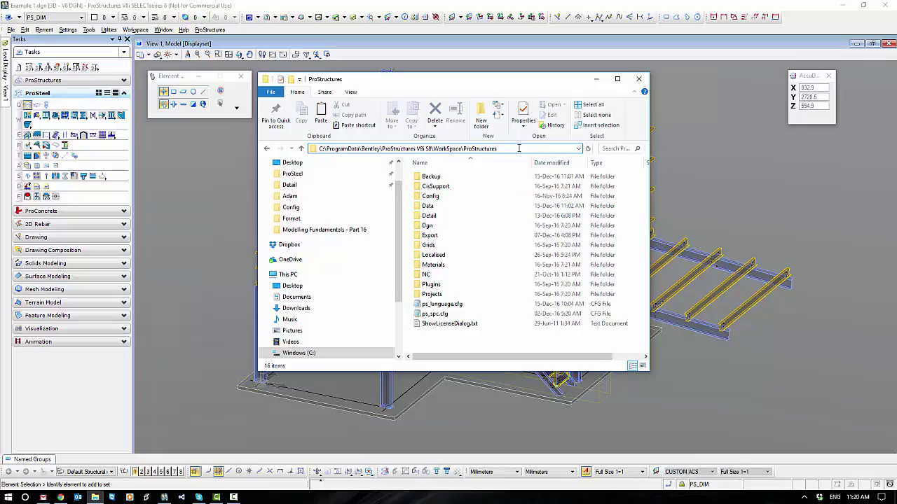
{"action": "left_click", "coordinate": [428, 207]}
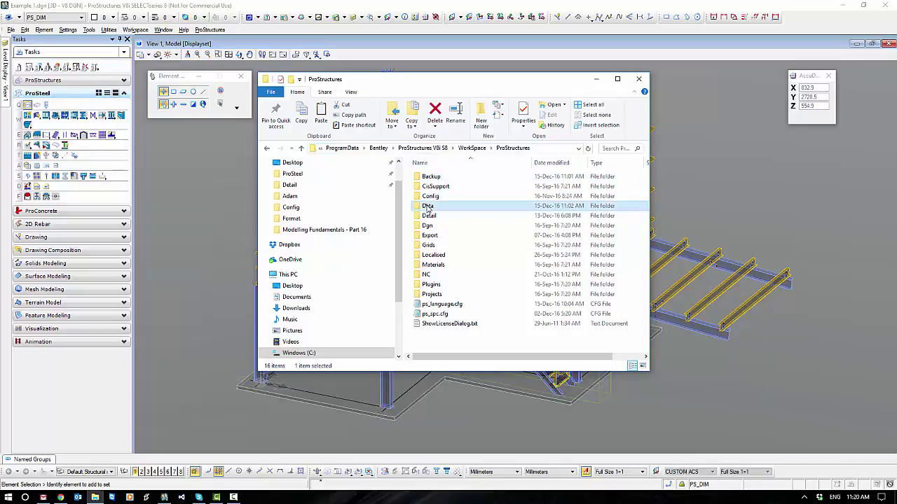
{"action": "double_click", "coordinate": [429, 206]}
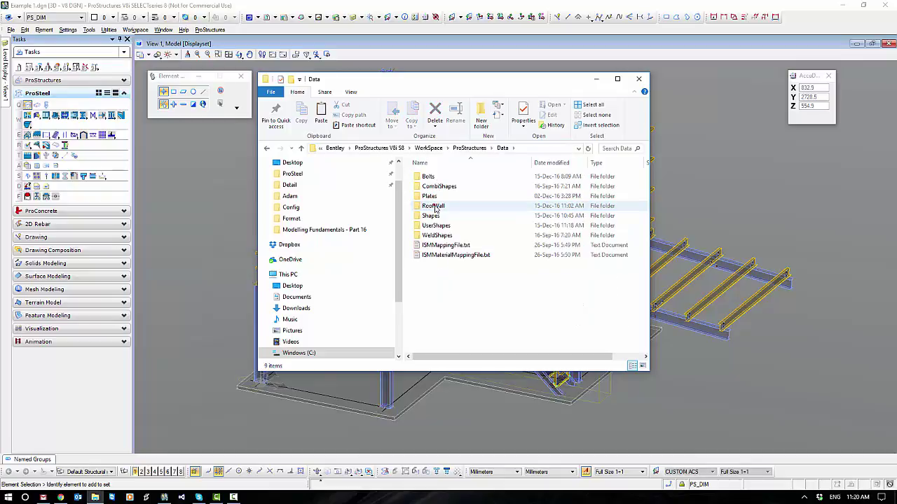
{"action": "left_click", "coordinate": [441, 227]}
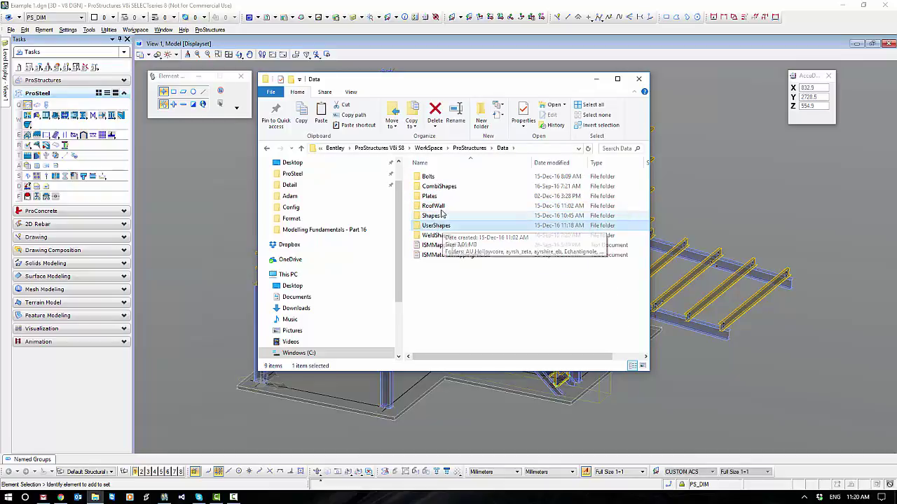
{"action": "left_click", "coordinate": [440, 207]}
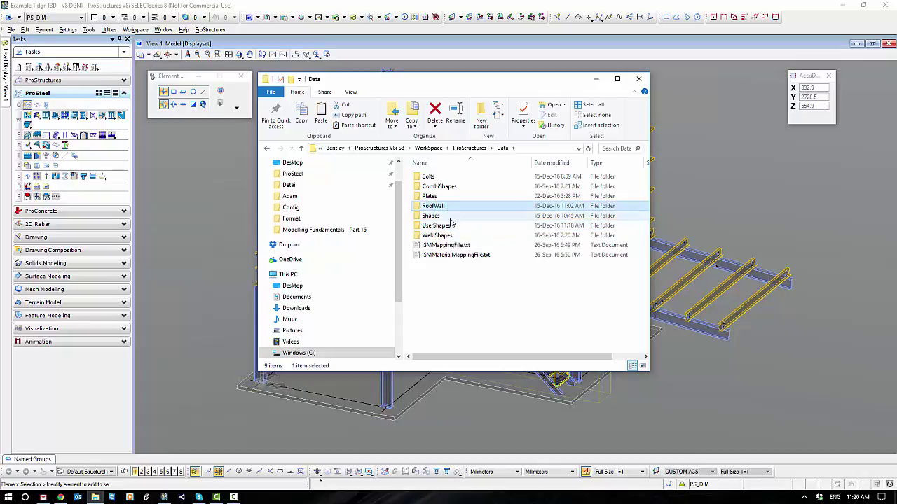
{"action": "left_click", "coordinate": [422, 226]}
{"action": "double_click", "coordinate": [421, 226]}
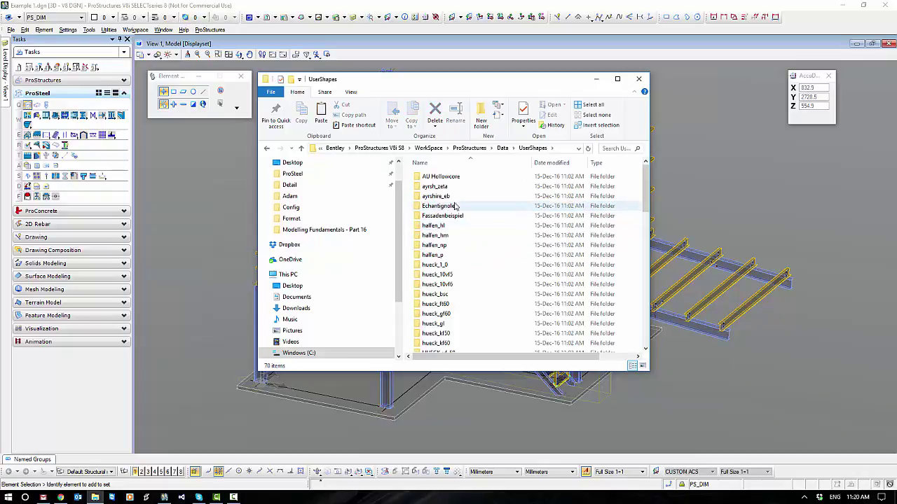
- Permanently delete every folder in UserShapes from ayrsh_zeta through wicona60, keeping AU Hollowcore
{"action": "scroll", "coordinate": [456, 206], "scroll_direction": "down", "scroll_amount": 6}
{"action": "scroll", "coordinate": [462, 271], "scroll_direction": "down", "scroll_amount": 4}
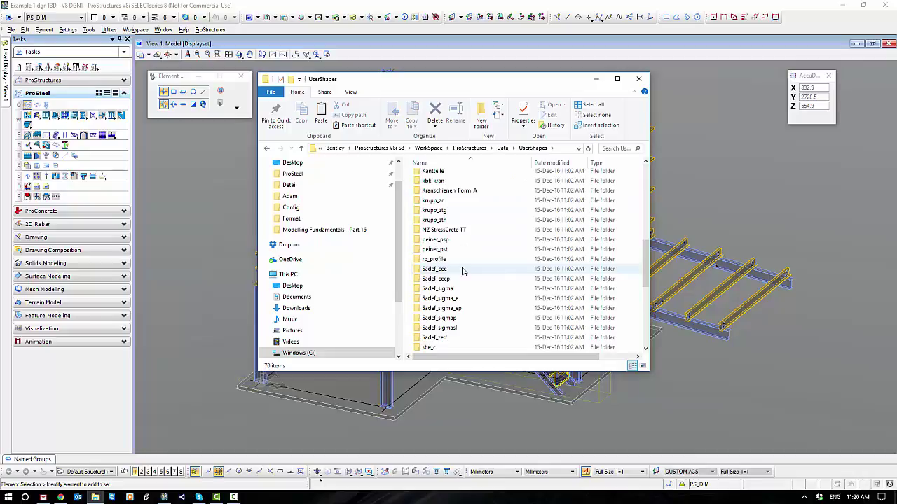
{"action": "scroll", "coordinate": [462, 271], "scroll_direction": "down", "scroll_amount": 5}
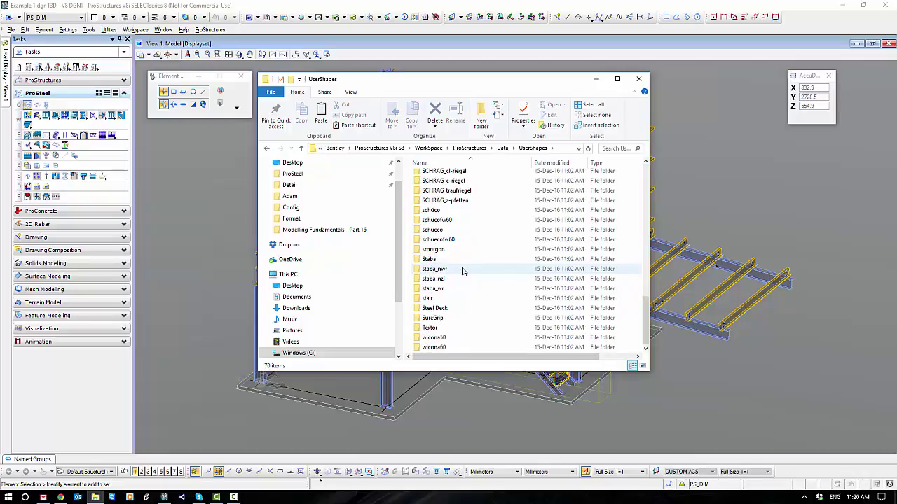
{"action": "left_click", "coordinate": [451, 347]}
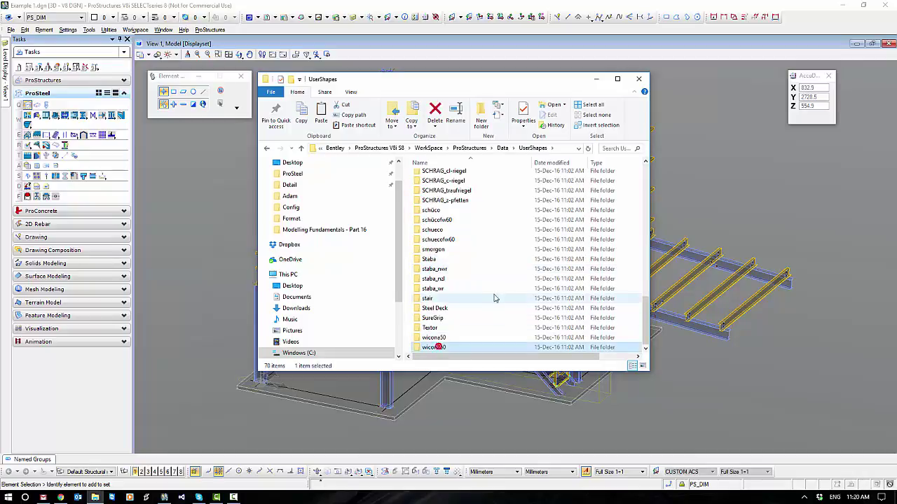
{"action": "scroll", "coordinate": [507, 278], "scroll_direction": "up", "scroll_amount": 5}
{"action": "scroll", "coordinate": [507, 278], "scroll_direction": "up", "scroll_amount": 8}
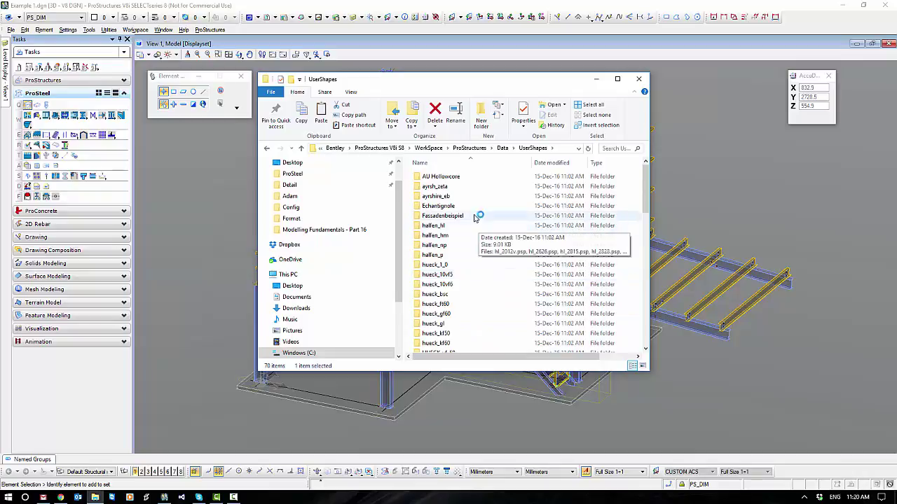
{"action": "left_click", "coordinate": [440, 188], "text": "shift"}
{"action": "key", "text": "Delete"}
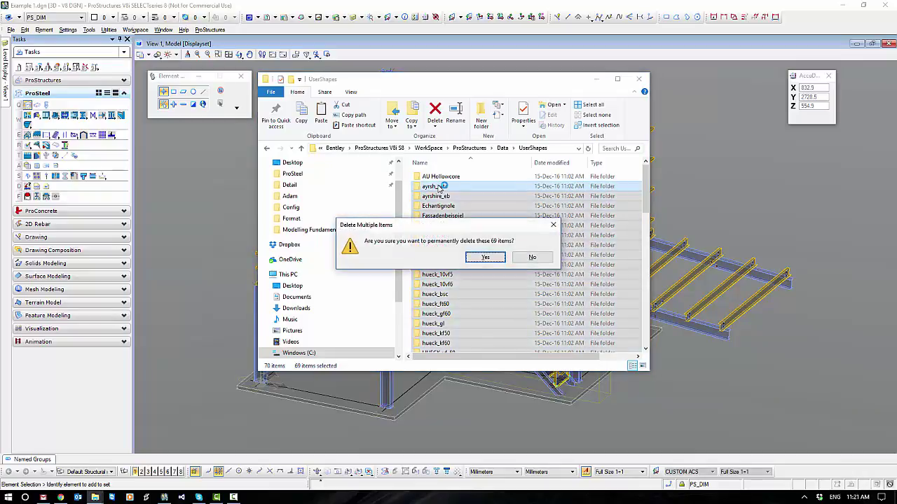
{"action": "key", "text": "Escape"}
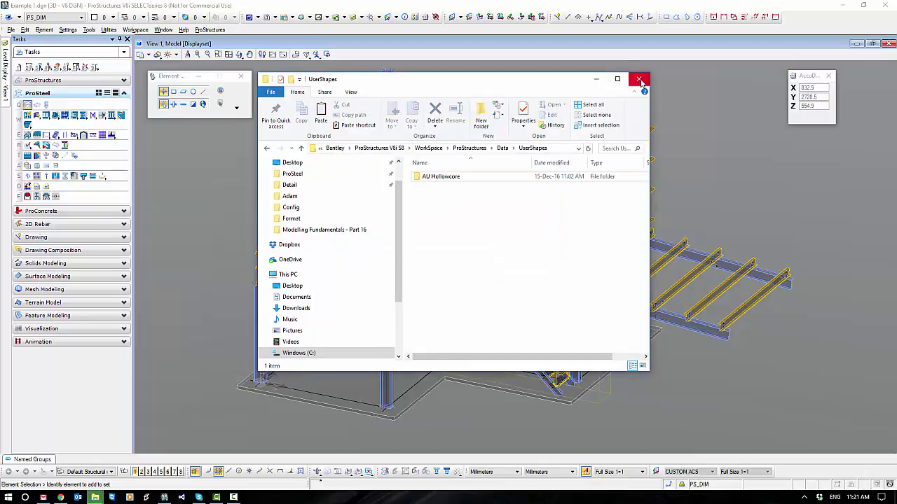
- Permanently delete all the panel folders in Data\RoofWall, from Bardage through Plateaux, and close File Explorer
{"action": "left_click", "coordinate": [502, 148]}
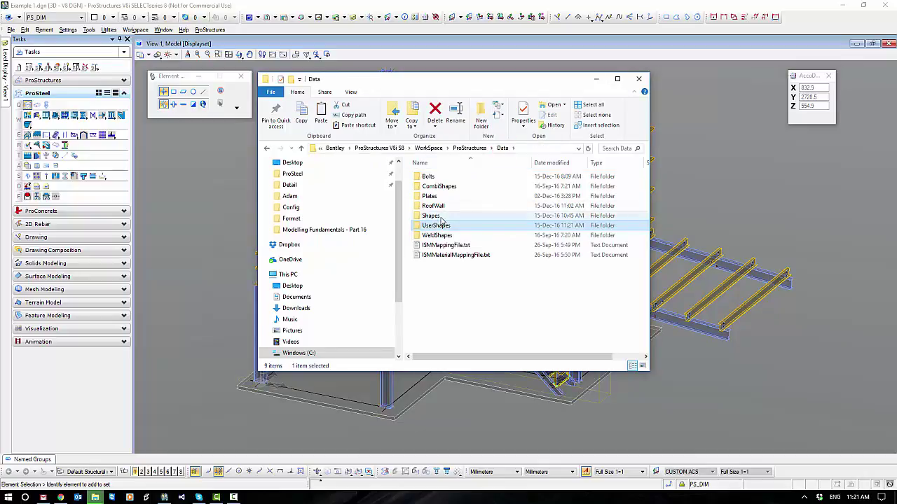
{"action": "double_click", "coordinate": [434, 206]}
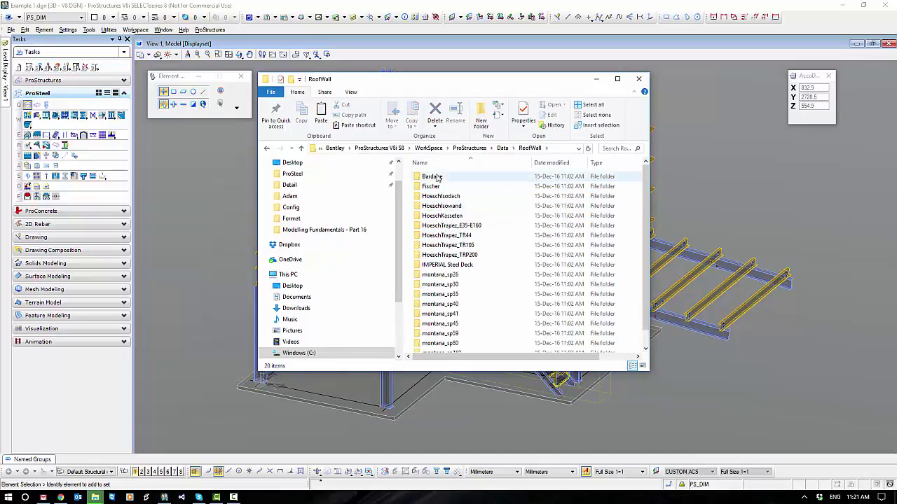
{"action": "scroll", "coordinate": [494, 281], "scroll_direction": "down", "scroll_amount": 1}
{"action": "left_click", "coordinate": [432, 347], "text": "shift"}
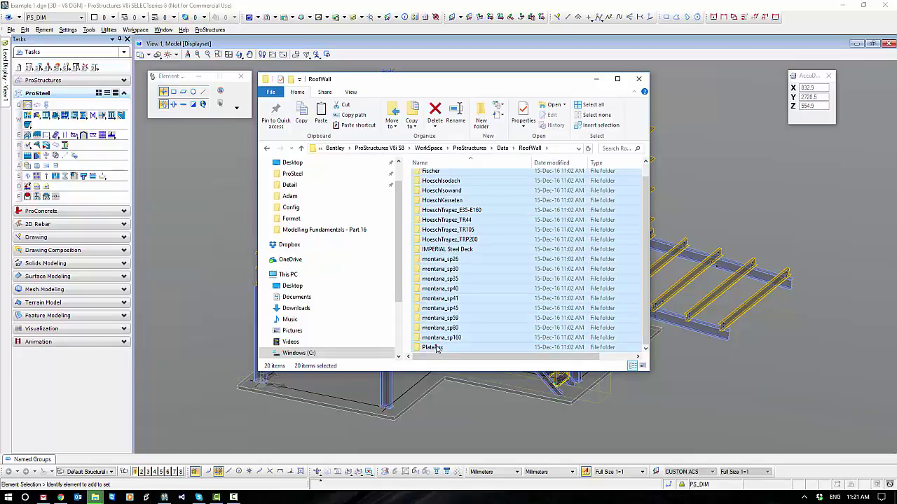
{"action": "key", "text": "shift+Delete"}
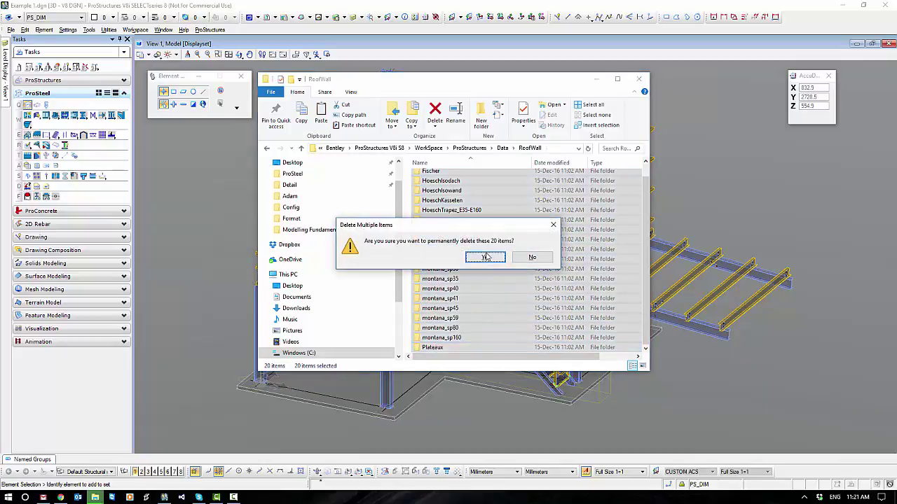
{"action": "left_click", "coordinate": [526, 255]}
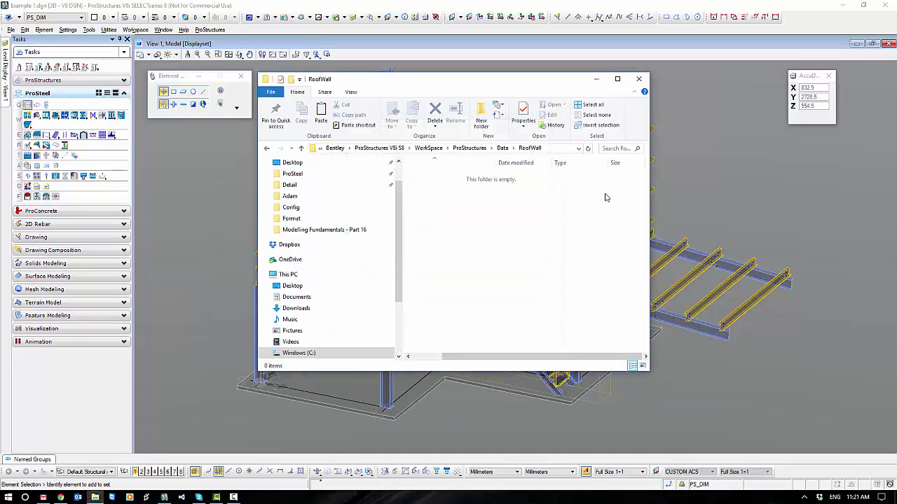
{"action": "left_click", "coordinate": [638, 78]}
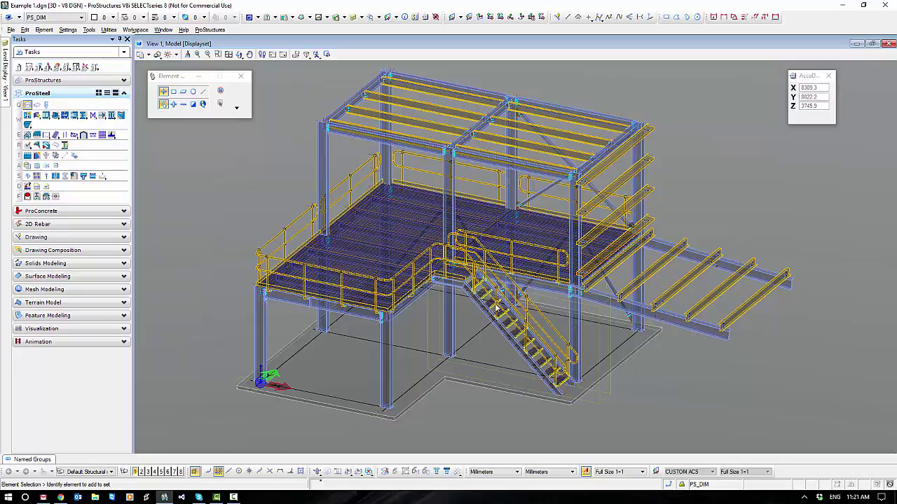
- Switch to the web browser and look through the guttering and fascia products on the Lysaght website
{"action": "left_click", "coordinate": [61, 498]}
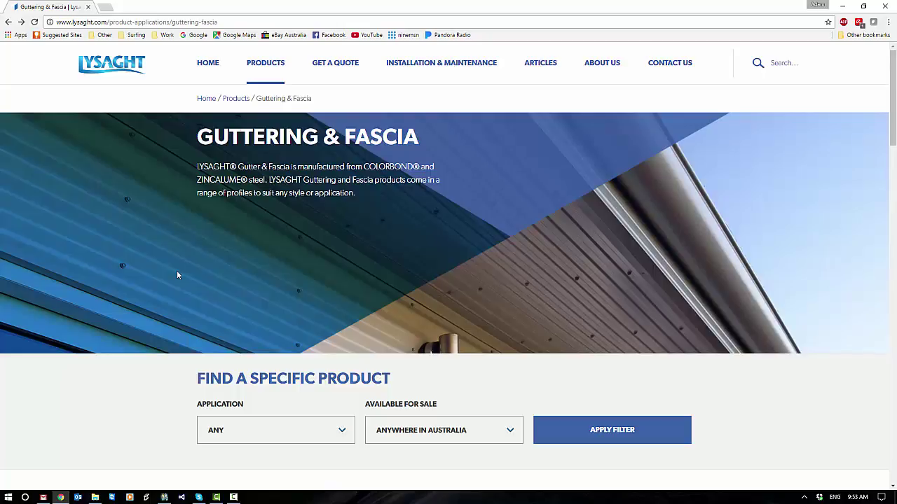
{"action": "scroll", "coordinate": [182, 276], "scroll_direction": "down", "scroll_amount": 5}
{"action": "scroll", "coordinate": [185, 280], "scroll_direction": "down", "scroll_amount": 2}
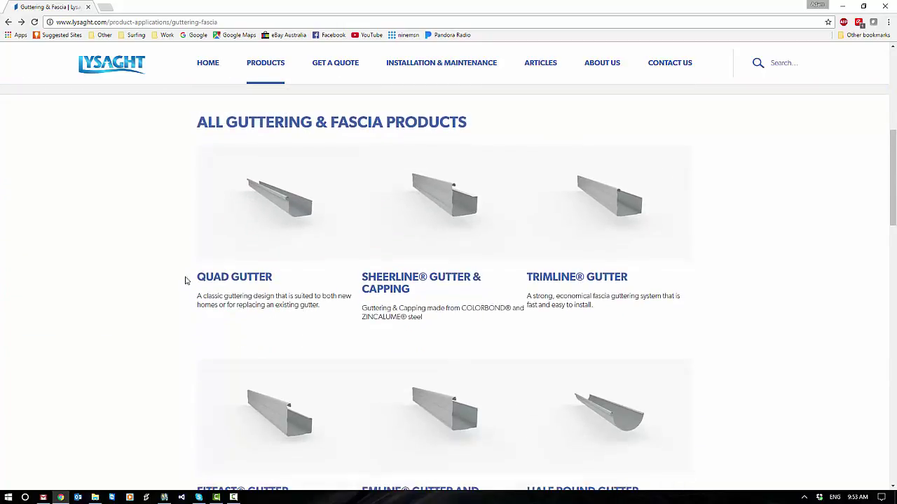
{"action": "scroll", "coordinate": [185, 280], "scroll_direction": "up", "scroll_amount": 1}
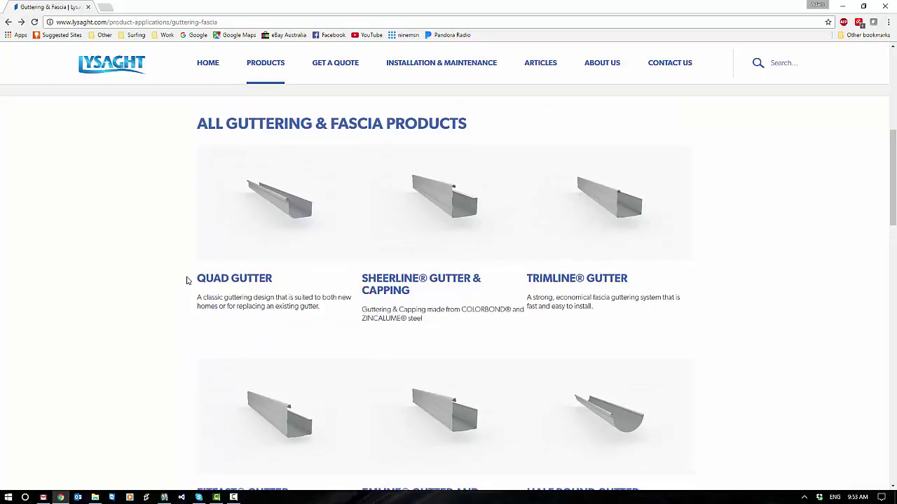
- Open the SHEERLINE Gutter & Capping product and go to its technical information on Lysaght Professionals
{"action": "left_click", "coordinate": [403, 279]}
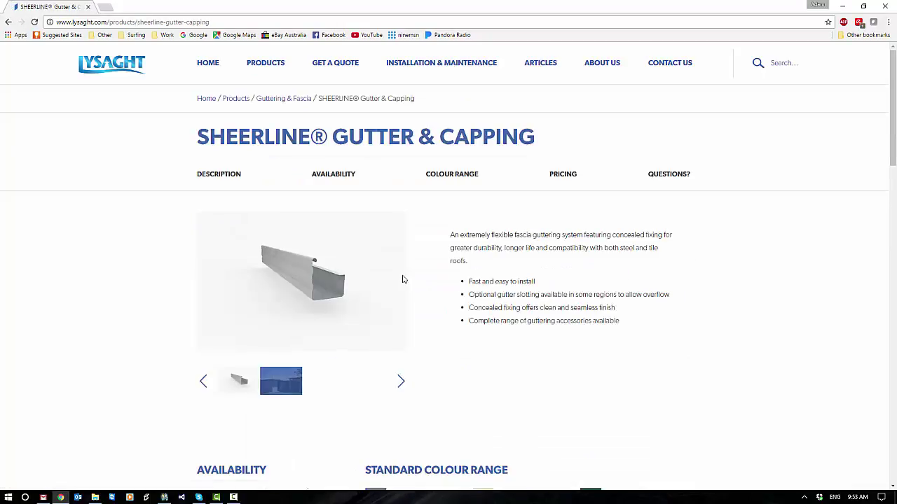
{"action": "scroll", "coordinate": [403, 279], "scroll_direction": "down", "scroll_amount": 3}
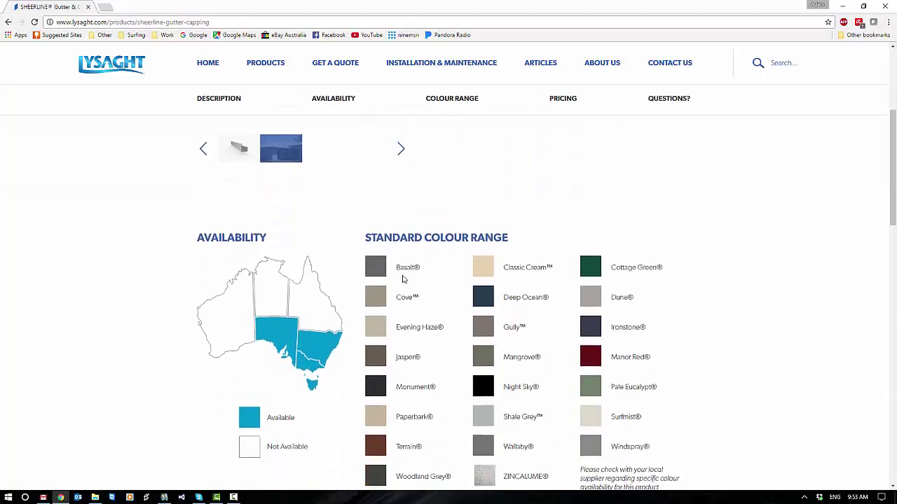
{"action": "scroll", "coordinate": [403, 279], "scroll_direction": "down", "scroll_amount": 4}
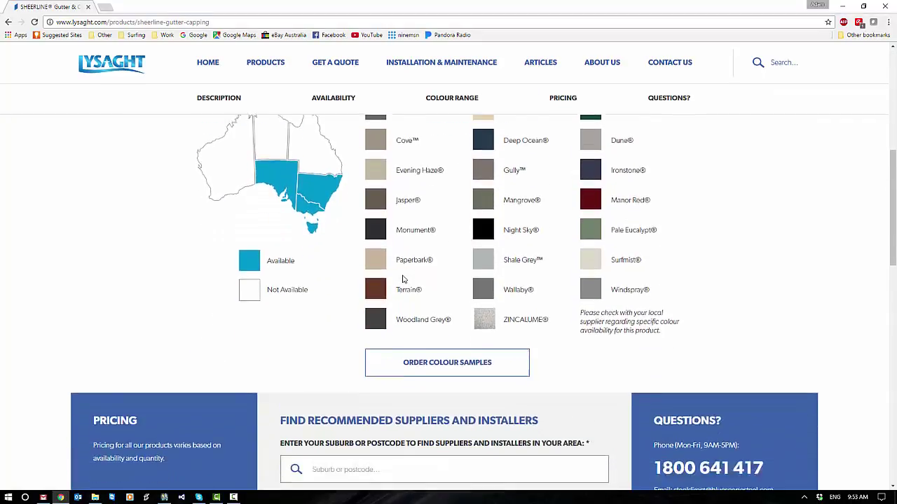
{"action": "scroll", "coordinate": [403, 279], "scroll_direction": "down", "scroll_amount": 3}
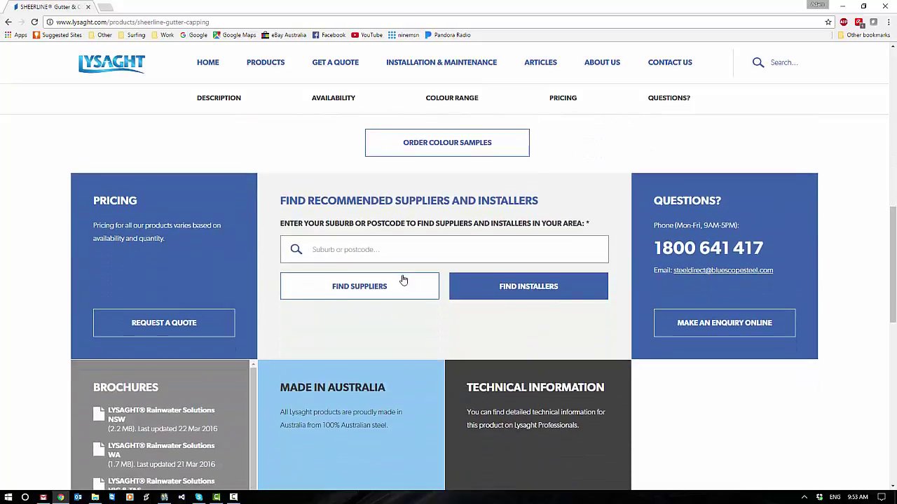
{"action": "scroll", "coordinate": [403, 279], "scroll_direction": "down", "scroll_amount": 1}
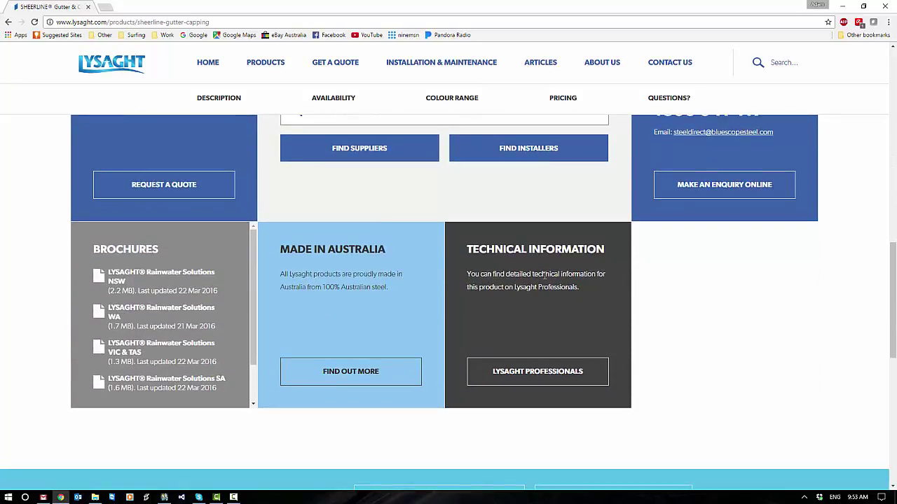
{"action": "left_click", "coordinate": [535, 373]}
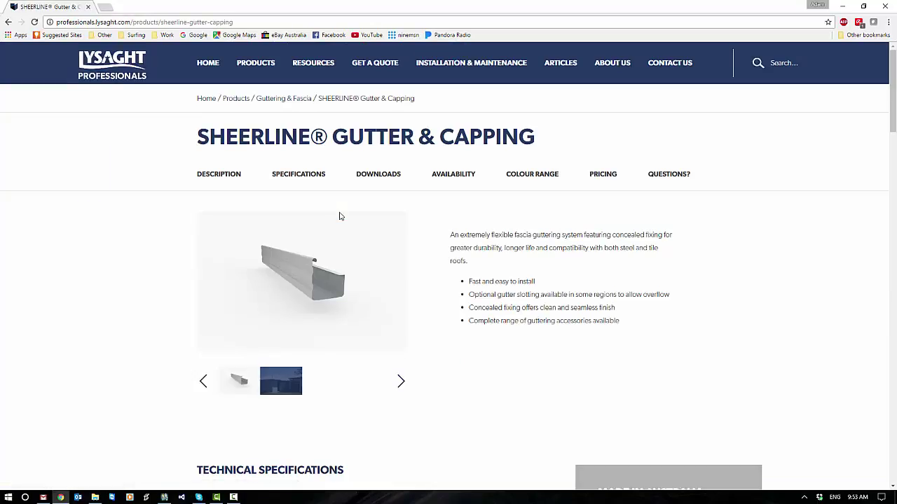
- Download the Microstation DGN drawing of the LYSAGHT SHEERLINE Gutter for NSW/VIC/TAS from the CAD drawings
{"action": "scroll", "coordinate": [339, 216], "scroll_direction": "down", "scroll_amount": 5}
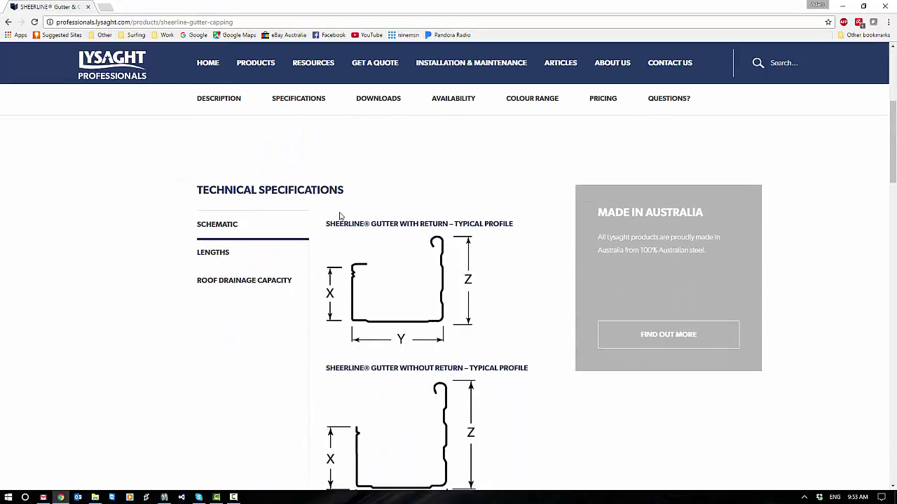
{"action": "scroll", "coordinate": [339, 215], "scroll_direction": "down", "scroll_amount": 8}
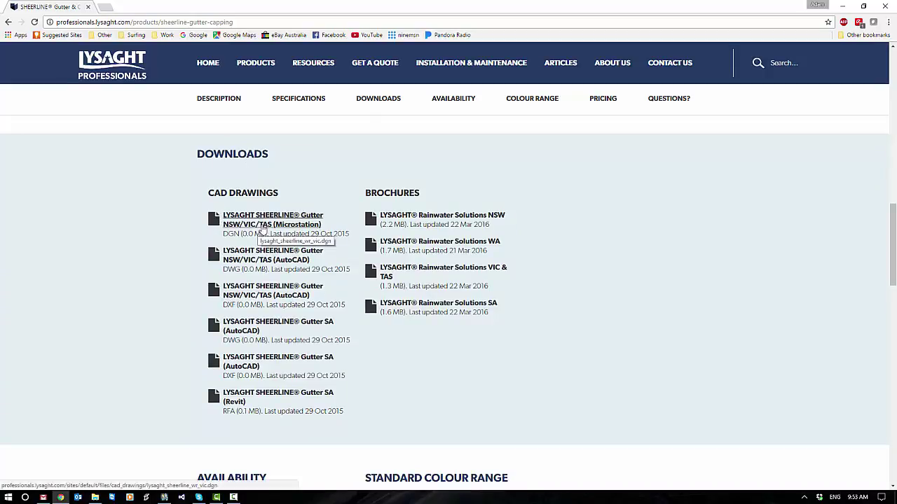
{"action": "left_click", "coordinate": [313, 232]}
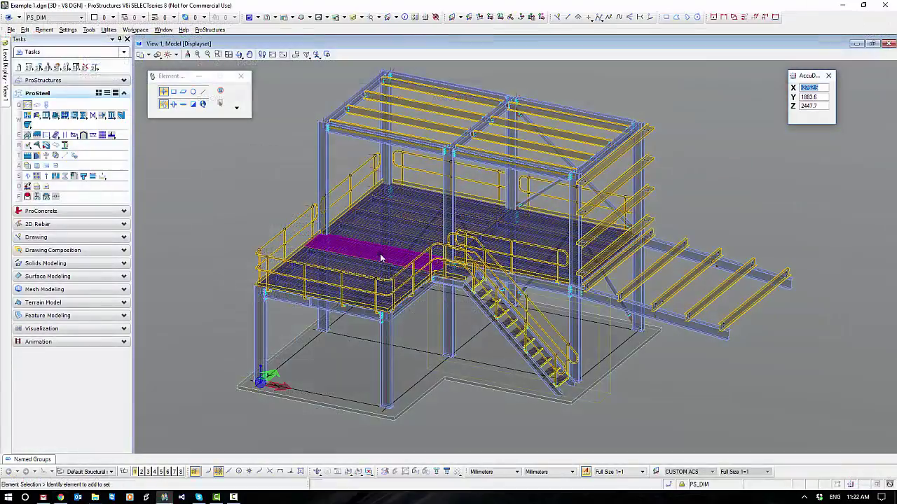
- Switch to ProStructures and show the Example 1 model from the top in the Wireframe display style
{"action": "middle_click_drag", "start_coordinate": [424, 328], "coordinate": [460, 295]}
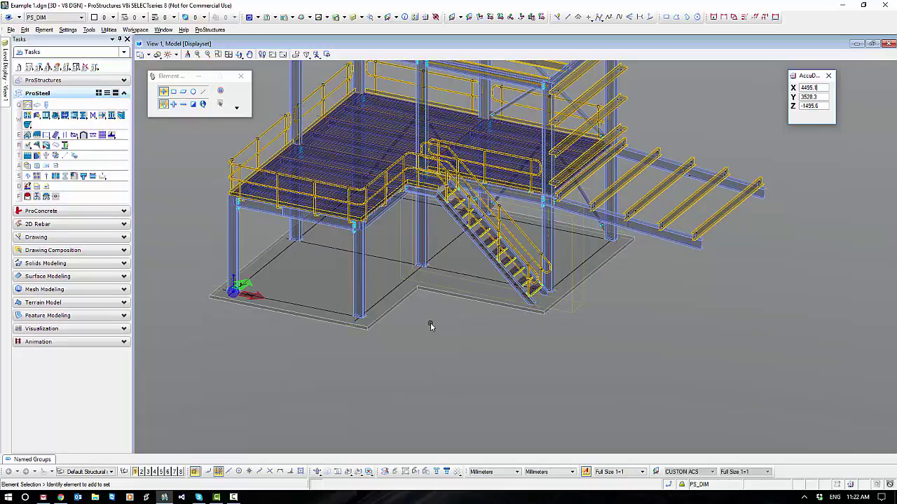
{"action": "left_click", "coordinate": [326, 471]}
{"action": "middle_click_drag", "start_coordinate": [576, 407], "coordinate": [522, 379]}
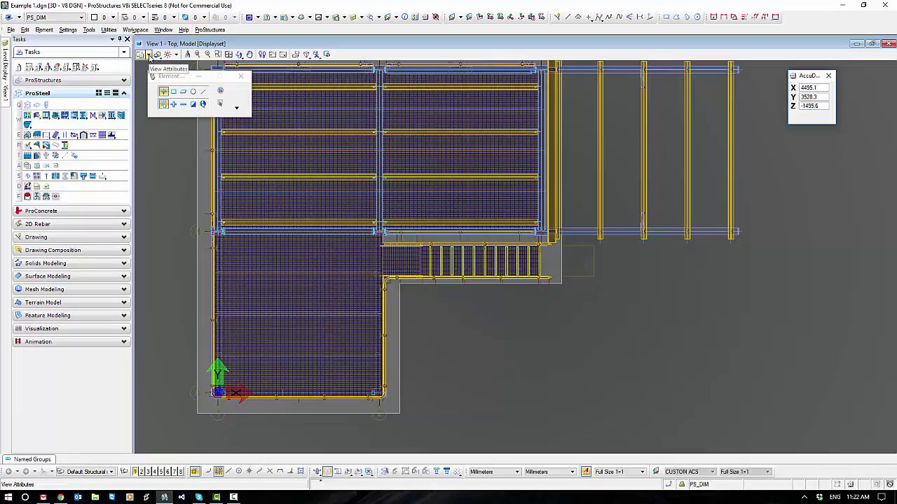
{"action": "left_click", "coordinate": [149, 55]}
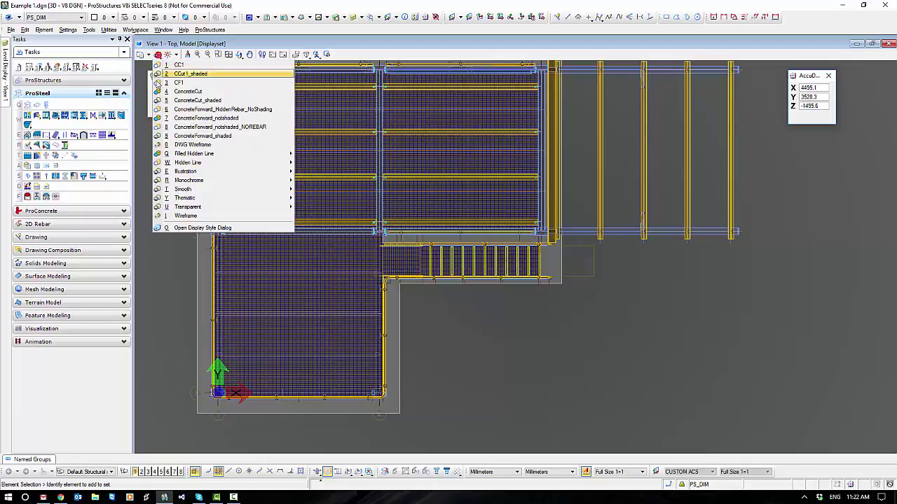
{"action": "left_click", "coordinate": [181, 227]}
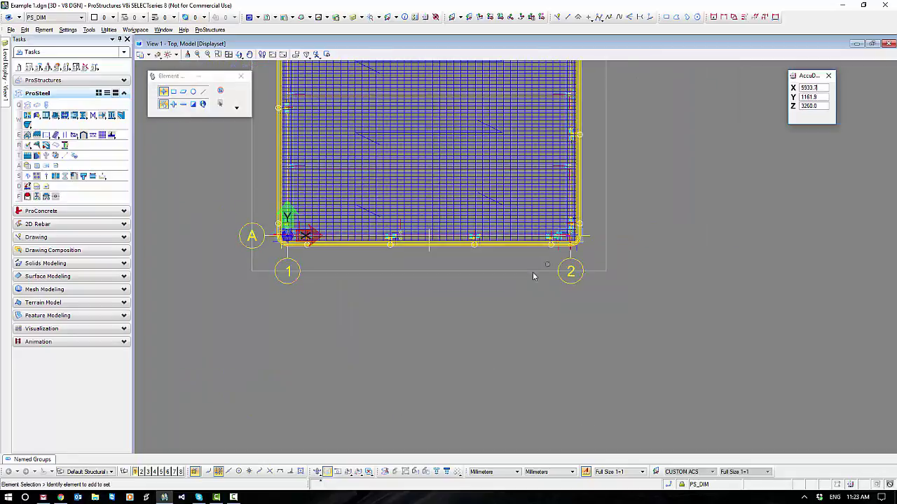
{"action": "middle_click_drag", "start_coordinate": [533, 275], "coordinate": [505, 293]}
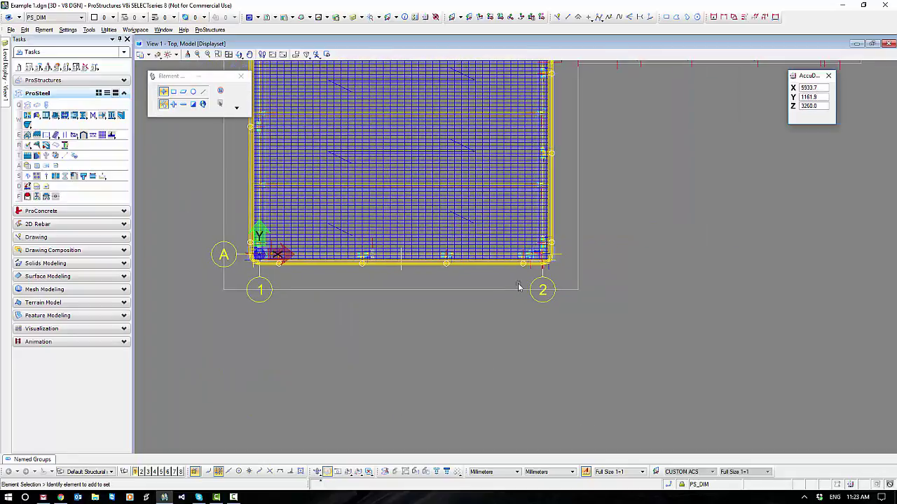
- Attach lysaght_sheerline_wr_vic.dgn from the Desktop as a reference with Coincident orientation
{"action": "left_click", "coordinate": [266, 18]}
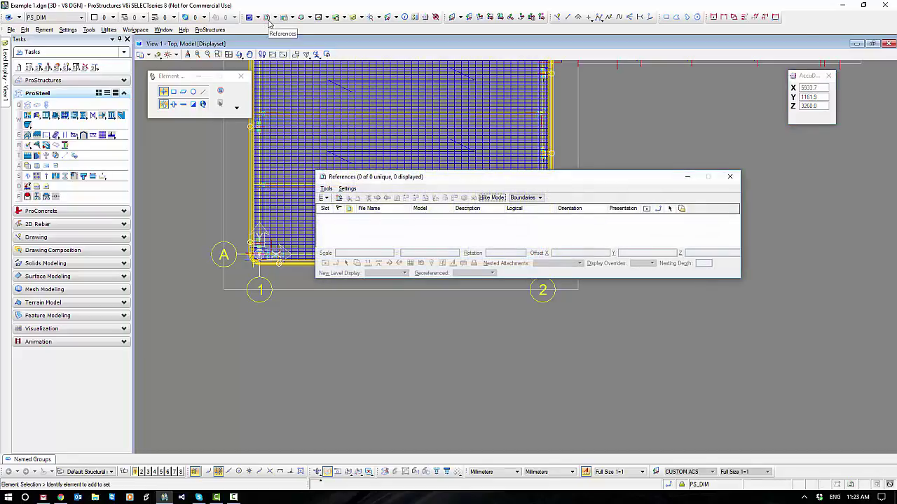
{"action": "left_click", "coordinate": [338, 199]}
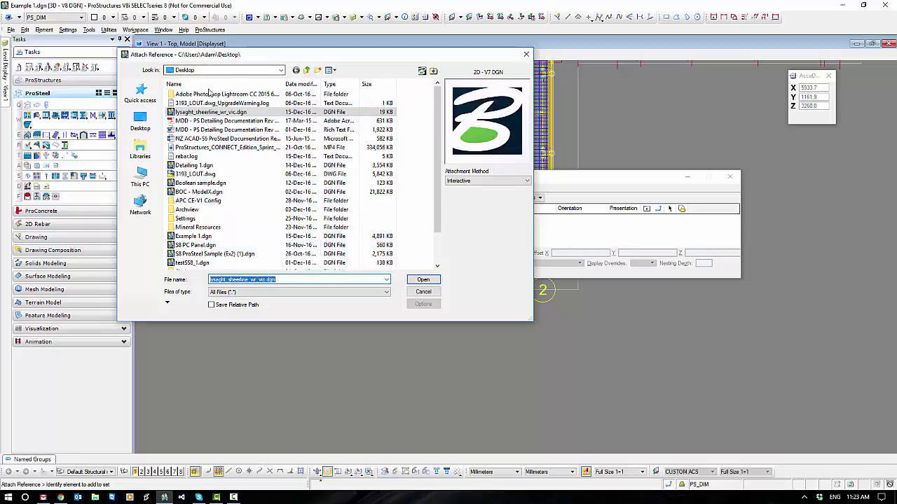
{"action": "left_click", "coordinate": [208, 112]}
{"action": "double_click", "coordinate": [208, 113]}
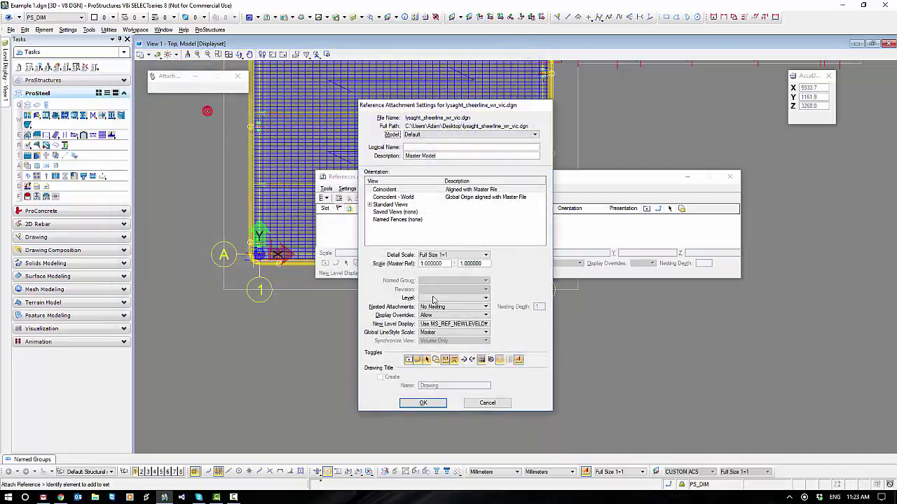
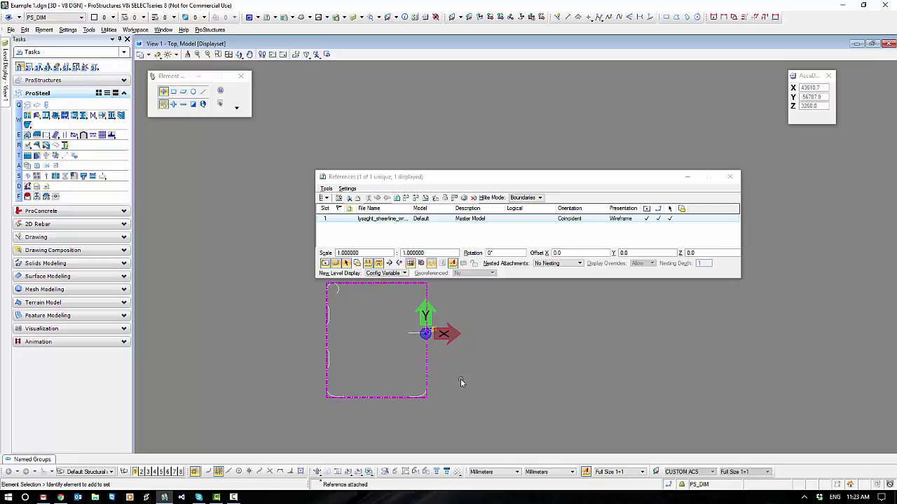
- Set the gutter reference's scale to 1:1000 and check its size against the structure near grid A-1
{"action": "left_click", "coordinate": [406, 254]}
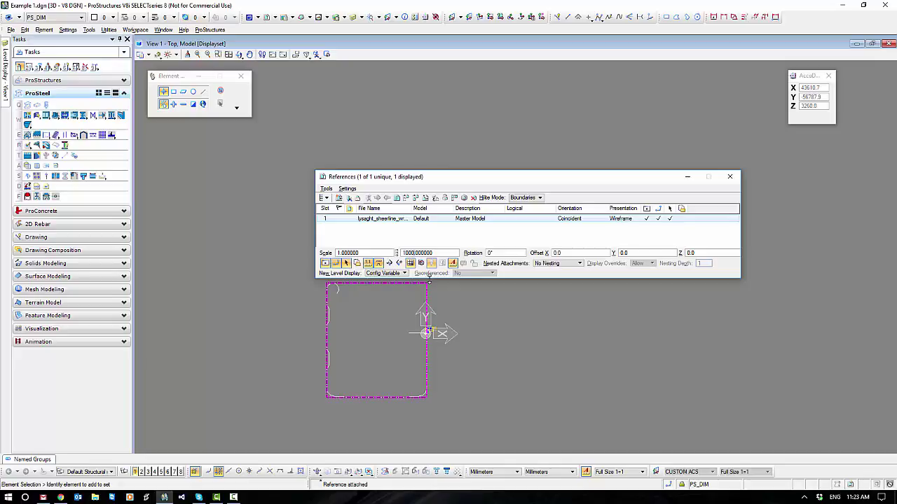
{"action": "left_click", "coordinate": [370, 254]}
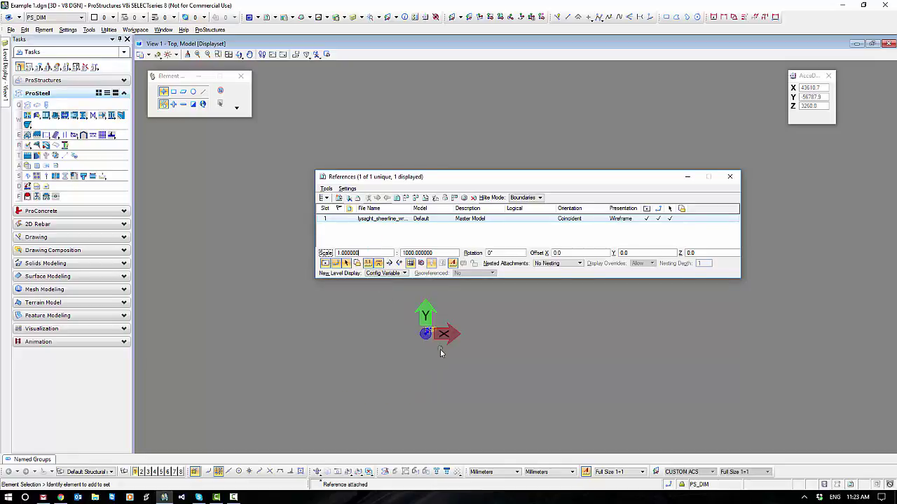
{"action": "scroll", "coordinate": [389, 324], "scroll_direction": "up", "scroll_amount": 5}
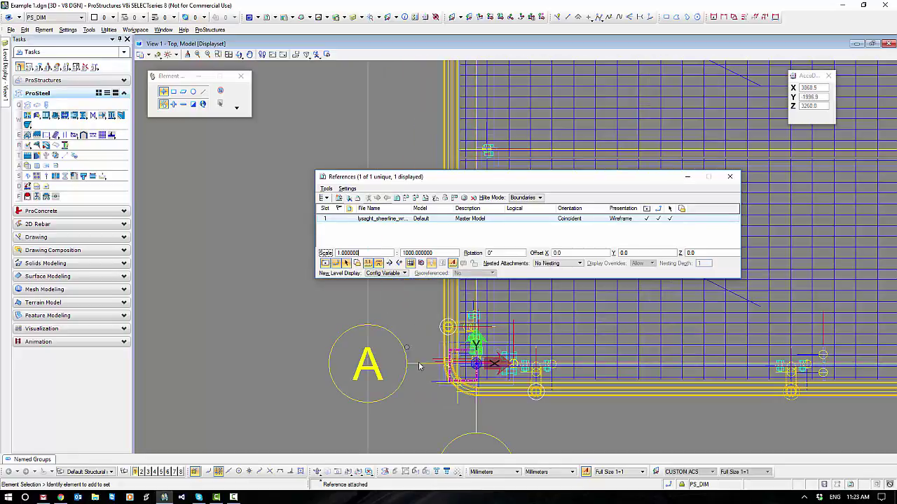
{"action": "middle_click_drag", "start_coordinate": [483, 397], "coordinate": [333, 367]}
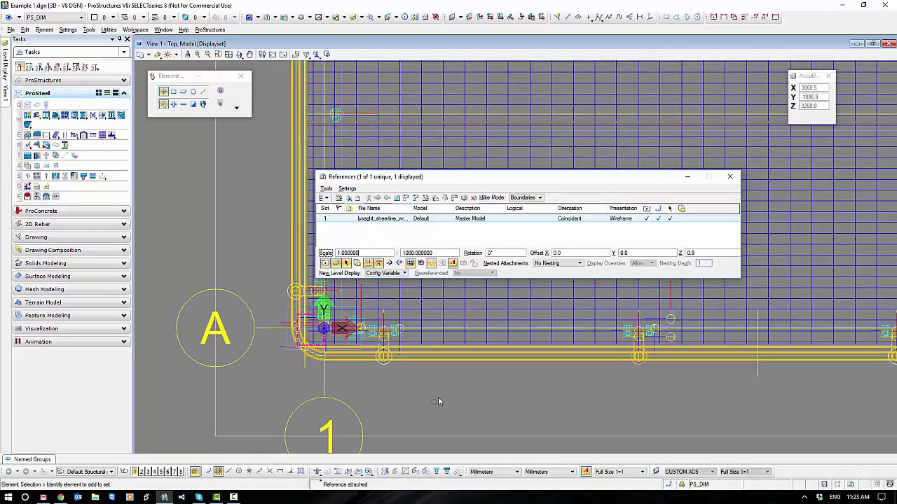
{"action": "scroll", "coordinate": [305, 363], "scroll_direction": "up", "scroll_amount": 2}
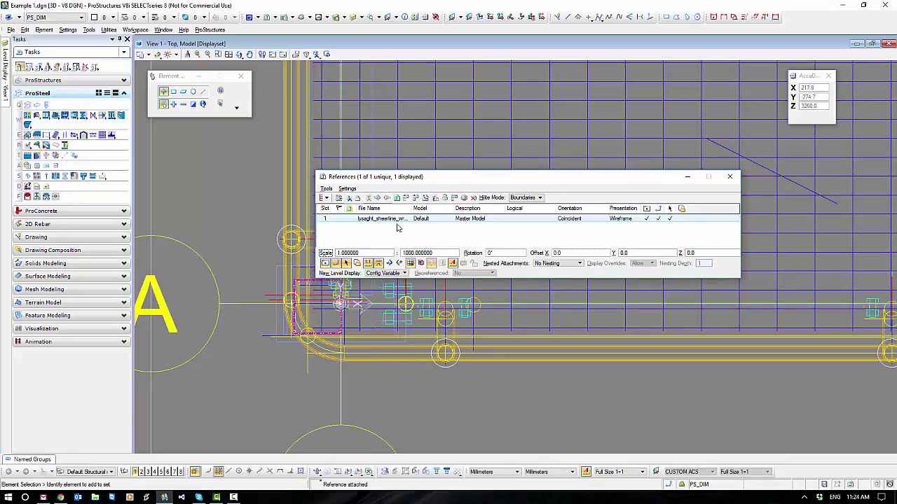
- Move the gutter reference into the empty area beside the platform, below the stair, and close the References dialog
{"action": "left_click", "coordinate": [405, 198]}
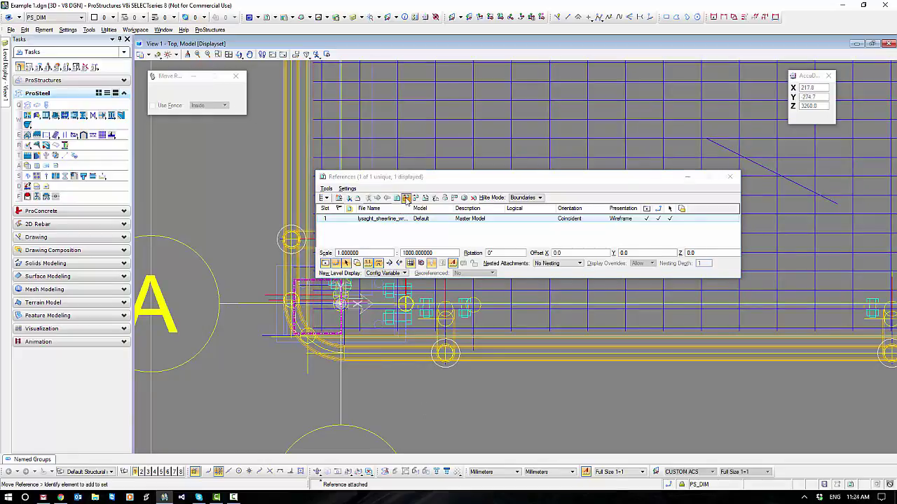
{"action": "left_click", "coordinate": [371, 377]}
{"action": "scroll", "coordinate": [371, 378], "scroll_direction": "down", "scroll_amount": 5}
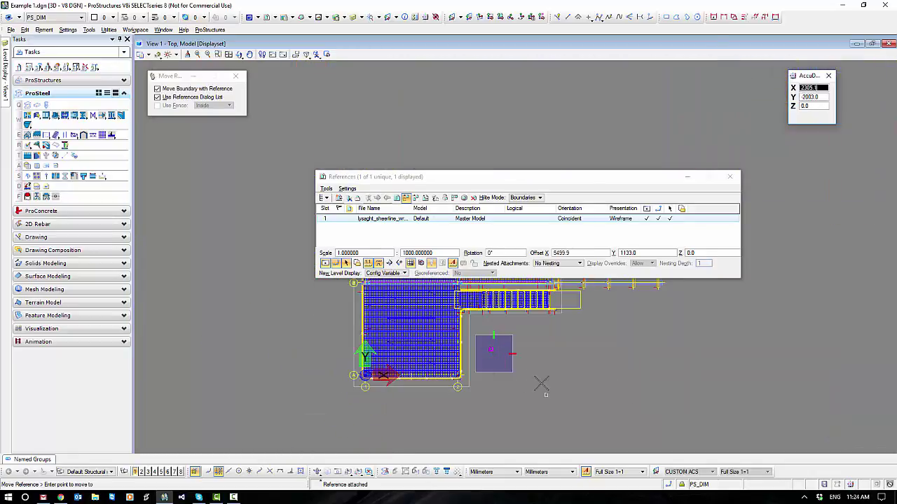
{"action": "left_click", "coordinate": [542, 382]}
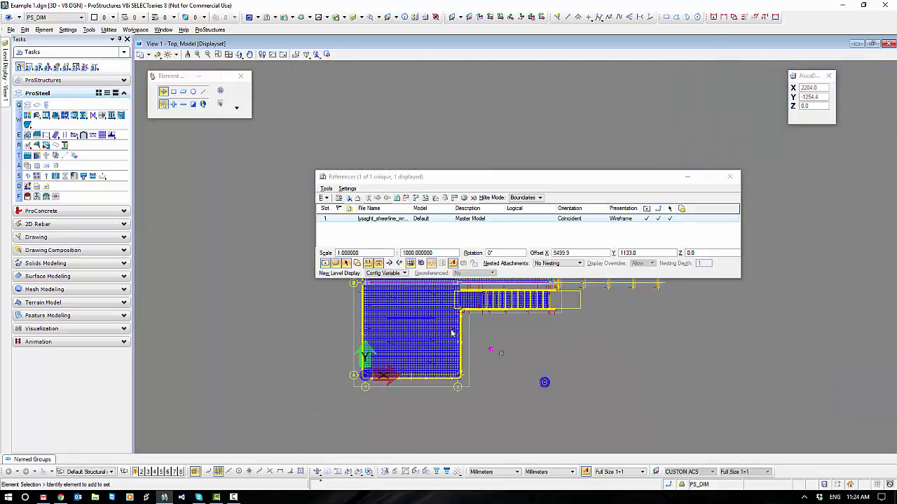
{"action": "left_click", "coordinate": [730, 177]}
- Make one copy of the referenced gutter profile in the model, directly to the right of the original, and deselect it
{"action": "scroll", "coordinate": [494, 354], "scroll_direction": "up", "scroll_amount": 4}
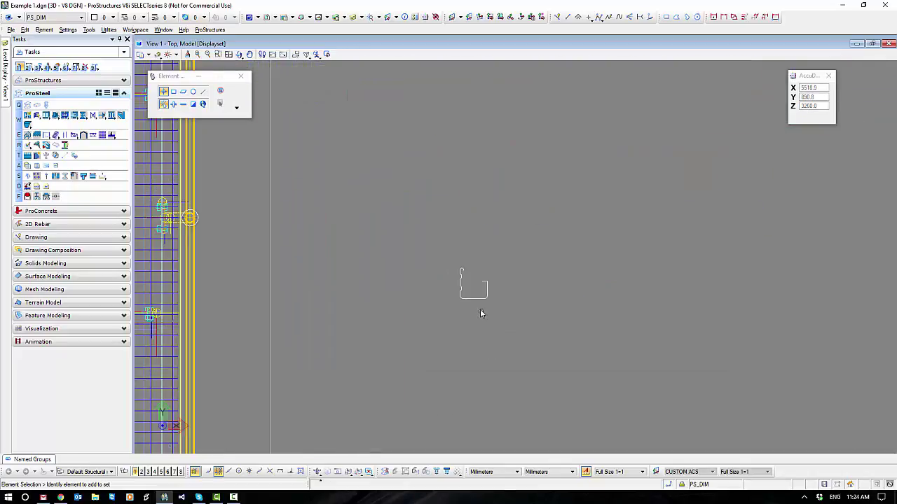
{"action": "scroll", "coordinate": [479, 307], "scroll_direction": "up", "scroll_amount": 3}
{"action": "middle_click_drag", "start_coordinate": [453, 308], "coordinate": [392, 316]}
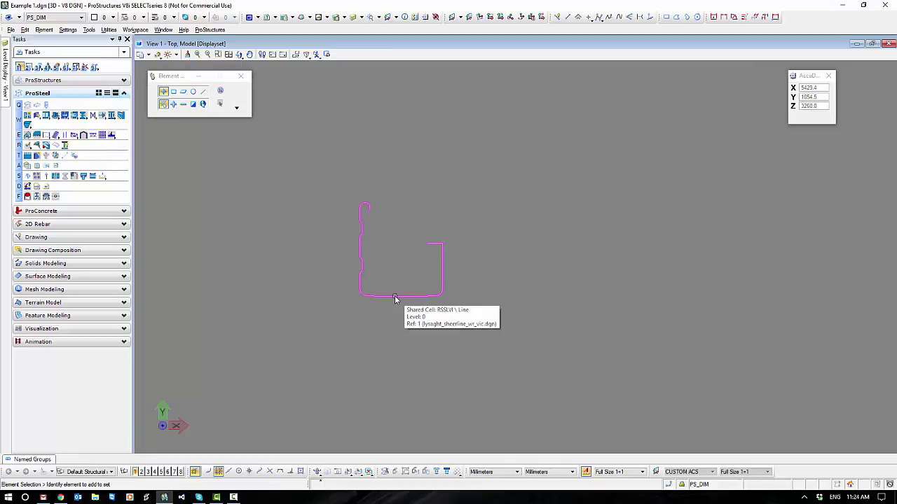
{"action": "scroll", "coordinate": [395, 297], "scroll_direction": "down", "scroll_amount": 2}
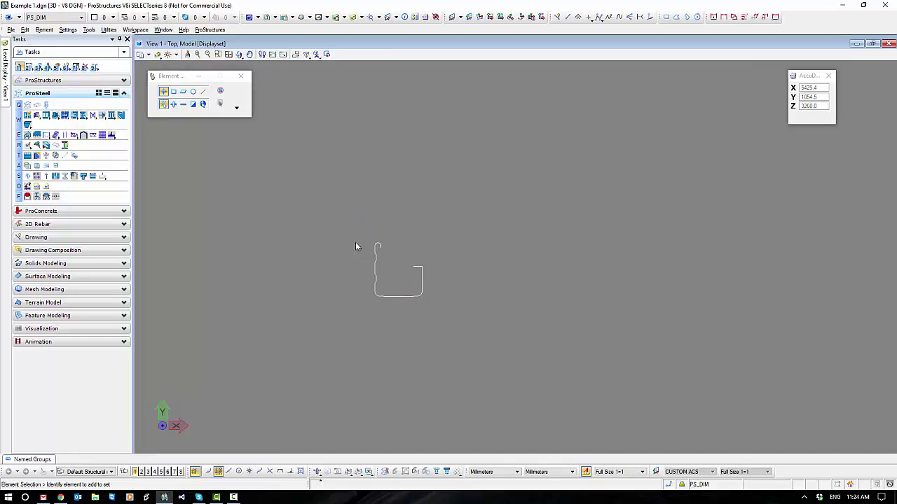
{"action": "left_click_drag", "start_coordinate": [359, 231], "coordinate": [438, 311]}
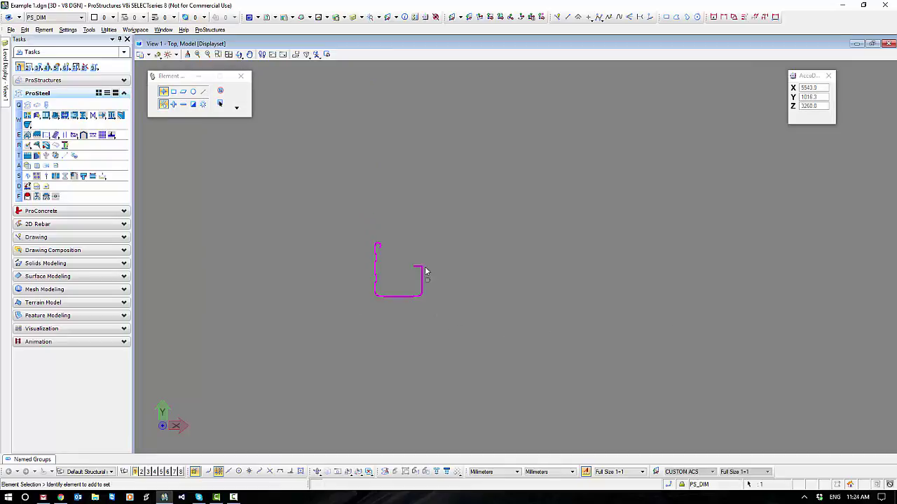
{"action": "right_click", "coordinate": [412, 250]}
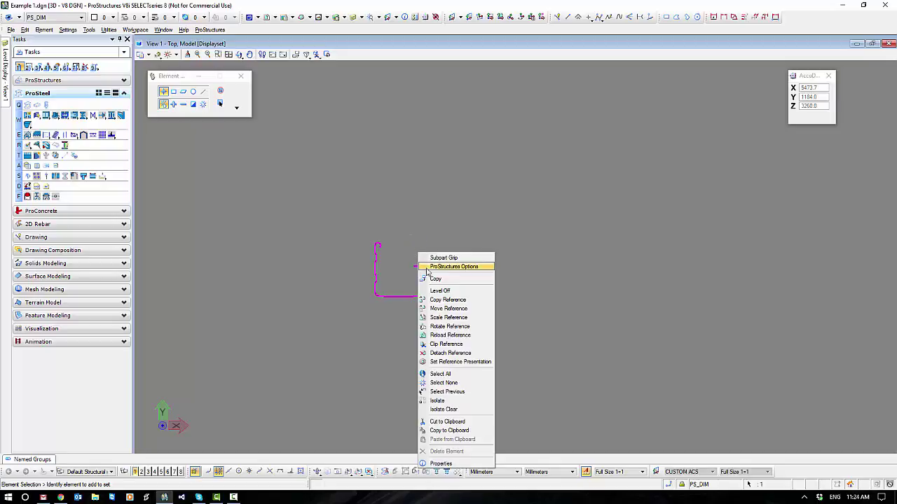
{"action": "left_click", "coordinate": [434, 278]}
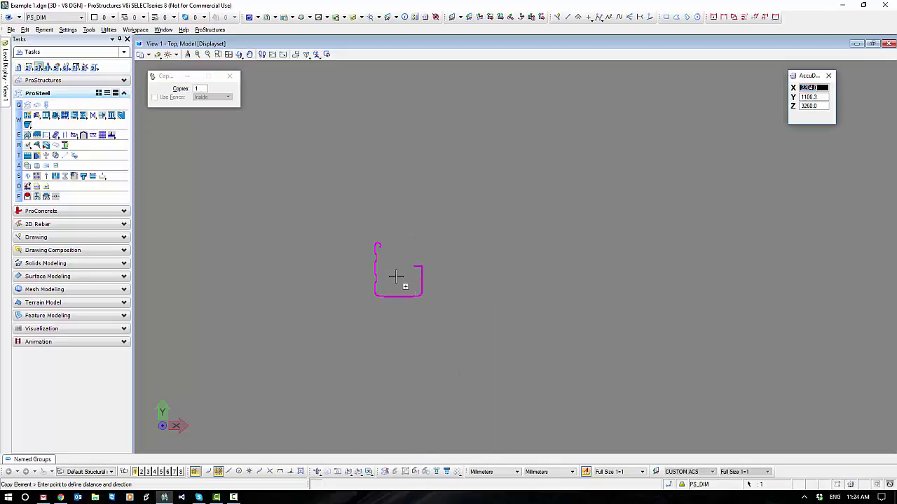
{"action": "left_click", "coordinate": [396, 276]}
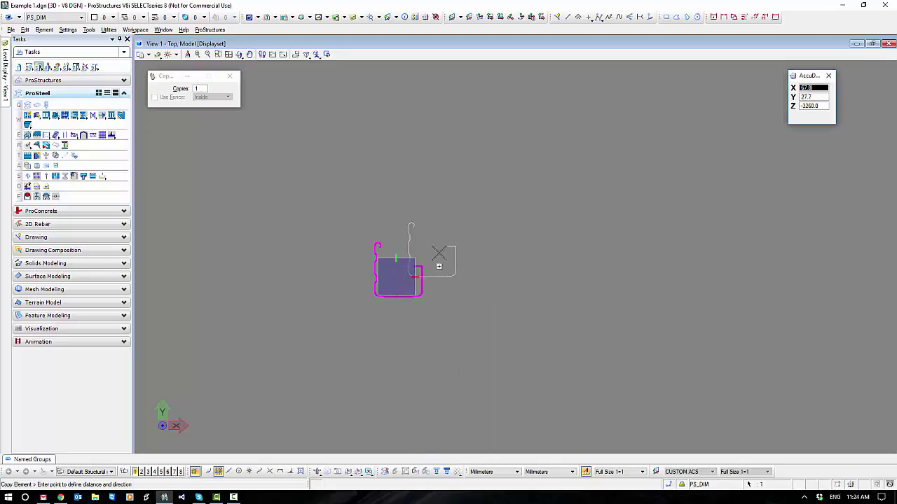
{"action": "left_click", "coordinate": [478, 276]}
{"action": "key", "text": "Escape"}
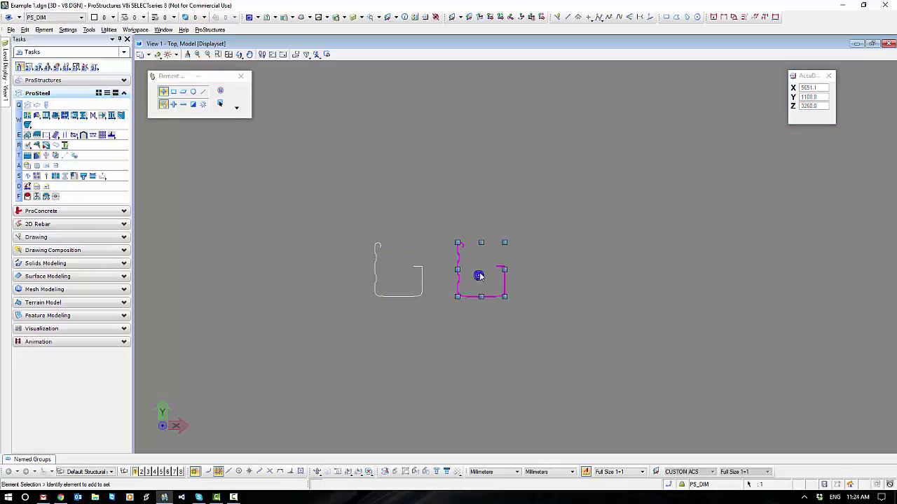
{"action": "left_click", "coordinate": [475, 291]}
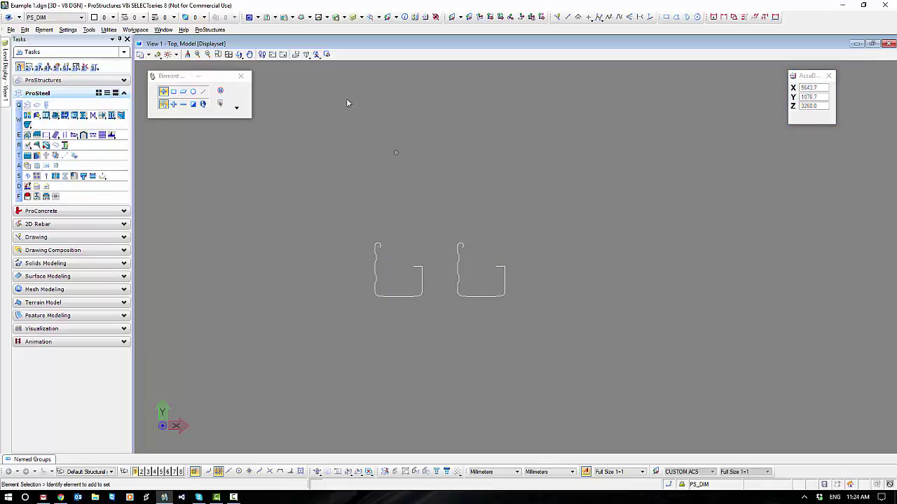
- Detach the lysaght_sheerline_wr_vic.dgn reference, keeping only the copied gutter profile, and close the References dialog
{"action": "left_click", "coordinate": [267, 17]}
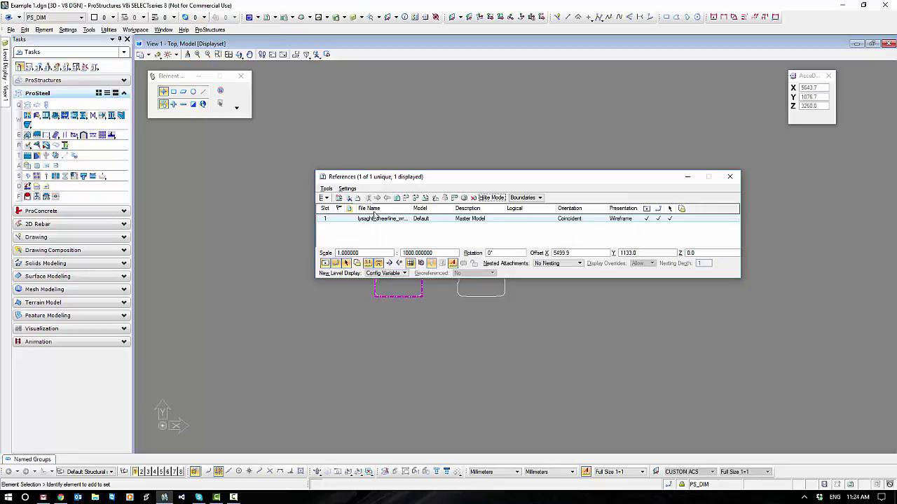
{"action": "left_click_drag", "start_coordinate": [424, 179], "coordinate": [419, 90]}
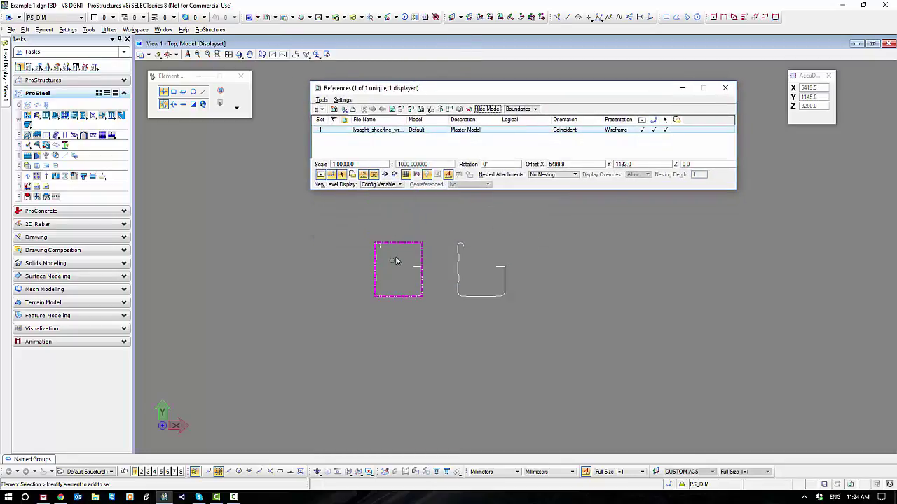
{"action": "left_click", "coordinate": [468, 110]}
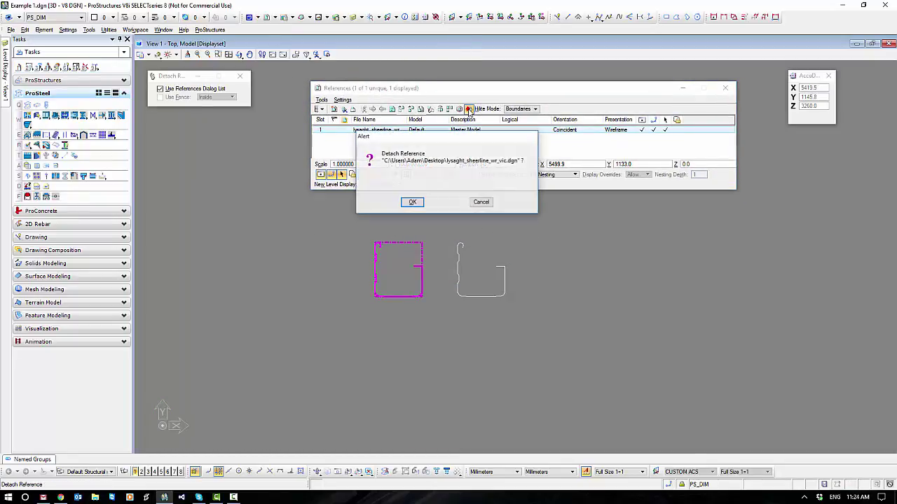
{"action": "left_click", "coordinate": [410, 202]}
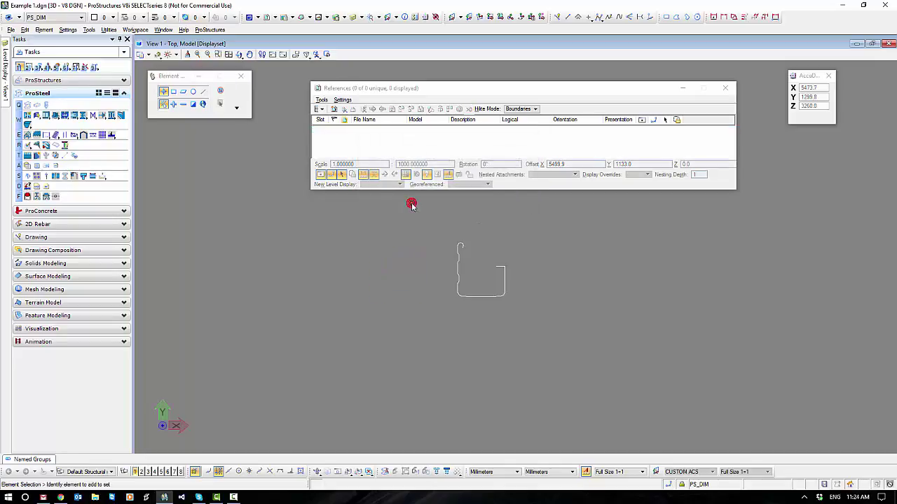
{"action": "left_click", "coordinate": [724, 87]}
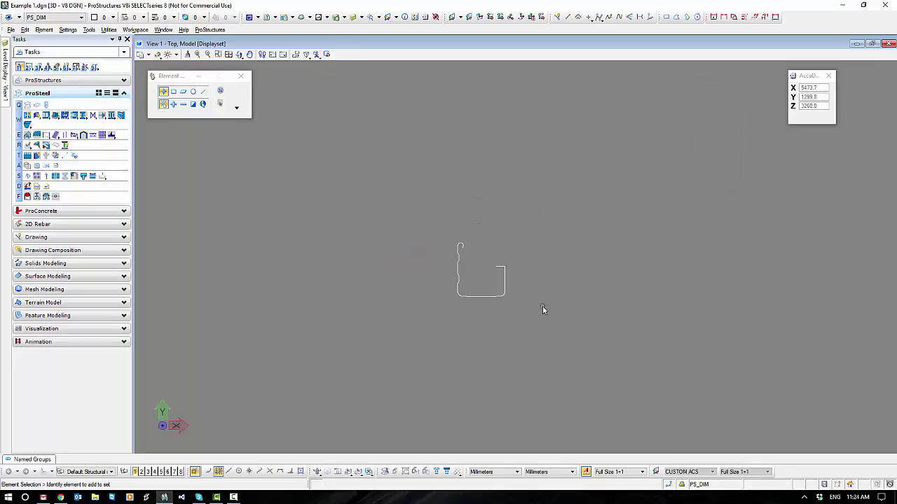
- Drop the copied gutter profile's shared cell to geometry with Complex, Multi-lines and Shared Cells enabled, and return to element selection
{"action": "scroll", "coordinate": [505, 289], "scroll_direction": "up", "scroll_amount": 3}
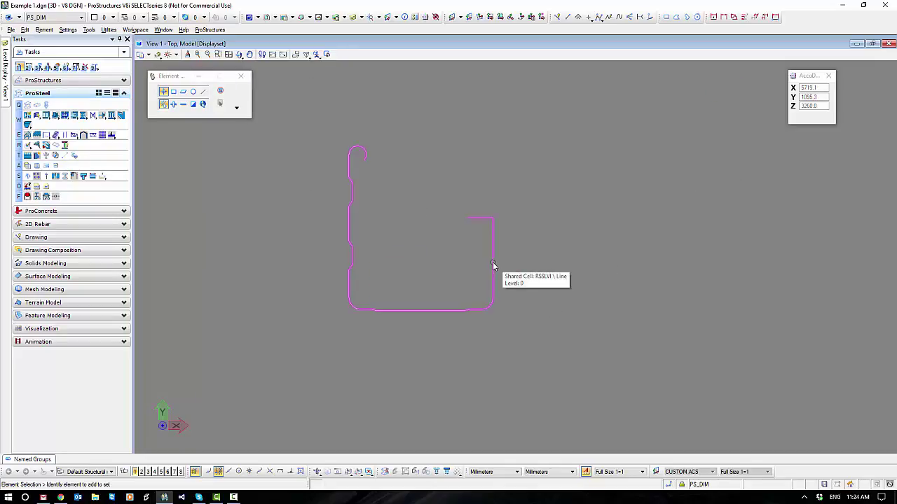
{"action": "left_click", "coordinate": [492, 264]}
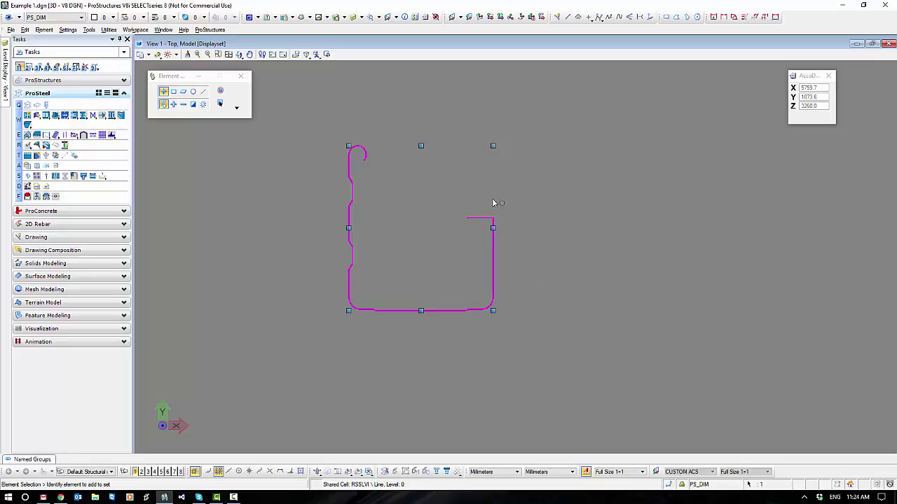
{"action": "left_click", "coordinate": [419, 212]}
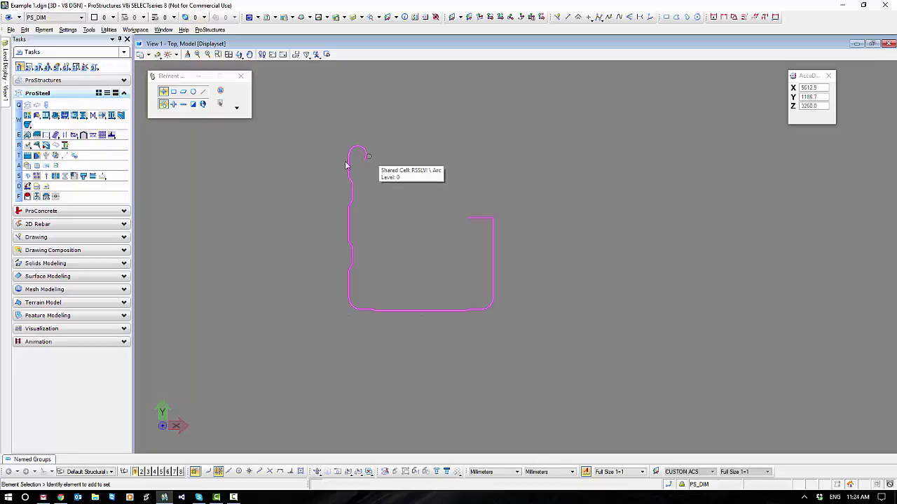
{"action": "left_click", "coordinate": [67, 66]}
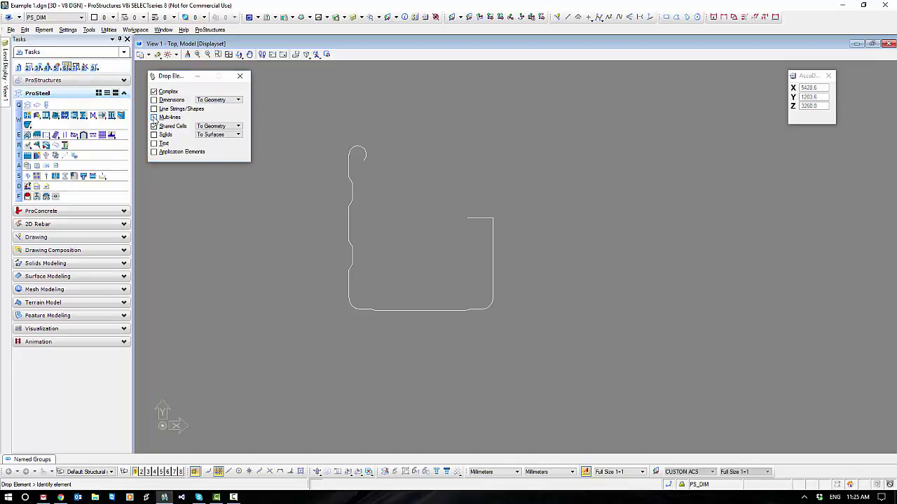
{"action": "left_click", "coordinate": [154, 117]}
{"action": "left_click", "coordinate": [351, 147]}
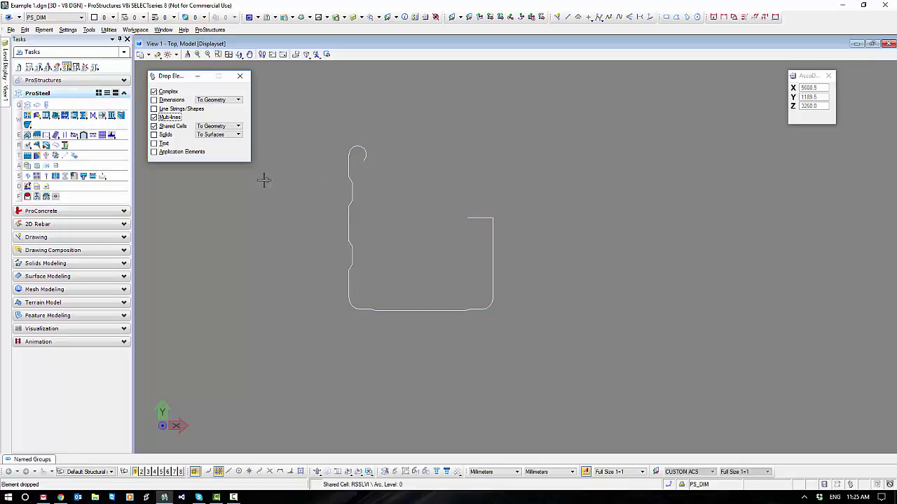
{"action": "left_click", "coordinate": [239, 77]}
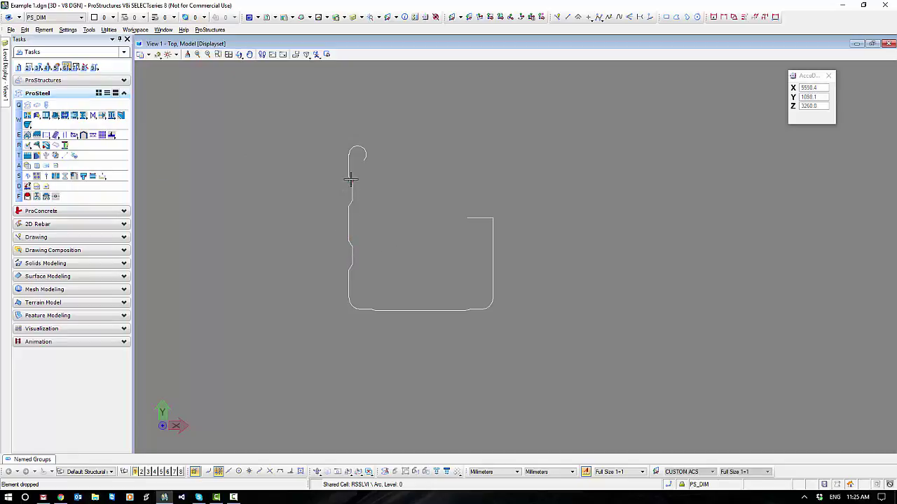
{"action": "left_click", "coordinate": [386, 192]}
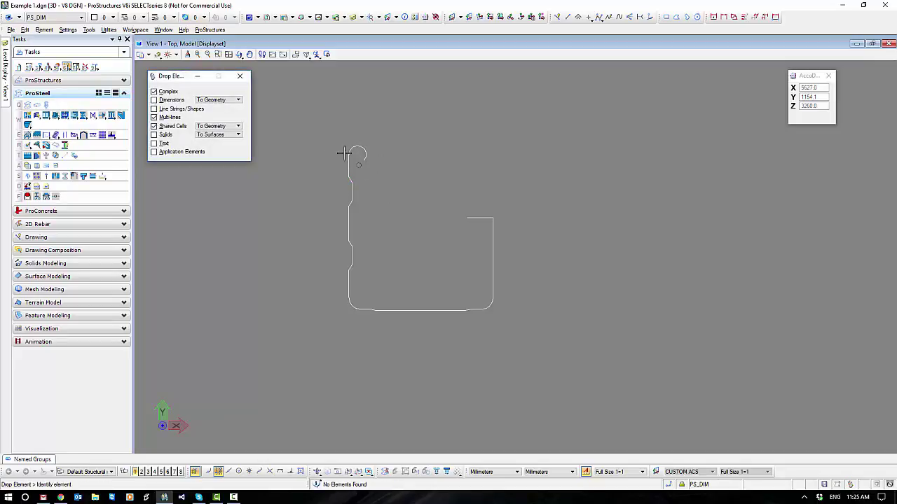
{"action": "left_click", "coordinate": [21, 67]}
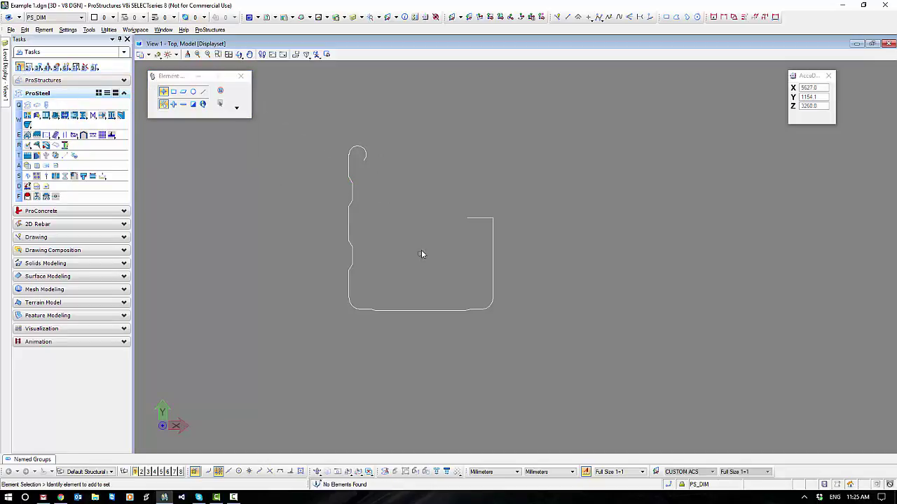
- Join the dropped gutter lines and arcs into one complex chain using the Automatic method with a Max Gap of 1.0
{"action": "scroll", "coordinate": [408, 194], "scroll_direction": "up", "scroll_amount": 2}
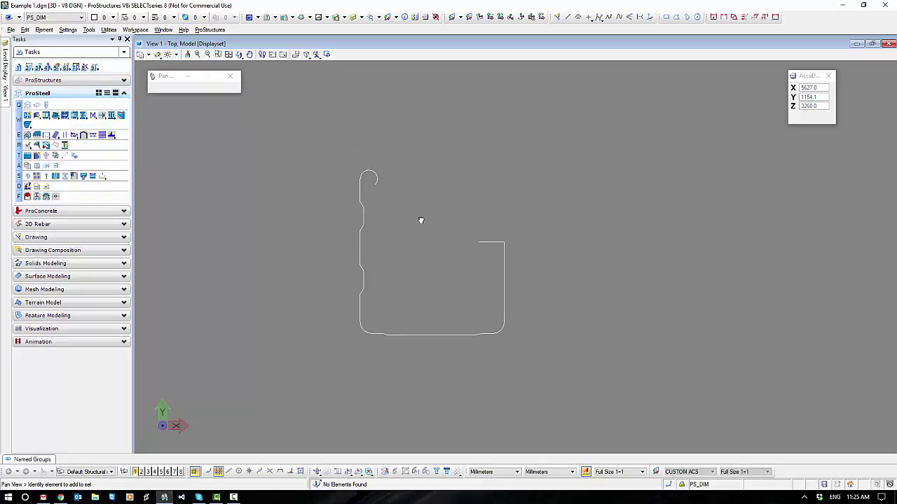
{"action": "middle_click_drag", "start_coordinate": [394, 237], "coordinate": [422, 234]}
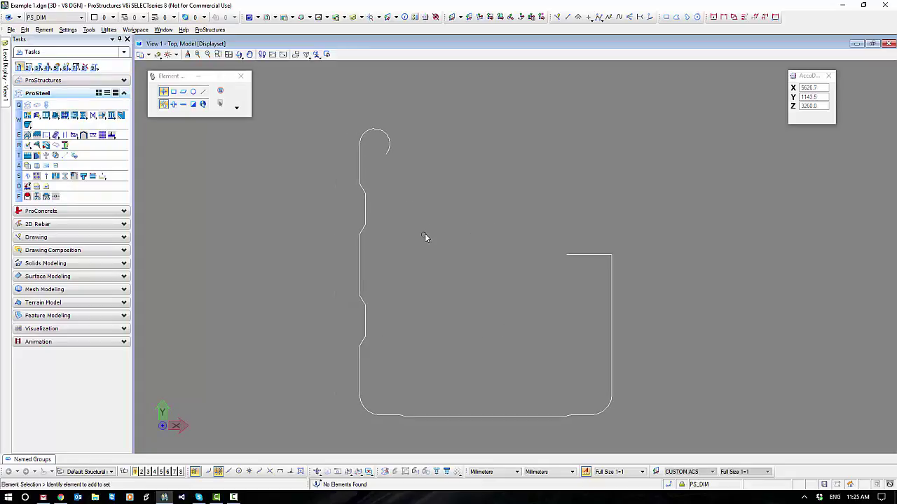
{"action": "left_click", "coordinate": [66, 67]}
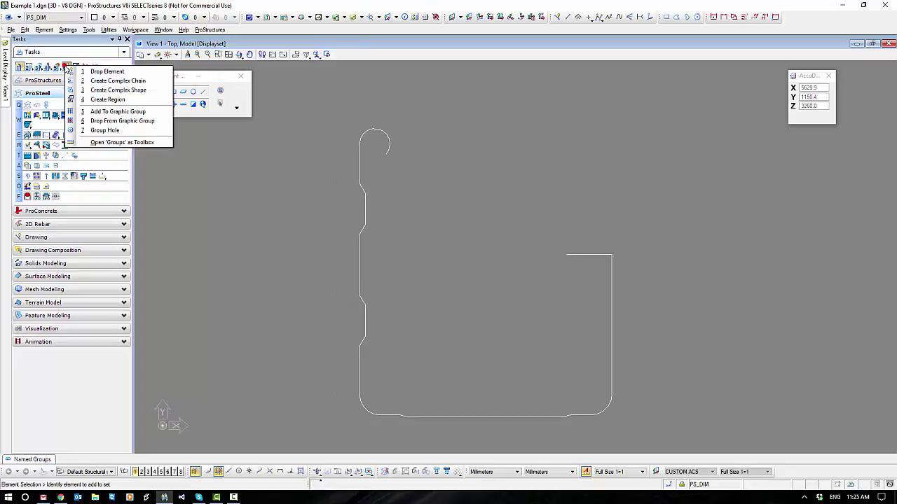
{"action": "left_click", "coordinate": [143, 82]}
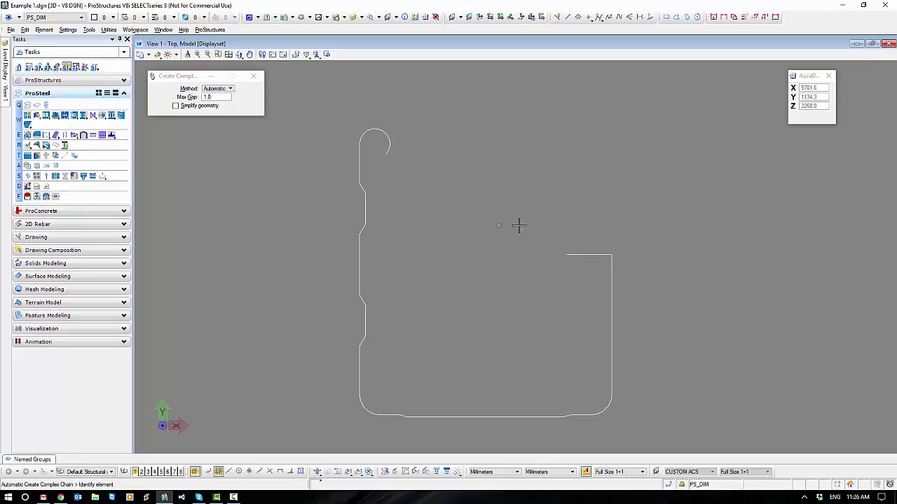
{"action": "left_click", "coordinate": [578, 255]}
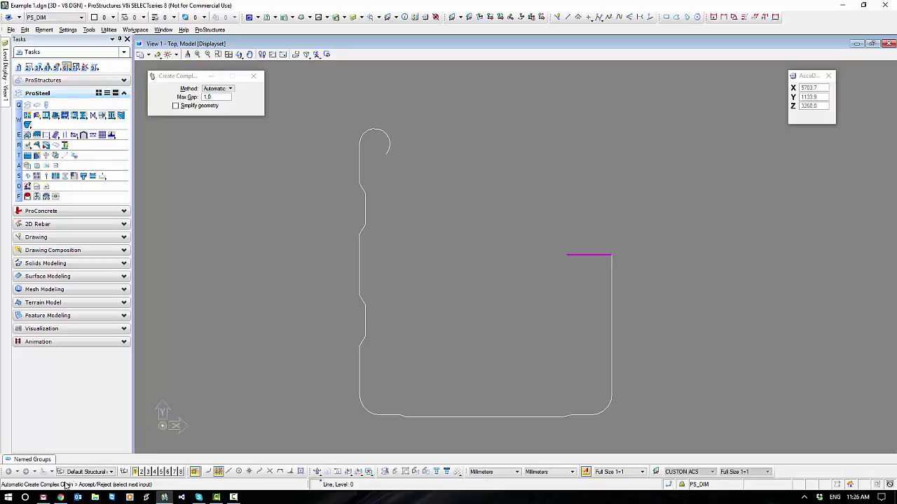
{"action": "left_click", "coordinate": [593, 295]}
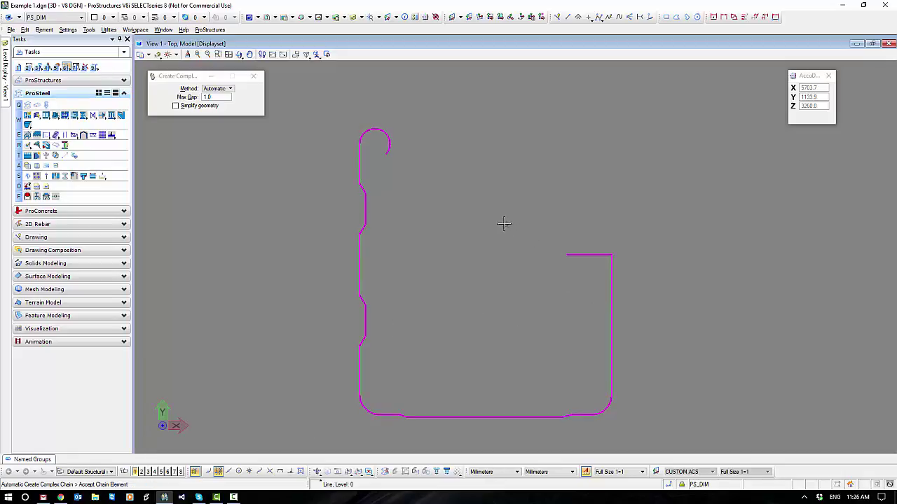
{"action": "left_click", "coordinate": [473, 218]}
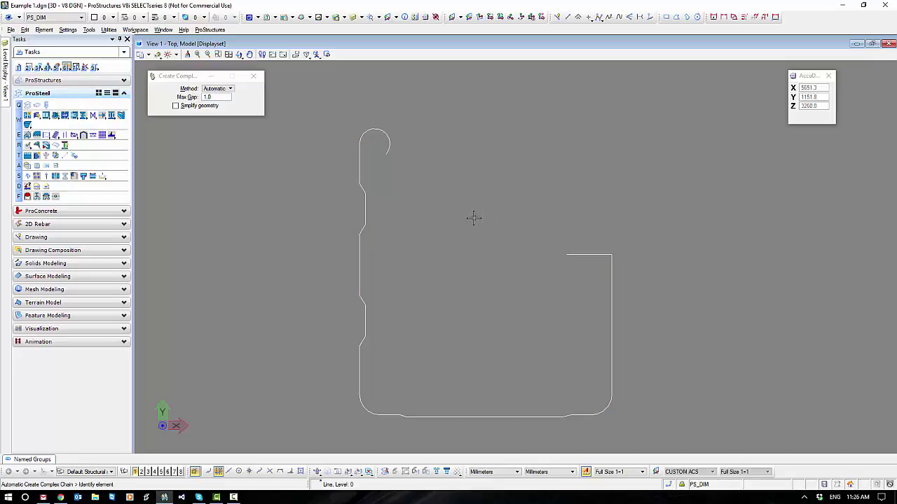
- Make a parallel copy of the gutter chain towards its inside at a distance of 0.4 mm, using Original mode
{"action": "left_click", "coordinate": [19, 66]}
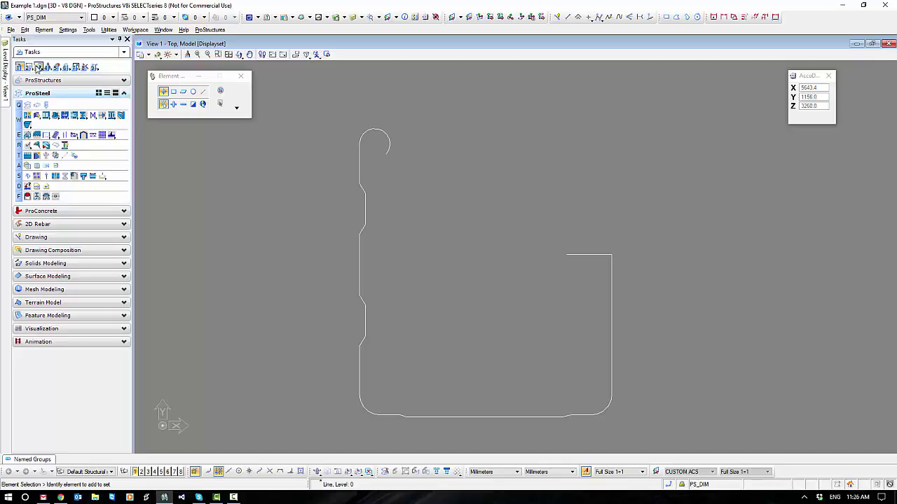
{"action": "left_click", "coordinate": [40, 66]}
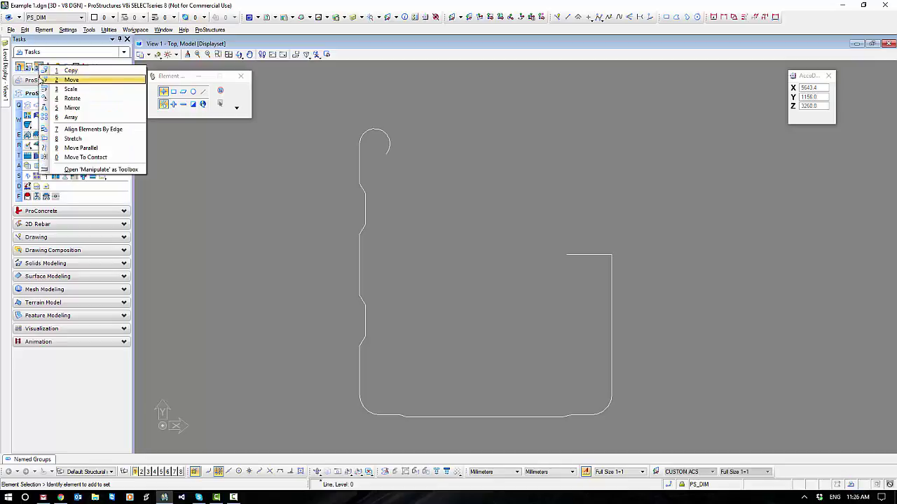
{"action": "left_click", "coordinate": [102, 149]}
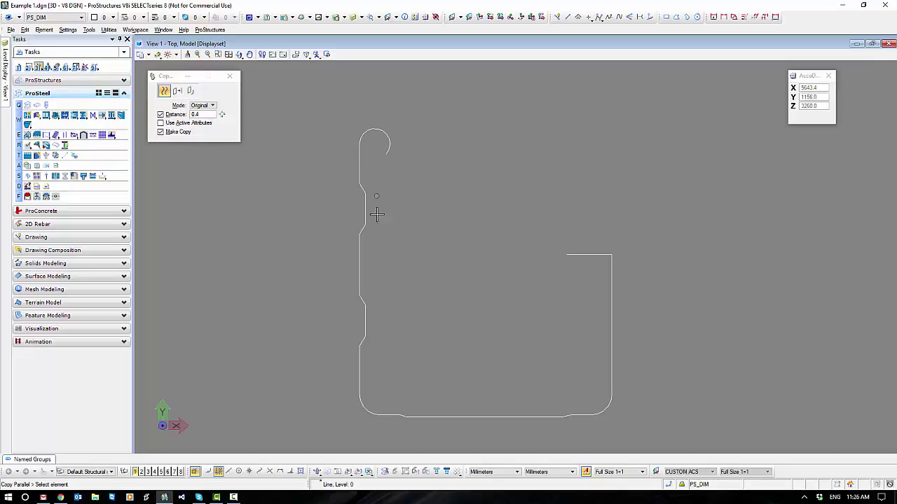
{"action": "left_click", "coordinate": [361, 266]}
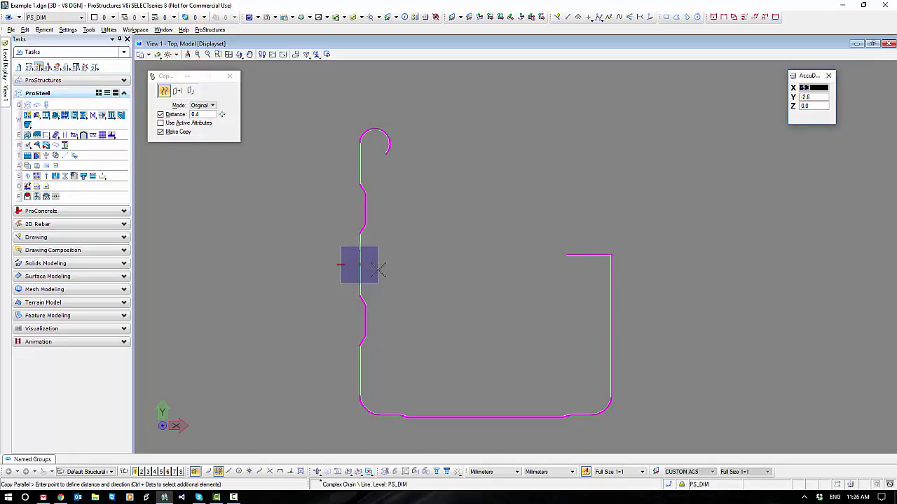
{"action": "right_click", "coordinate": [475, 264]}
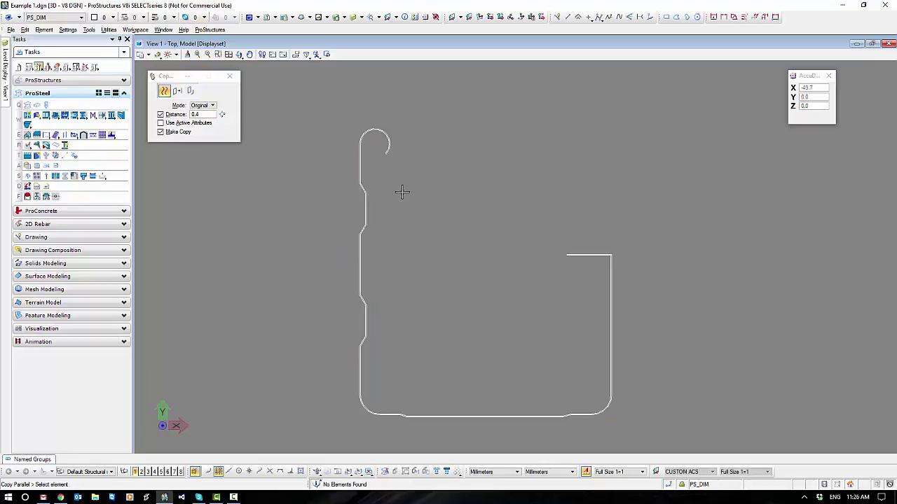
{"action": "key", "text": "Escape"}
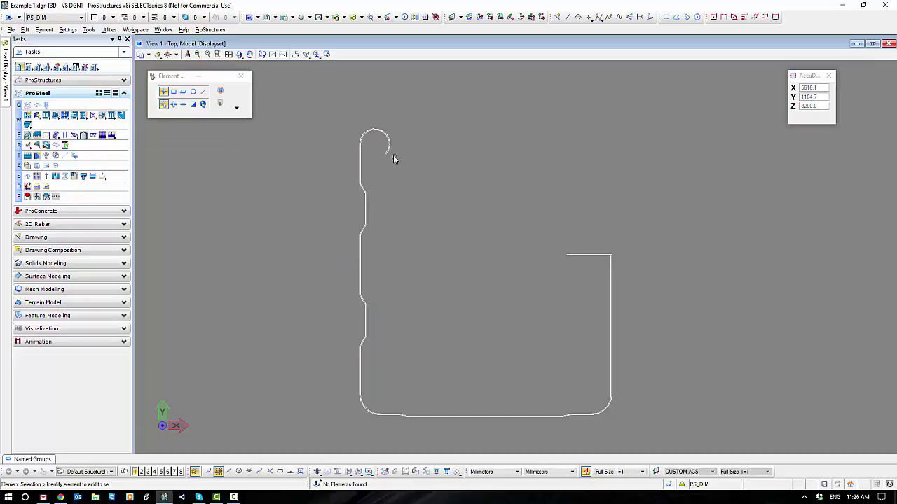
- Draw a short line joining the two parallel chains' ends at the curled hook of the gutter
{"action": "scroll", "coordinate": [393, 159], "scroll_direction": "up", "scroll_amount": 4}
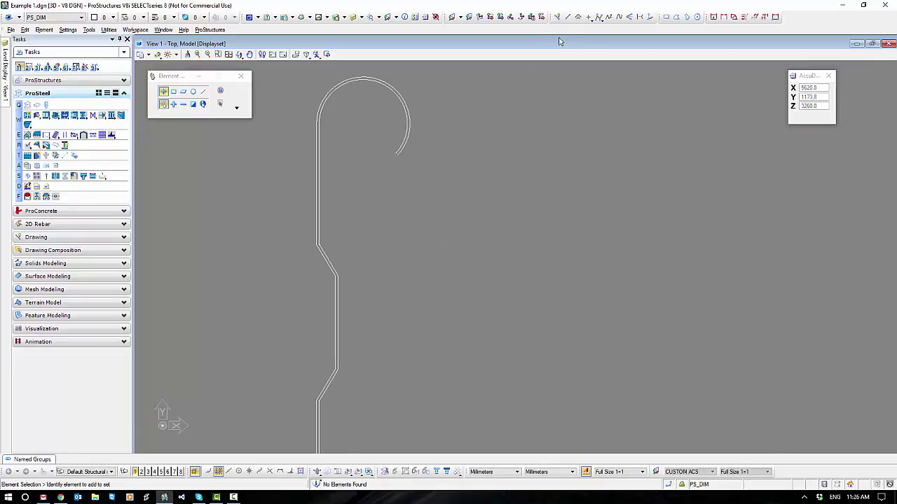
{"action": "left_click", "coordinate": [568, 17]}
{"action": "scroll", "coordinate": [382, 156], "scroll_direction": "up", "scroll_amount": 3}
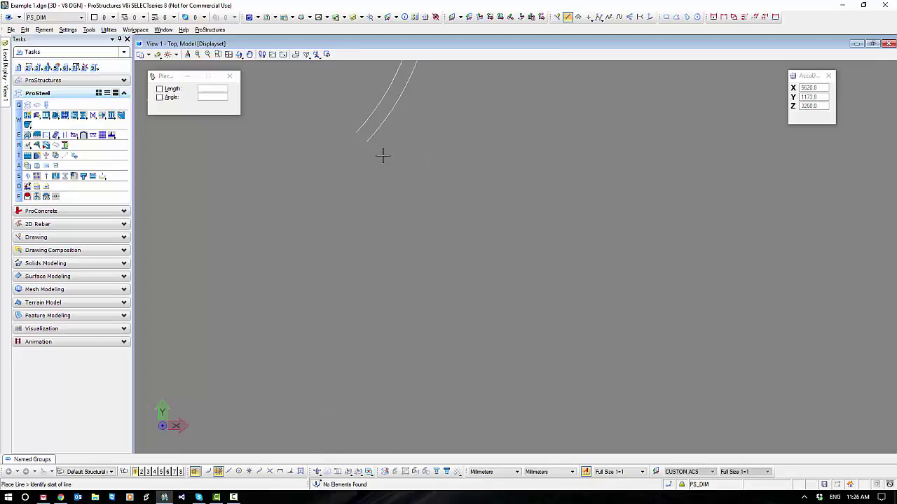
{"action": "left_click", "coordinate": [356, 132]}
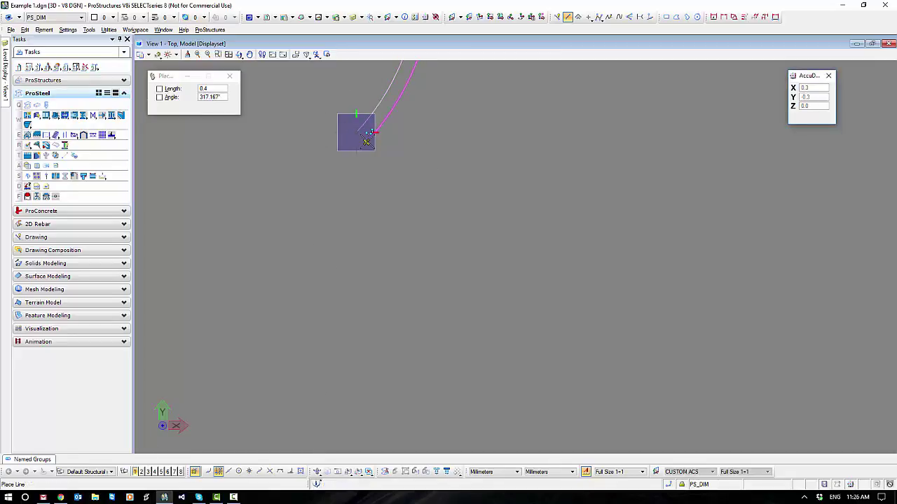
{"action": "right_click", "coordinate": [390, 263]}
- Close the other open end with a short line between the two chains at the gutter's horizontal lip
{"action": "scroll", "coordinate": [392, 261], "scroll_direction": "down", "scroll_amount": 5}
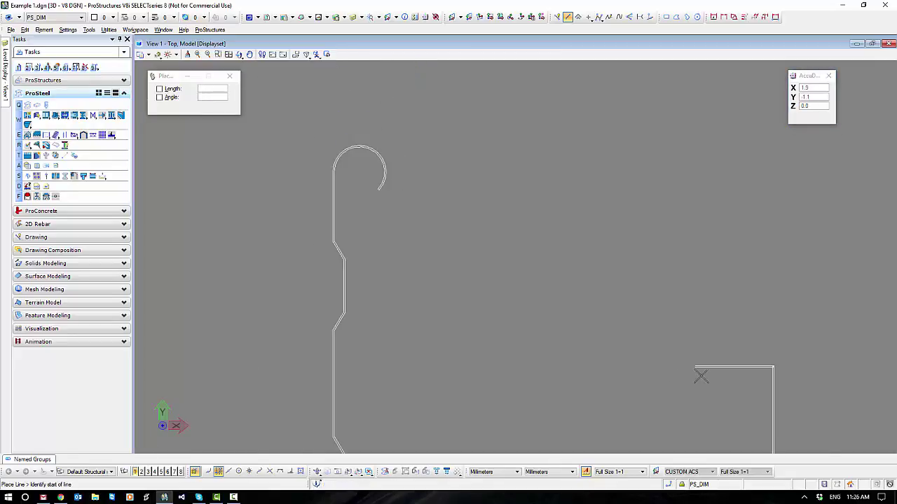
{"action": "scroll", "coordinate": [701, 376], "scroll_direction": "up", "scroll_amount": 3}
{"action": "left_click", "coordinate": [665, 273]}
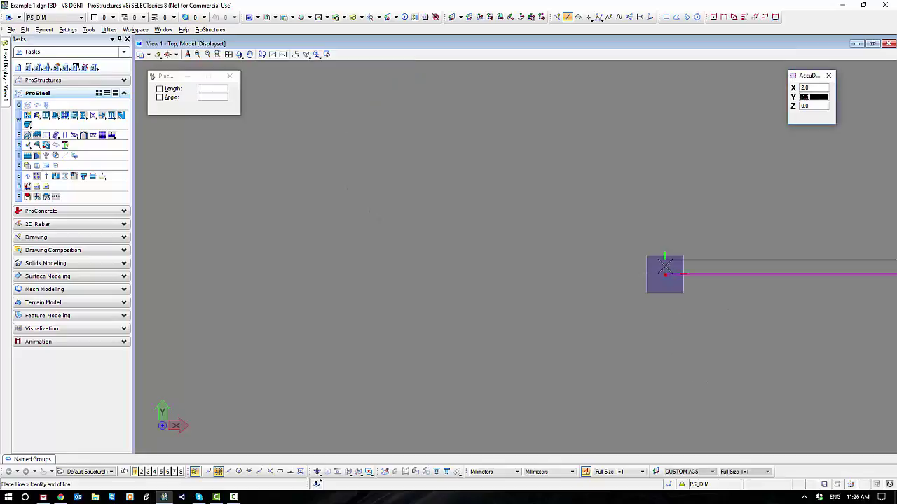
{"action": "right_click", "coordinate": [631, 260]}
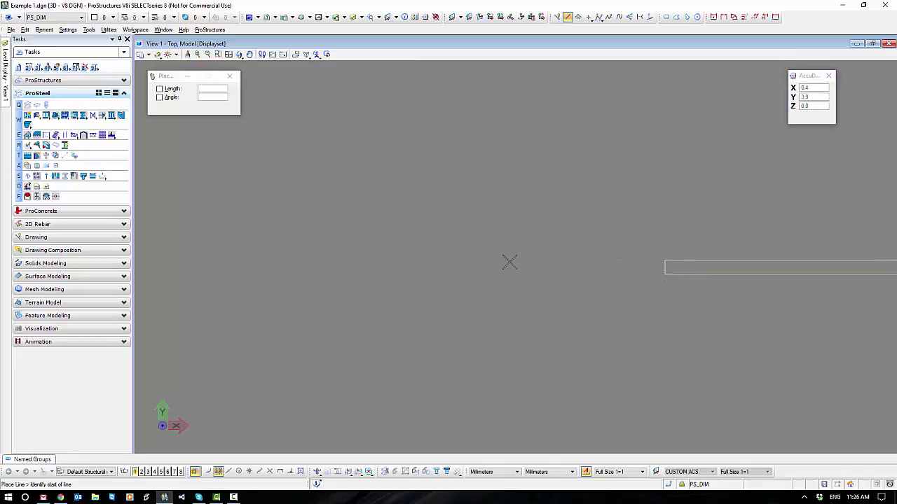
{"action": "scroll", "coordinate": [496, 262], "scroll_direction": "down", "scroll_amount": 5}
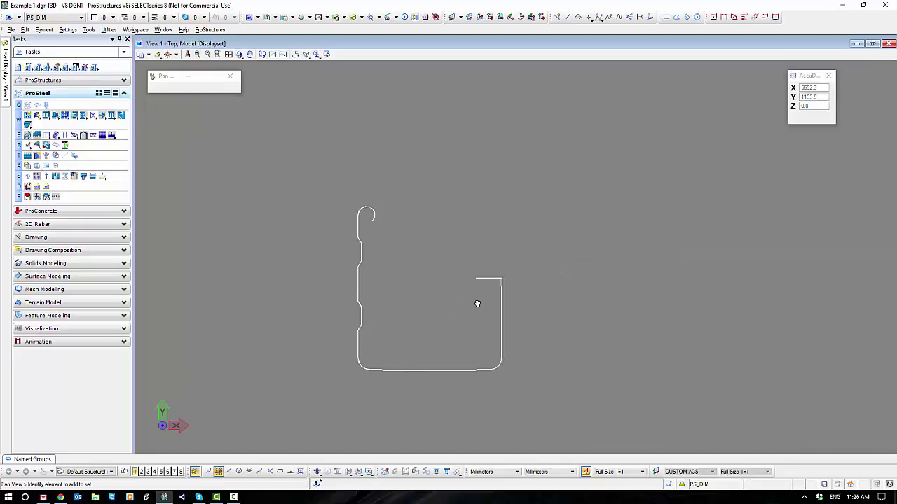
{"action": "right_click", "coordinate": [449, 308]}
- Create one complex shape from the two parallel gutter chains and their end lines, using the Automatic method with a Max Gap of 1.0
{"action": "scroll", "coordinate": [449, 308], "scroll_direction": "up", "scroll_amount": 3}
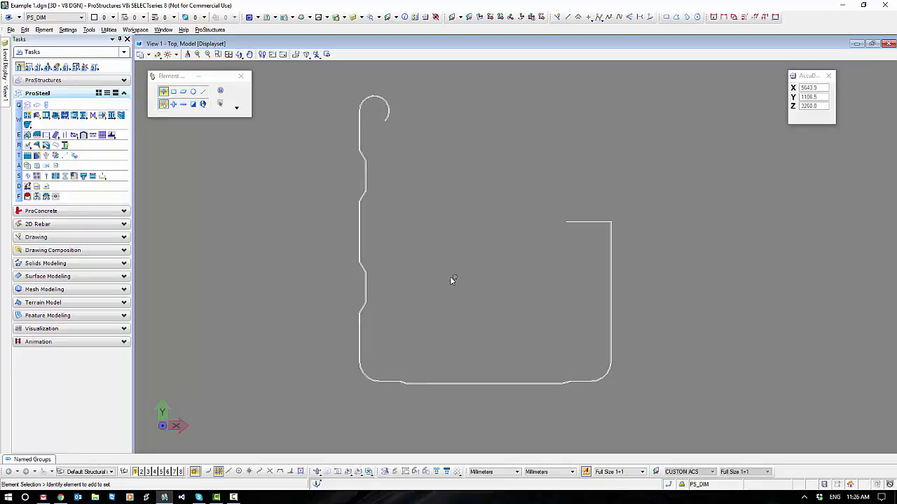
{"action": "left_click", "coordinate": [68, 68]}
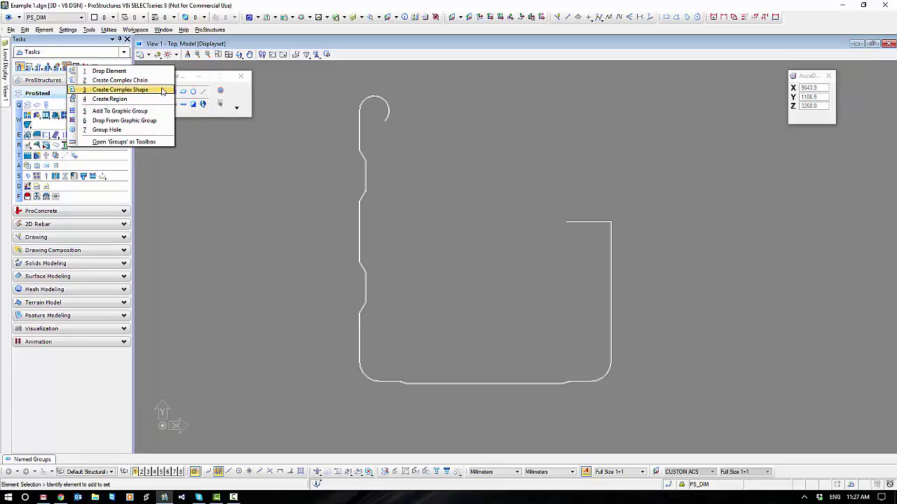
{"action": "left_click", "coordinate": [120, 90]}
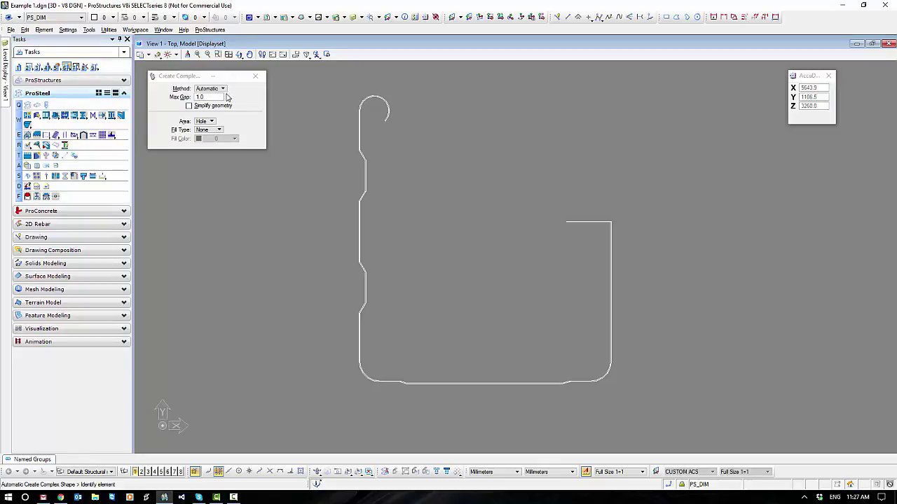
{"action": "left_click", "coordinate": [358, 120]}
{"action": "left_click", "coordinate": [430, 178]}
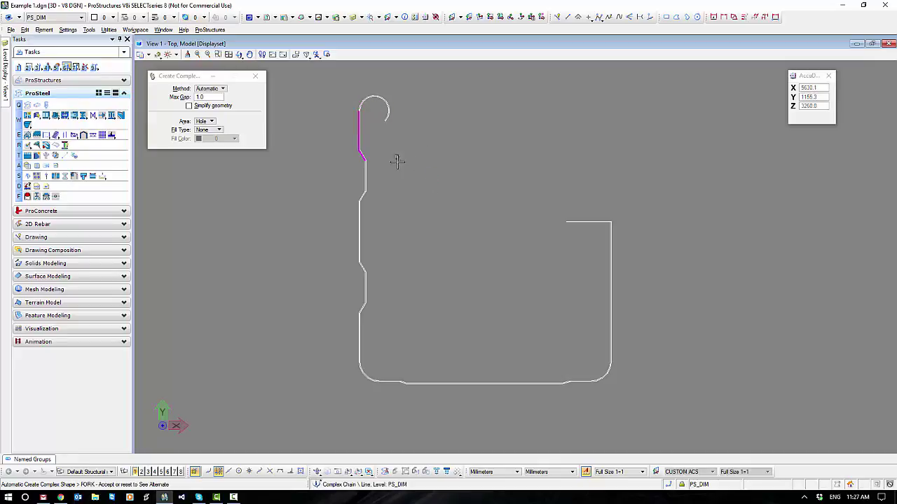
{"action": "left_click", "coordinate": [398, 192]}
{"action": "left_click", "coordinate": [403, 209]}
{"action": "left_click", "coordinate": [382, 305]}
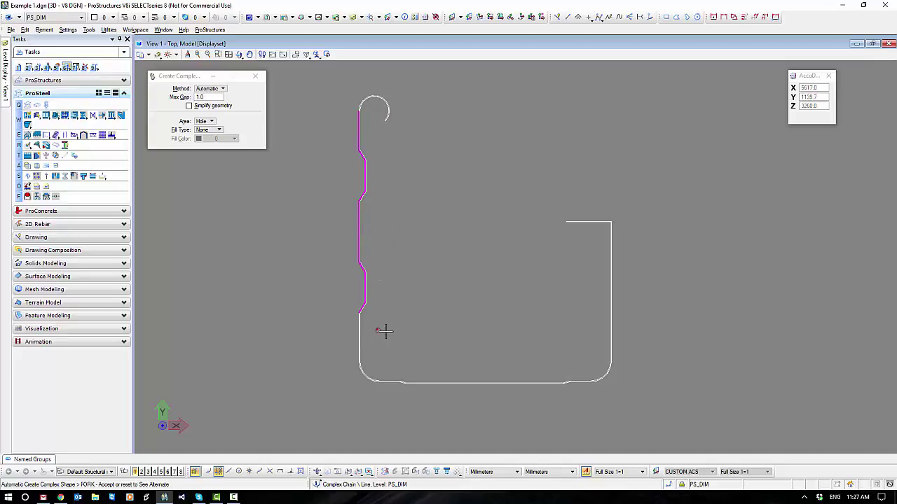
{"action": "left_click", "coordinate": [410, 335]}
{"action": "left_click", "coordinate": [415, 336]}
{"action": "left_click", "coordinate": [446, 341]}
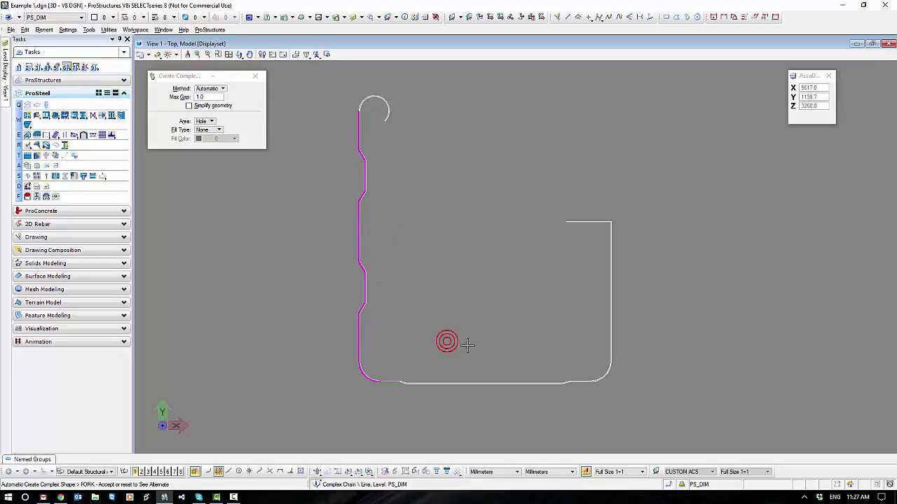
{"action": "left_click", "coordinate": [466, 344]}
{"action": "left_click", "coordinate": [528, 334]}
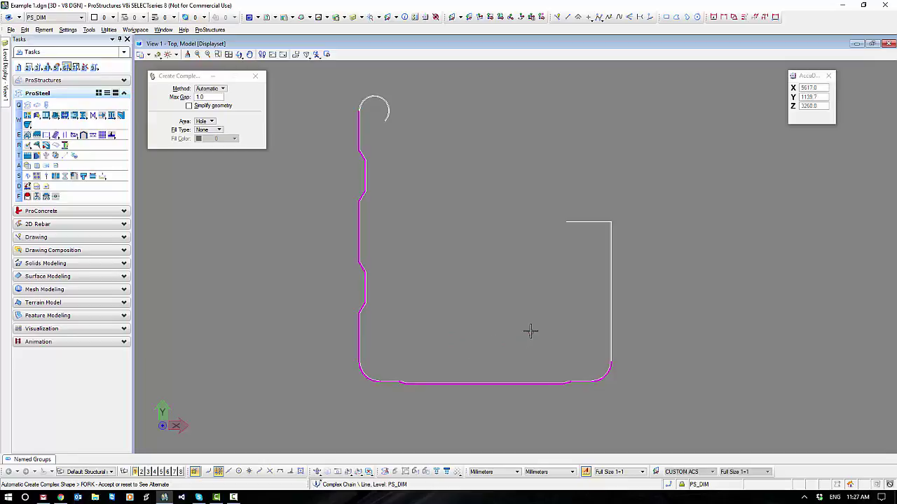
{"action": "left_click", "coordinate": [531, 322]}
{"action": "left_click", "coordinate": [533, 317]}
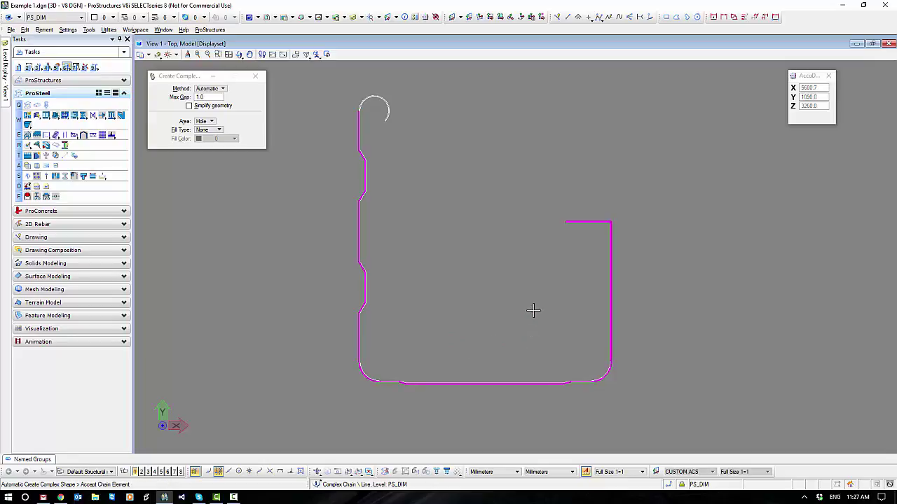
{"action": "left_click", "coordinate": [533, 311]}
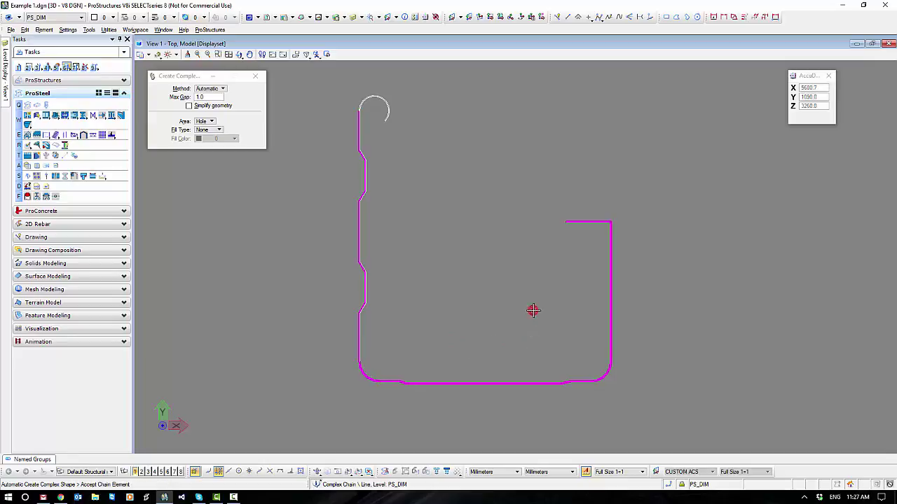
{"action": "left_click", "coordinate": [400, 127]}
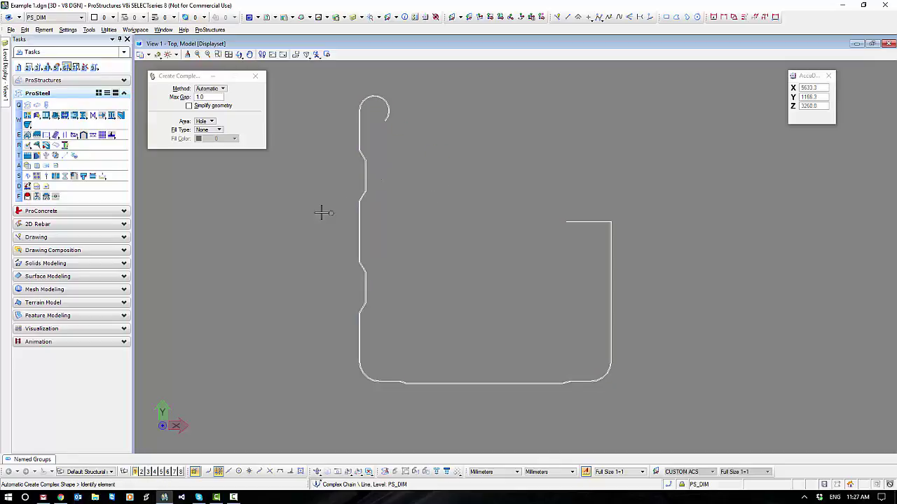
{"action": "key", "text": "Escape"}
- Inspect the gutter outline at the curled hook and select it to check that it forms a single closed complex shape
{"action": "scroll", "coordinate": [383, 95], "scroll_direction": "up", "scroll_amount": 5}
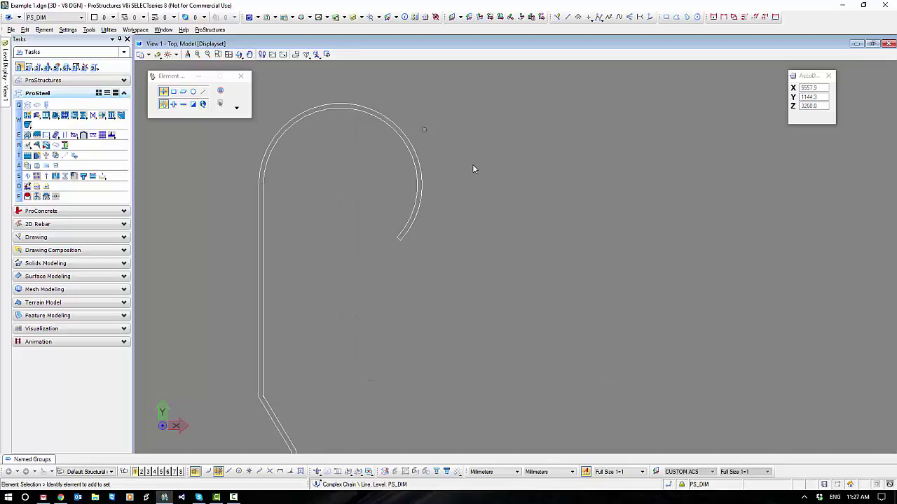
{"action": "left_click", "coordinate": [413, 215]}
{"action": "scroll", "coordinate": [520, 254], "scroll_direction": "down", "scroll_amount": 3}
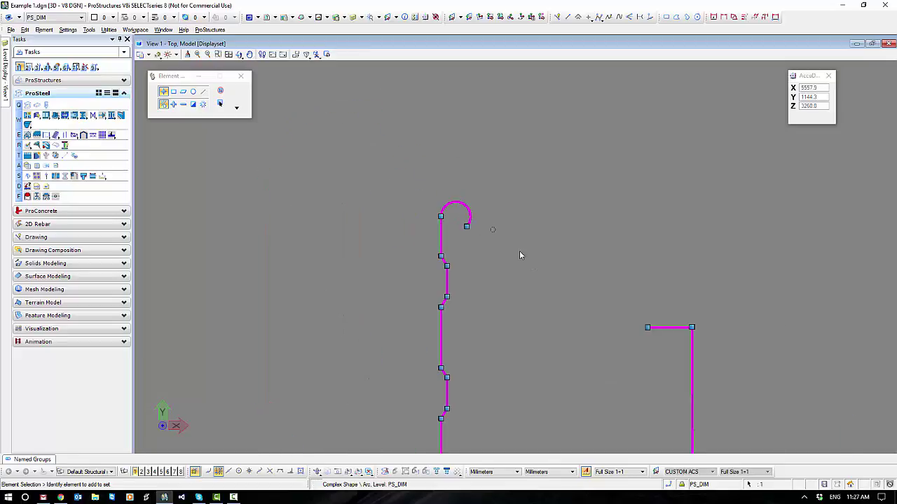
{"action": "middle_click_drag", "start_coordinate": [520, 254], "coordinate": [448, 163]}
{"action": "left_click", "coordinate": [443, 176]}
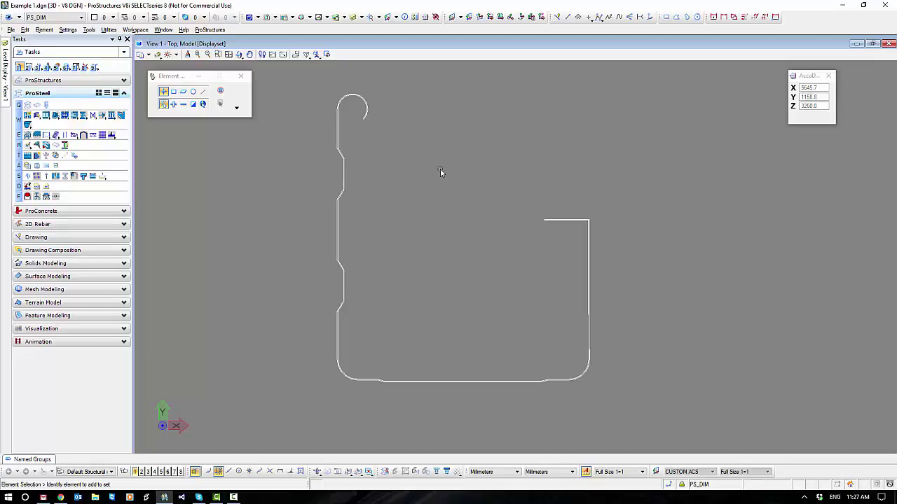
{"action": "scroll", "coordinate": [440, 172], "scroll_direction": "down", "scroll_amount": 3}
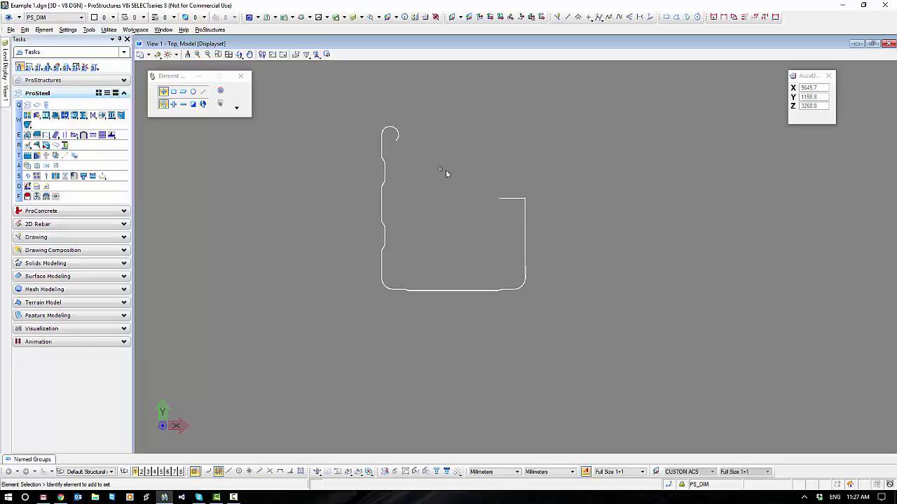
{"action": "middle_click_drag", "start_coordinate": [514, 191], "coordinate": [412, 216]}
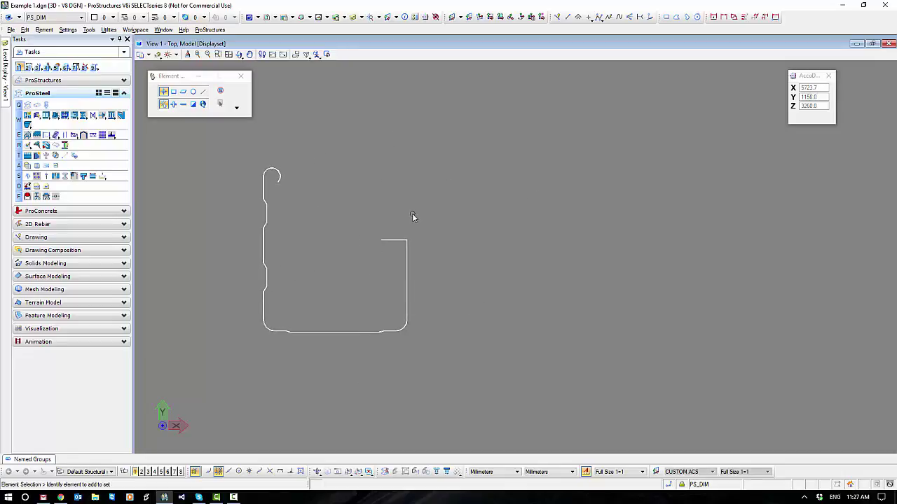
{"action": "middle_click_drag", "start_coordinate": [296, 220], "coordinate": [327, 214]}
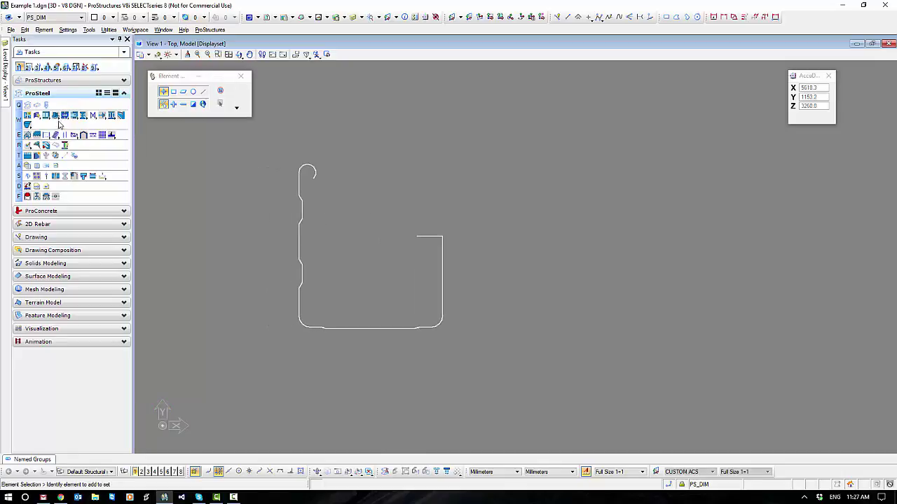
- Create a catalog named Lysaght under User Shapes in the ProSteel User Shape Manager
{"action": "left_click", "coordinate": [38, 80]}
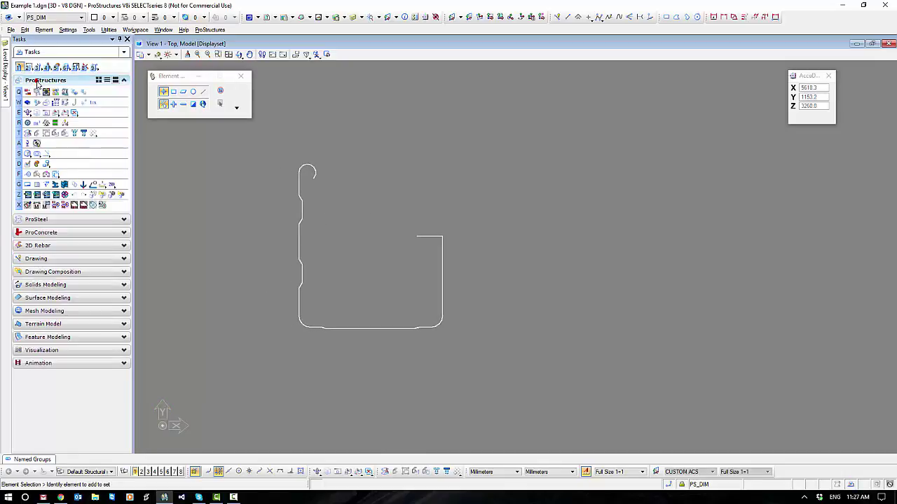
{"action": "left_click", "coordinate": [66, 102]}
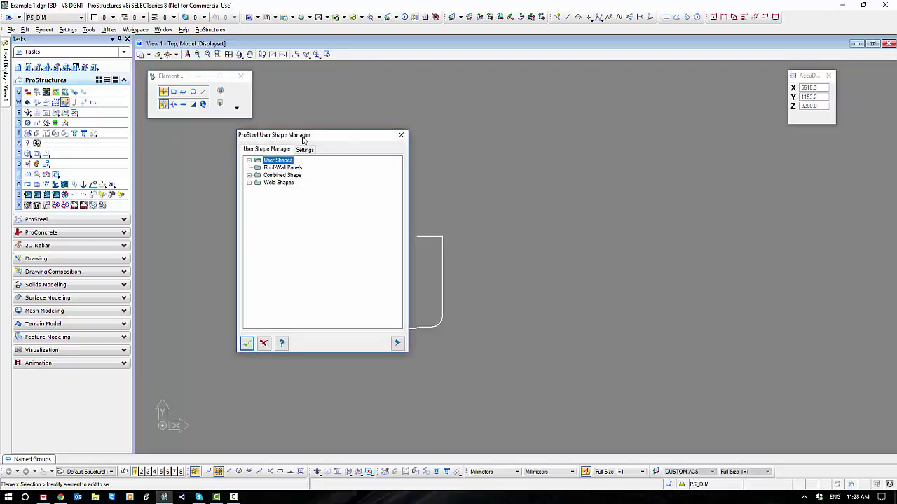
{"action": "left_click_drag", "start_coordinate": [304, 138], "coordinate": [519, 140]}
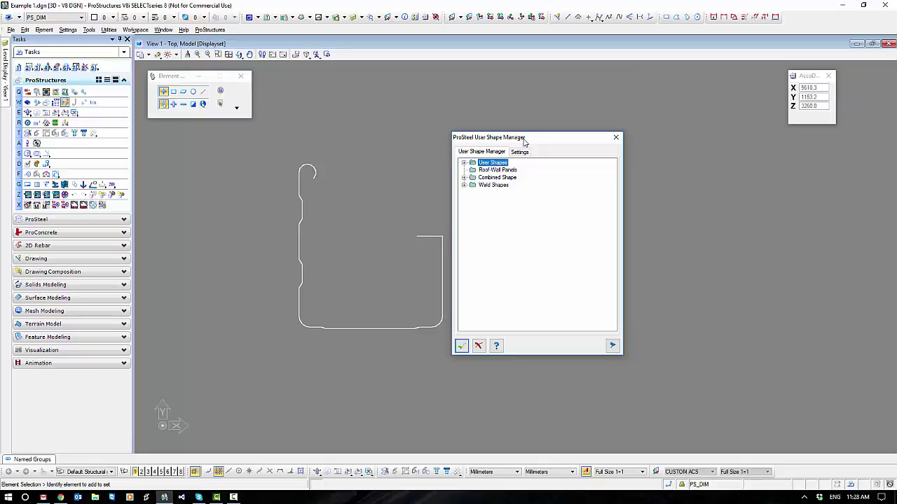
{"action": "left_click", "coordinate": [463, 164]}
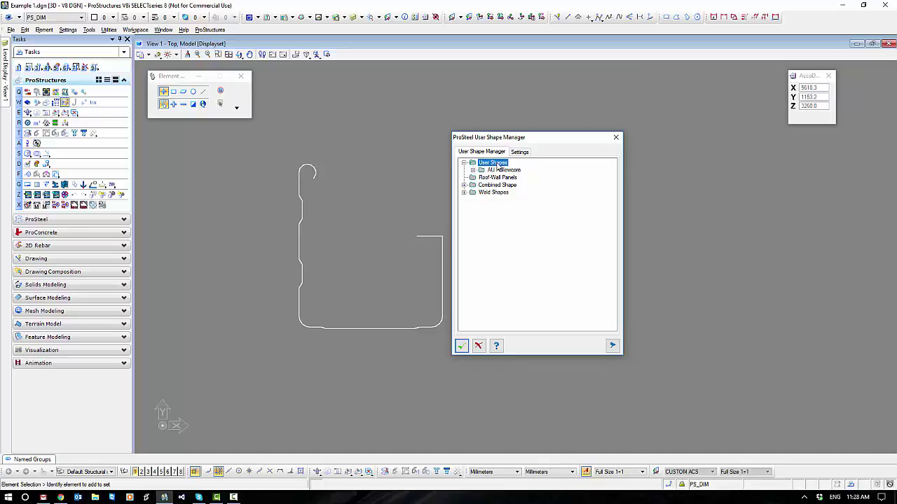
{"action": "right_click", "coordinate": [496, 166]}
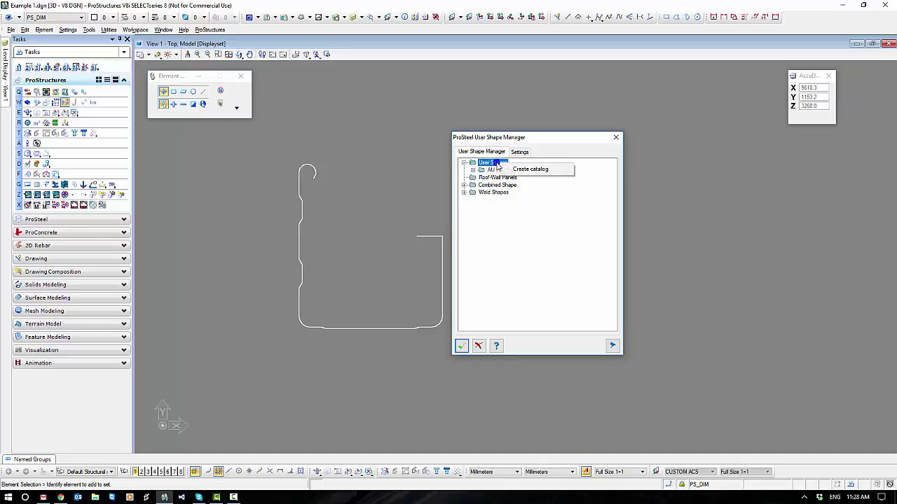
{"action": "left_click", "coordinate": [530, 170]}
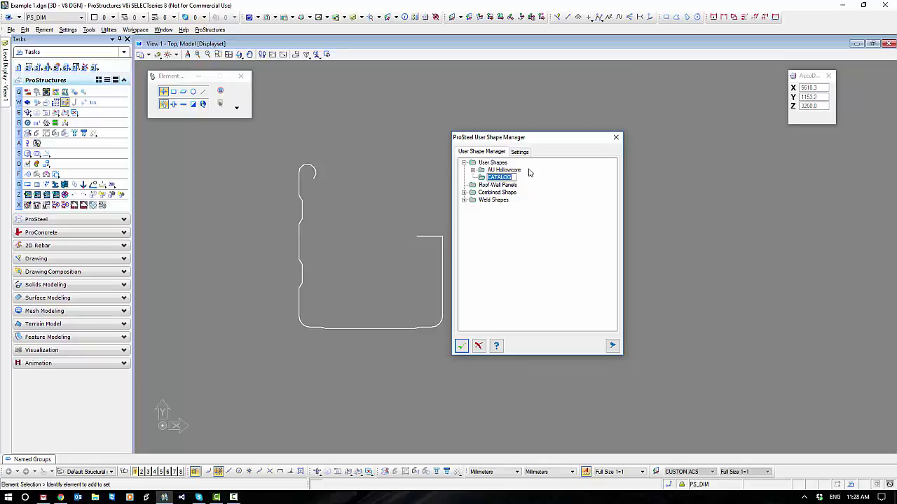
{"action": "type", "text": "U"}
{"action": "type", "text": "ysaght"}
{"action": "left_click", "coordinate": [548, 175]}
- Create a user shape named Sheerline Gutter in the Lysaght catalog
{"action": "right_click", "coordinate": [498, 179]}
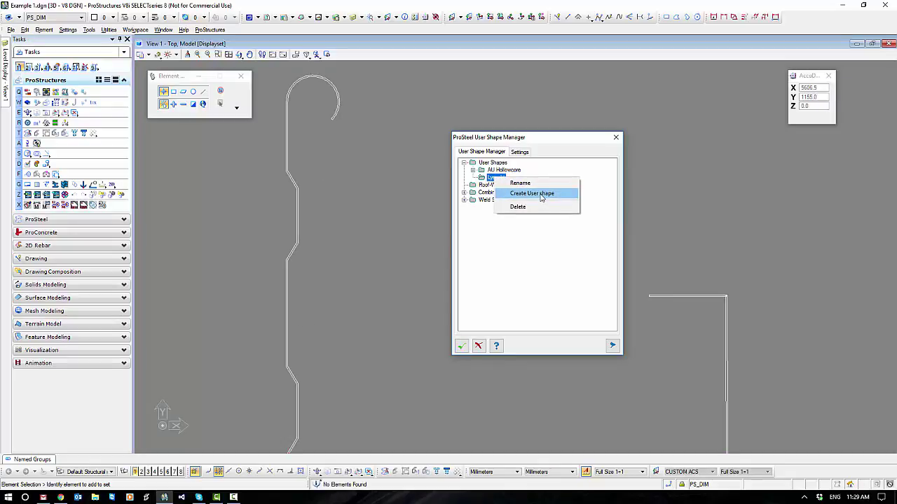
{"action": "left_click", "coordinate": [541, 194]}
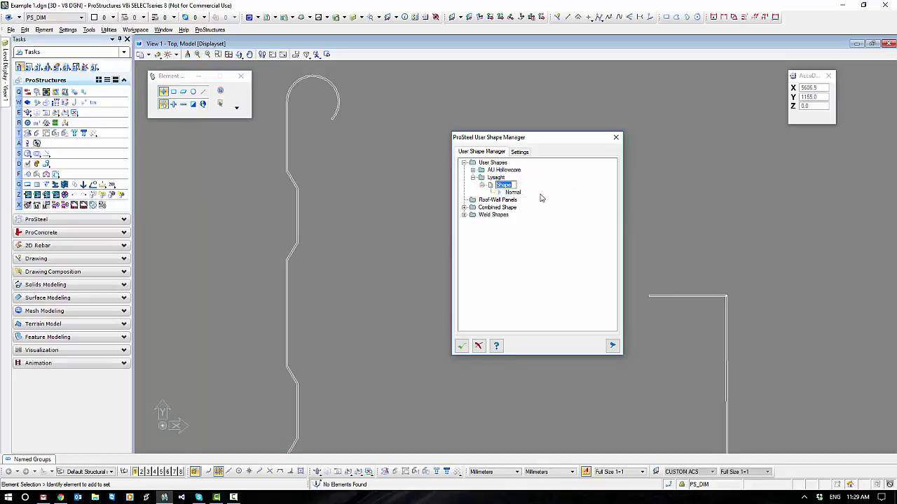
{"action": "type", "text": "Sheerline Gu"}
{"action": "key", "text": "shift+Left"}
{"action": "key", "text": "shift+Left"}
{"action": "key", "text": "shift+Left"}
{"action": "key", "text": "shift+Left"}
{"action": "key", "text": "shift+Left"}
{"action": "key", "text": "shift+Left"}
{"action": "key", "text": "shift+Left"}
{"action": "key", "text": "shift+Left"}
{"action": "key", "text": "shift+Left"}
{"action": "key", "text": "shift+Left"}
{"action": "key", "text": "shift+Left"}
{"action": "key", "text": "Return"}
- Define the Sheerline Gutter's normal resolution from the closed gutter outline, with no inner polylines and no user-defined mid point
{"action": "right_click", "coordinate": [520, 188]}
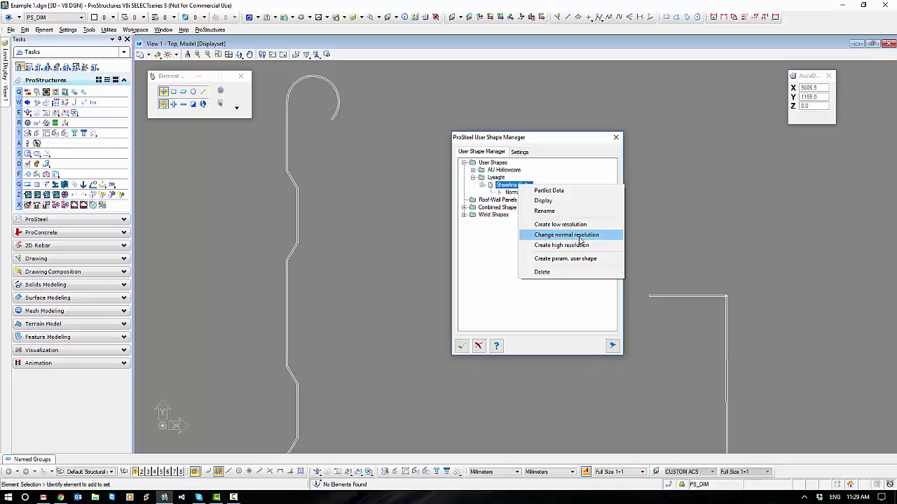
{"action": "left_click", "coordinate": [579, 237]}
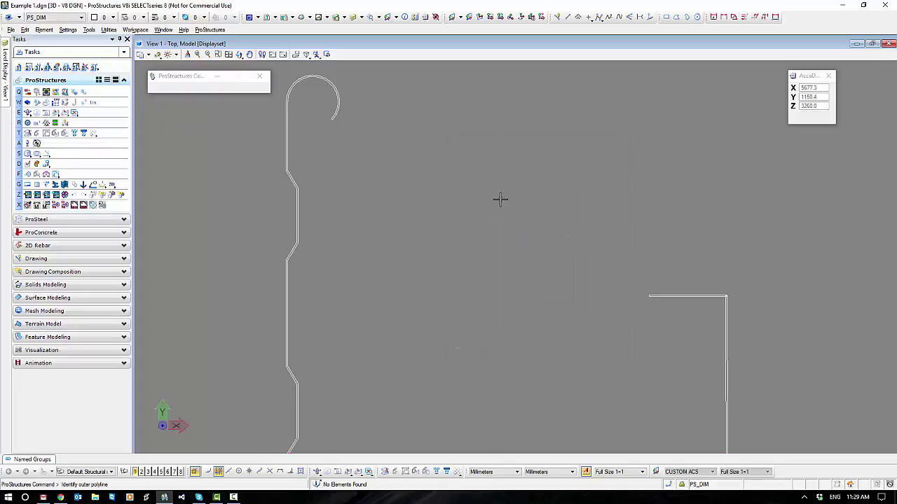
{"action": "left_click", "coordinate": [288, 139]}
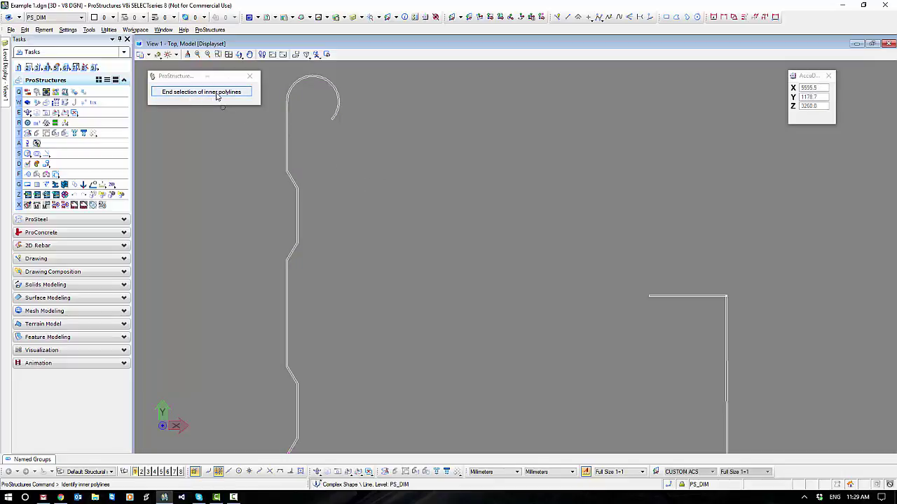
{"action": "left_click", "coordinate": [216, 92]}
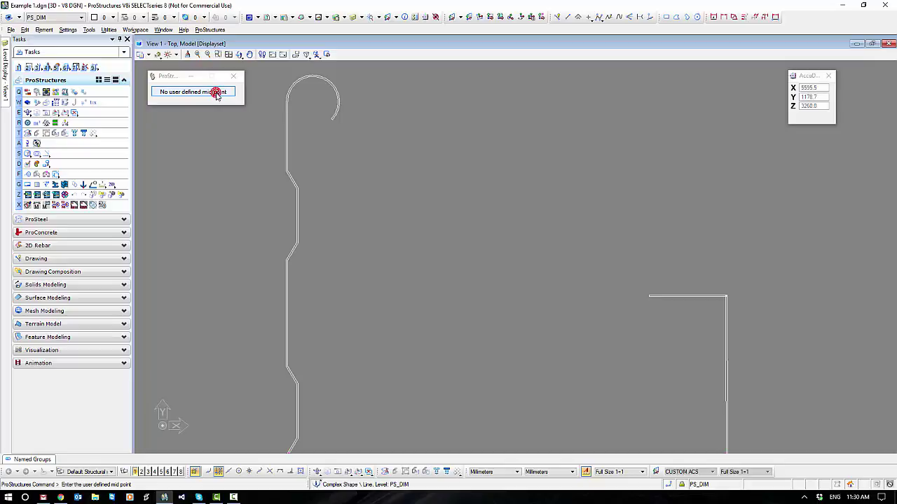
{"action": "left_click", "coordinate": [217, 92]}
{"action": "left_click", "coordinate": [216, 92]}
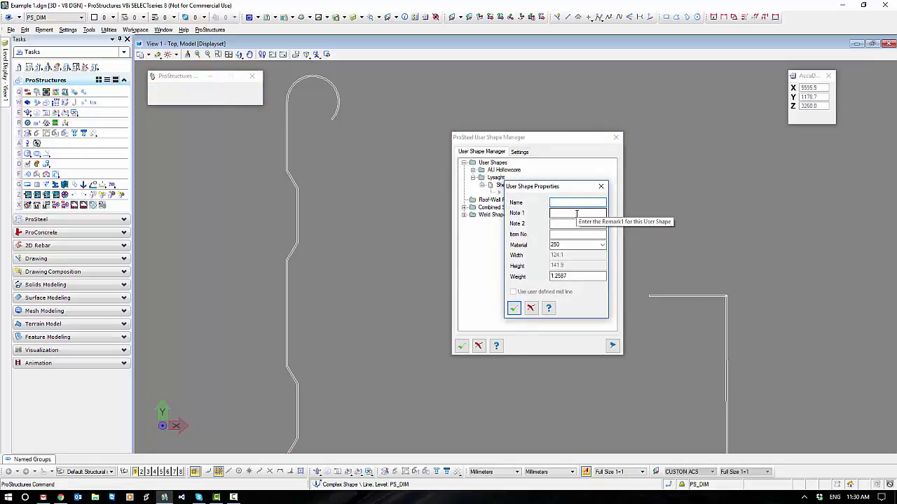
- Name the user shape Sheerline Gutter with material G450_Z350, overwrite its existing definition and close the shape manager
{"action": "type", "text": "Shearline Gutter"}
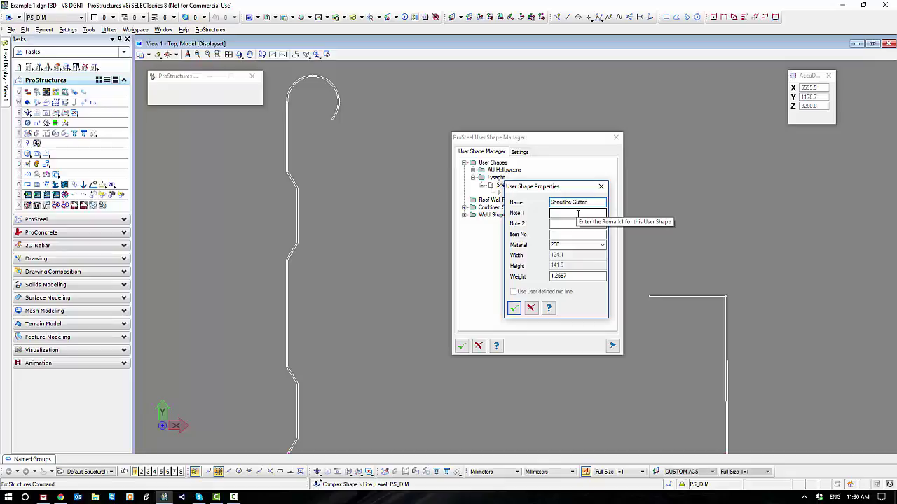
{"action": "left_click", "coordinate": [602, 245]}
{"action": "left_click_drag", "start_coordinate": [601, 261], "coordinate": [606, 329]}
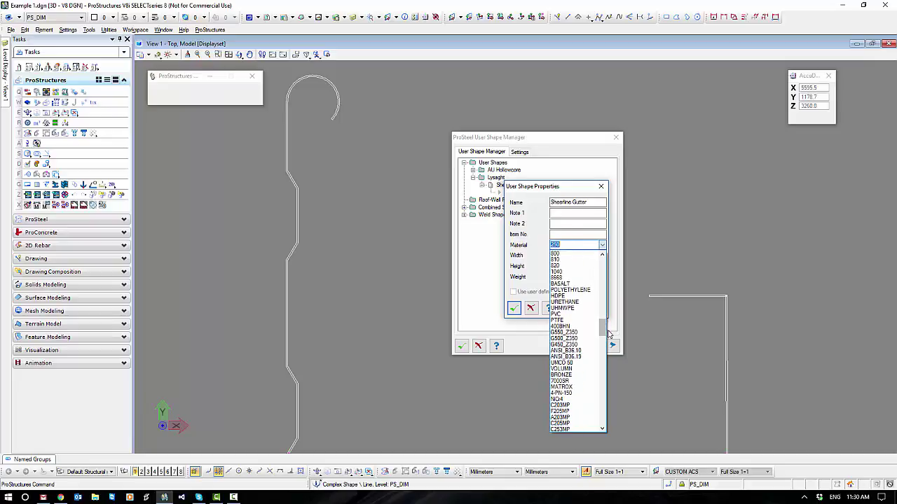
{"action": "left_click", "coordinate": [573, 346]}
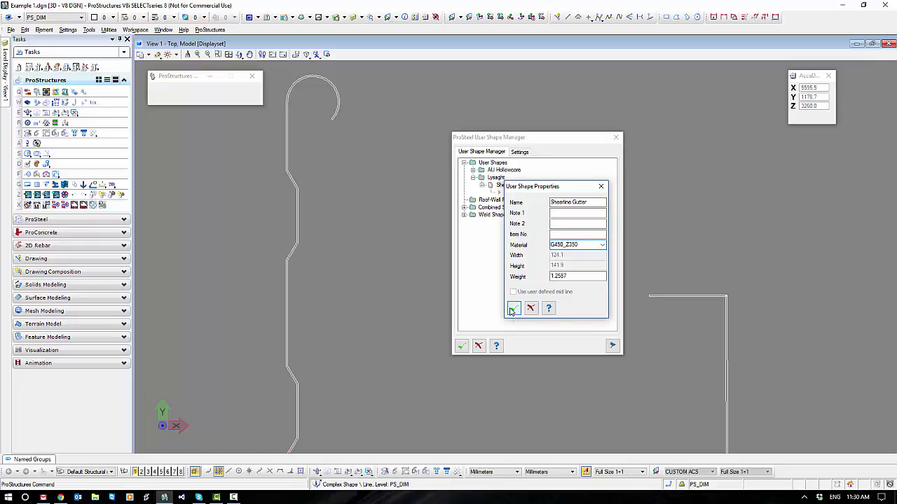
{"action": "left_click", "coordinate": [513, 311]}
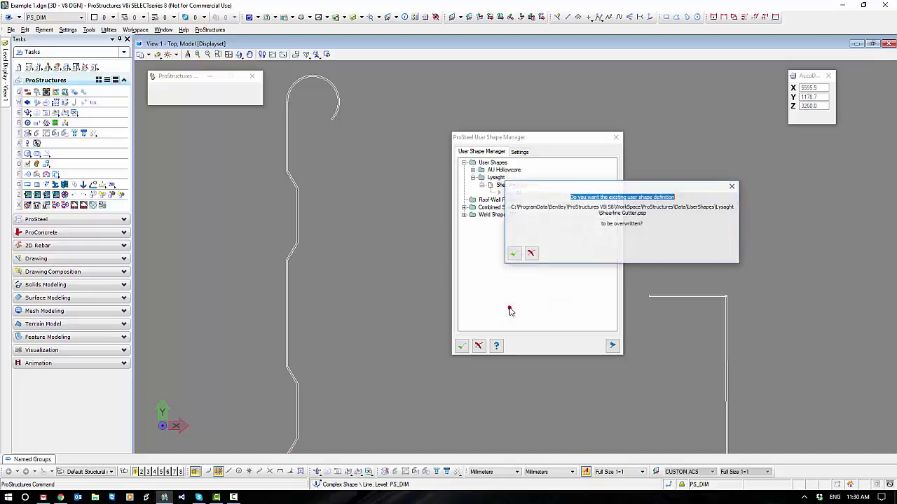
{"action": "left_click", "coordinate": [514, 254]}
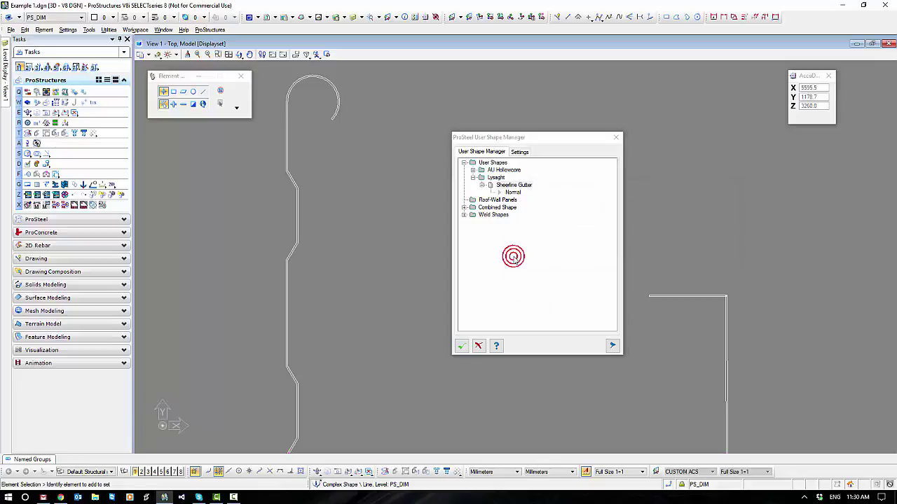
{"action": "left_click", "coordinate": [462, 348]}
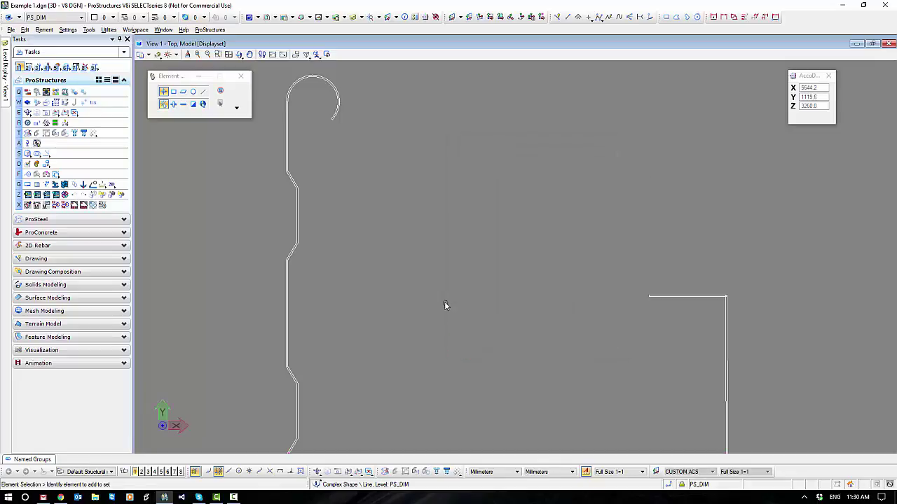
- Return from the top view to the isometric view of the full model and frame the gutter outline
{"action": "scroll", "coordinate": [446, 300], "scroll_direction": "down", "scroll_amount": 5}
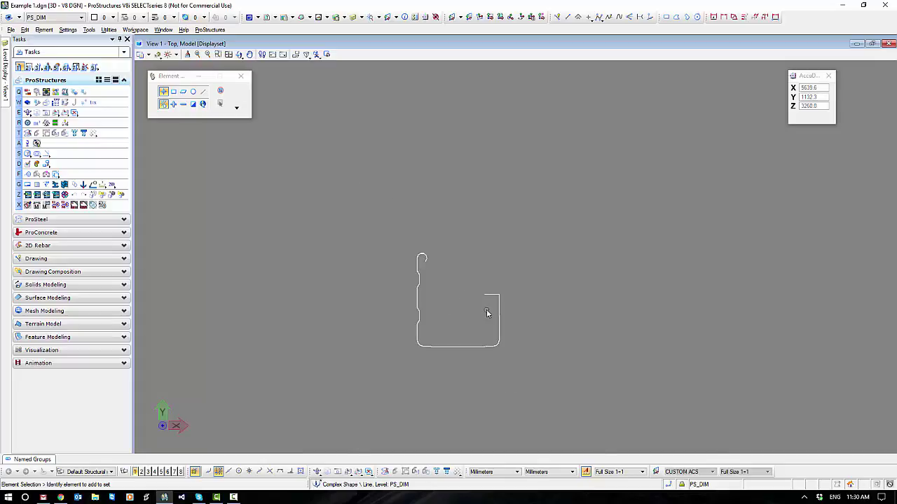
{"action": "middle_click_drag", "start_coordinate": [473, 318], "coordinate": [457, 272]}
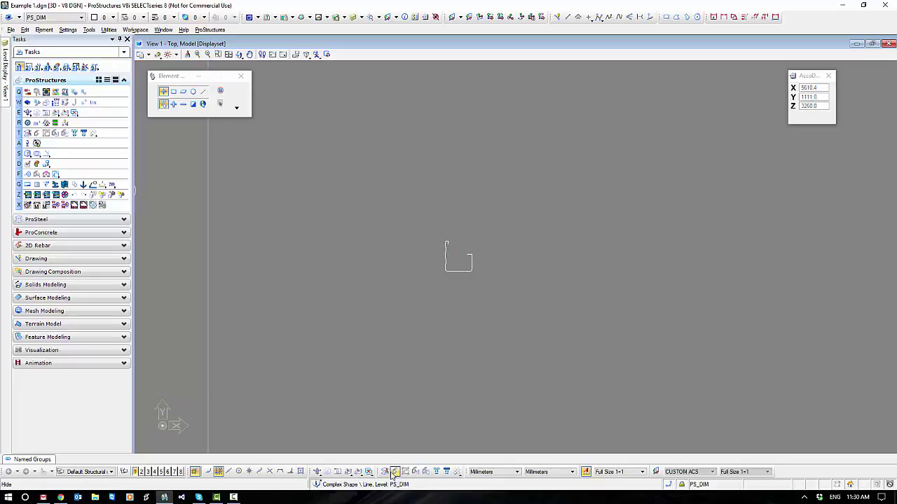
{"action": "left_click", "coordinate": [317, 471]}
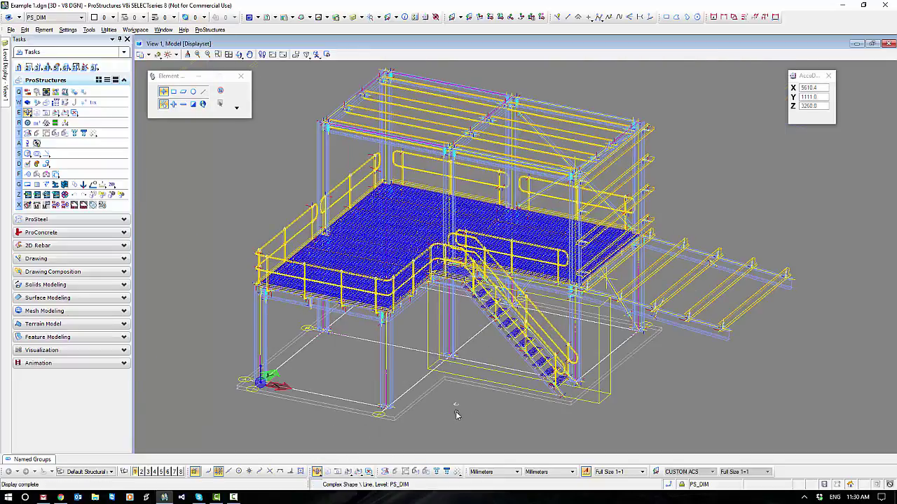
{"action": "scroll", "coordinate": [457, 392], "scroll_direction": "up", "scroll_amount": 5}
{"action": "middle_click_drag", "start_coordinate": [457, 394], "coordinate": [499, 296]}
{"action": "scroll", "coordinate": [497, 296], "scroll_direction": "down", "scroll_amount": 2}
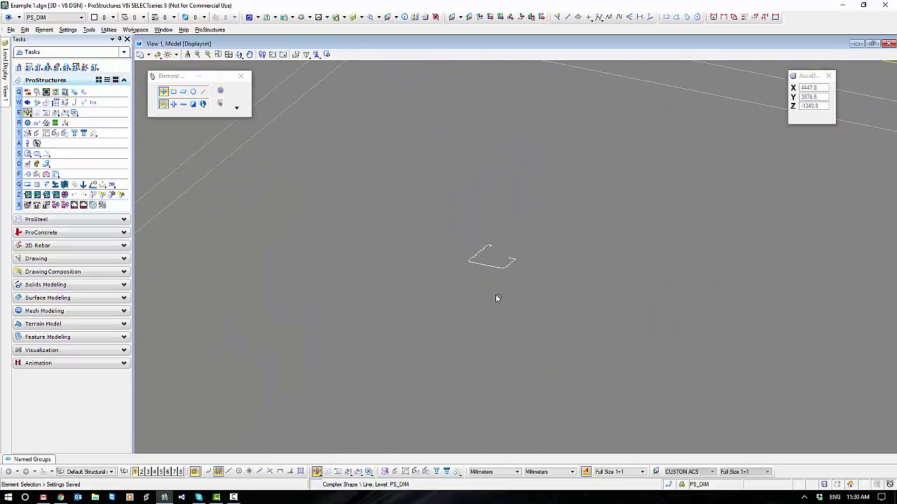
- Choose the SHEERLINE GUTTER user shape from the LYSAGHT class for insertion as a straight ProSteel shape
{"action": "left_click", "coordinate": [31, 219]}
{"action": "left_click", "coordinate": [28, 105]}
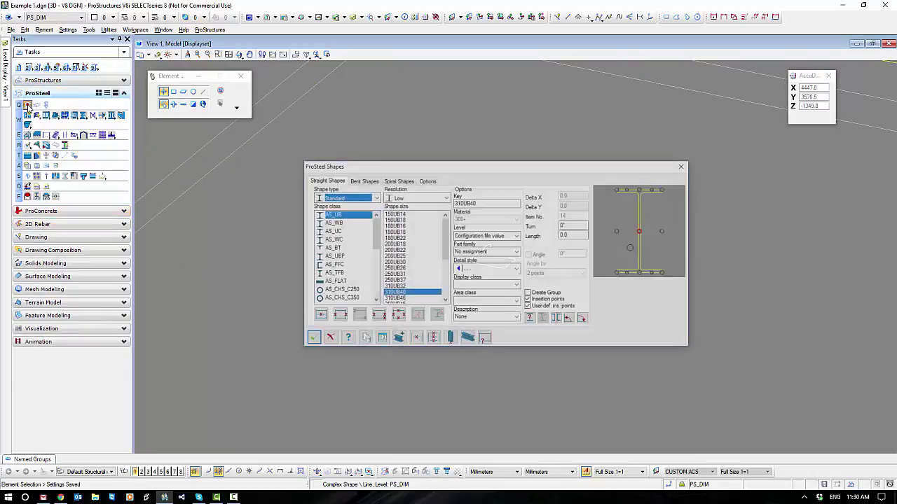
{"action": "left_click", "coordinate": [351, 199]}
{"action": "left_click", "coordinate": [338, 216]}
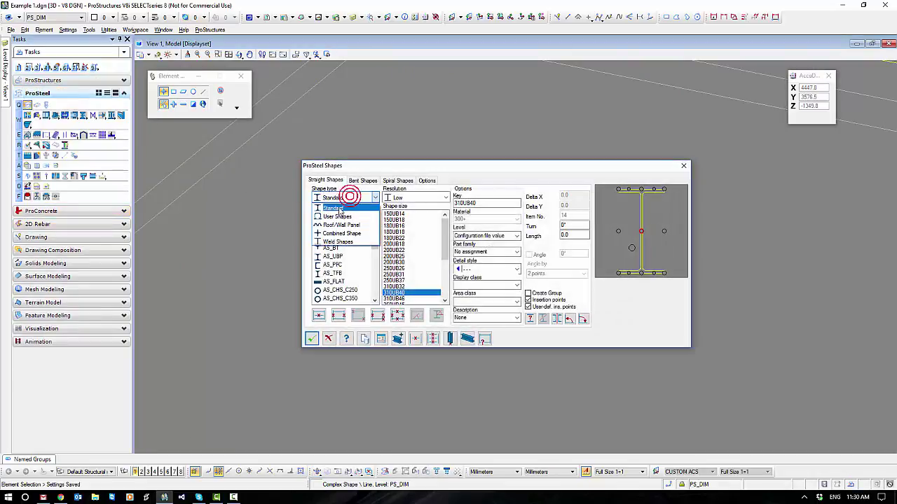
{"action": "left_click", "coordinate": [332, 216]}
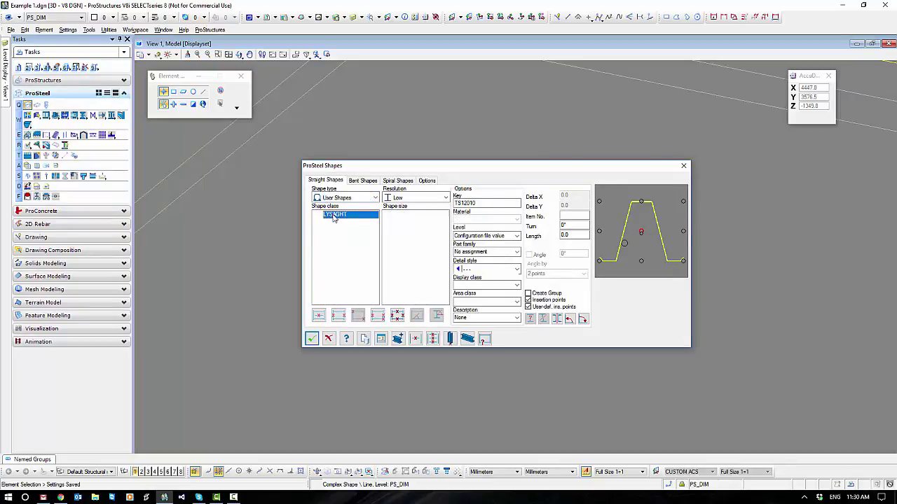
{"action": "left_click", "coordinate": [334, 214]}
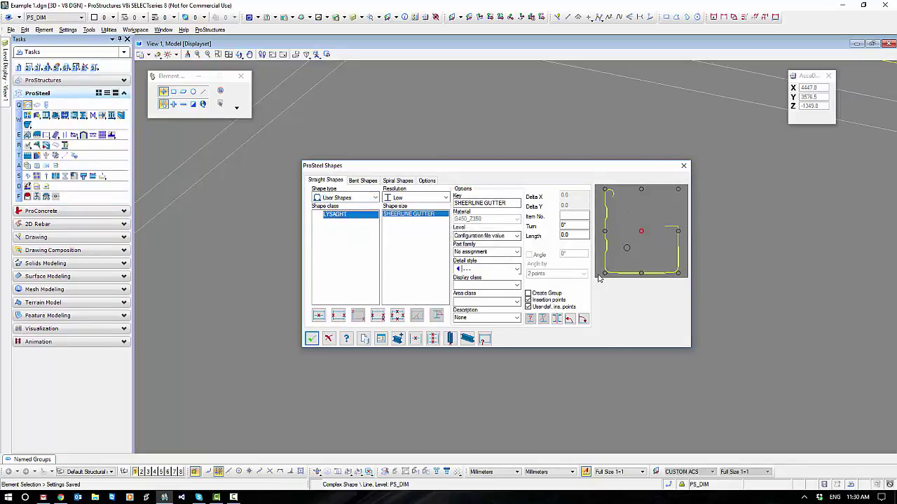
- Place a Sheerline Gutter member about 420 mm long between two points beside the gutter outline and accept it
{"action": "left_click", "coordinate": [311, 338]}
{"action": "left_click", "coordinate": [452, 271]}
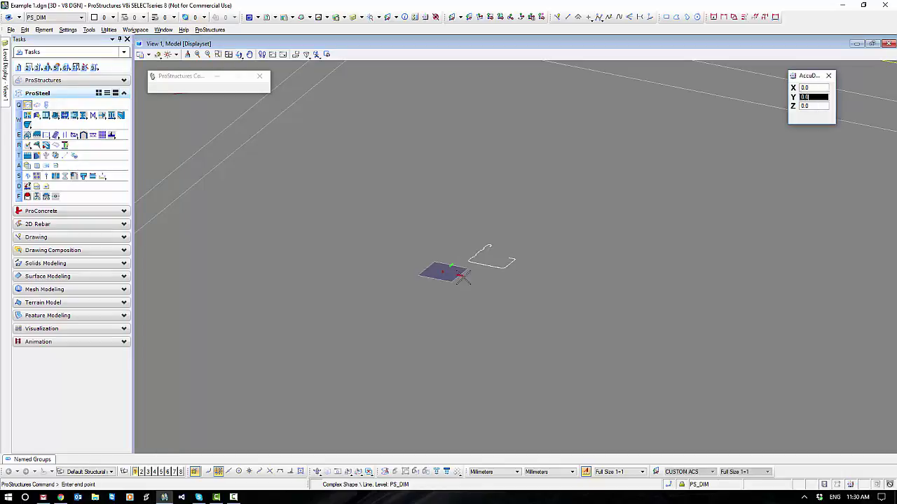
{"action": "left_click", "coordinate": [559, 302]}
{"action": "right_click", "coordinate": [558, 343]}
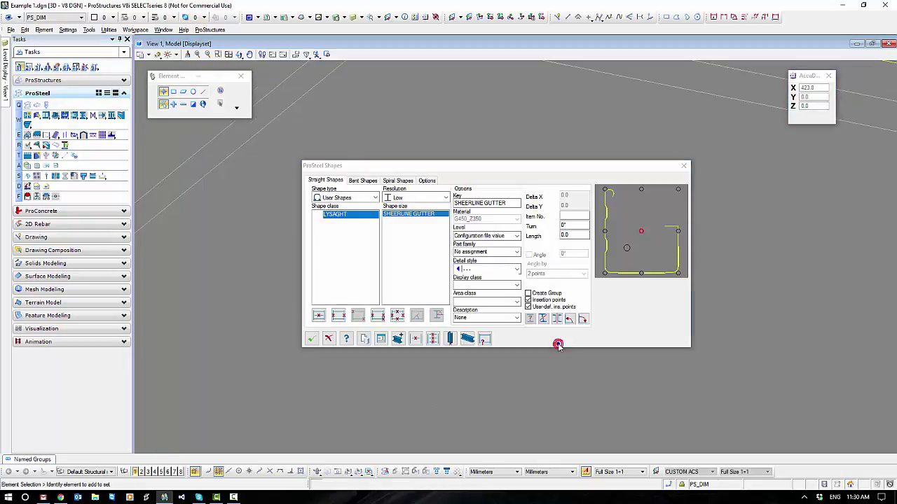
{"action": "left_click", "coordinate": [314, 341]}
- Set the view's display style to Transparent: Modeling
{"action": "left_click", "coordinate": [218, 55]}
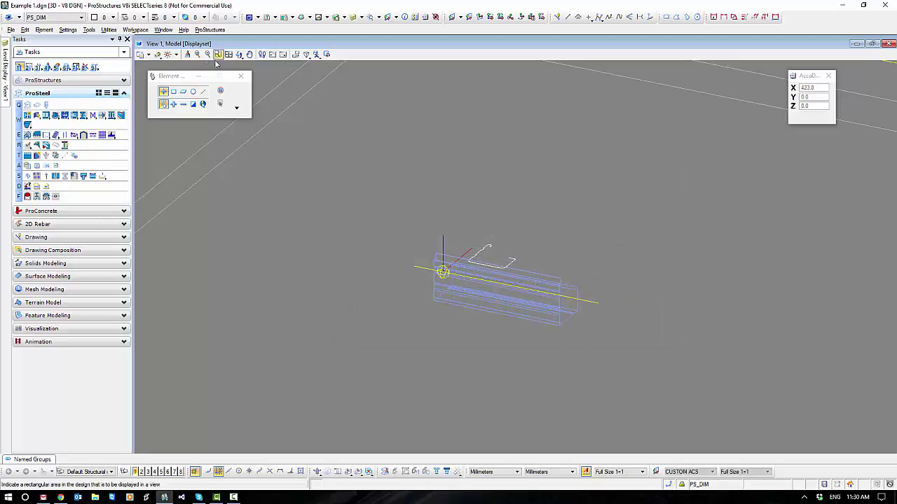
{"action": "left_click", "coordinate": [159, 54]}
{"action": "mouse_move", "coordinate": [230, 199]}
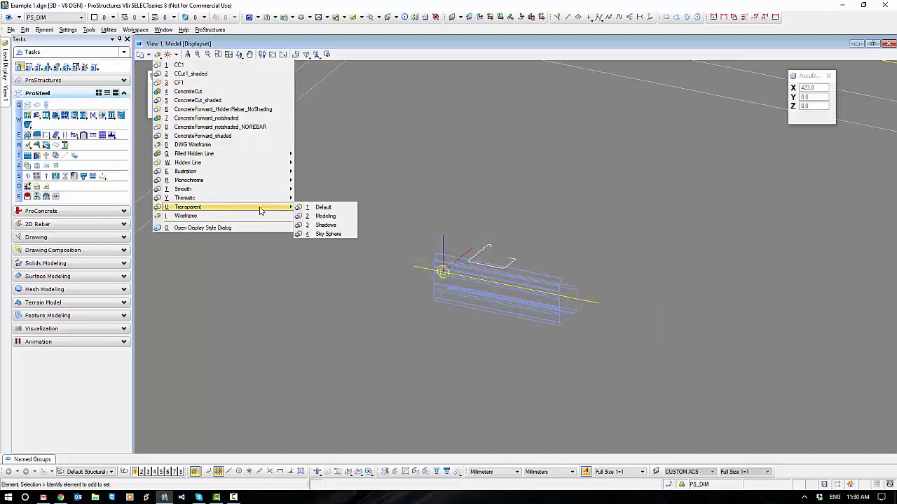
{"action": "left_click", "coordinate": [324, 217]}
{"action": "left_click", "coordinate": [595, 341]}
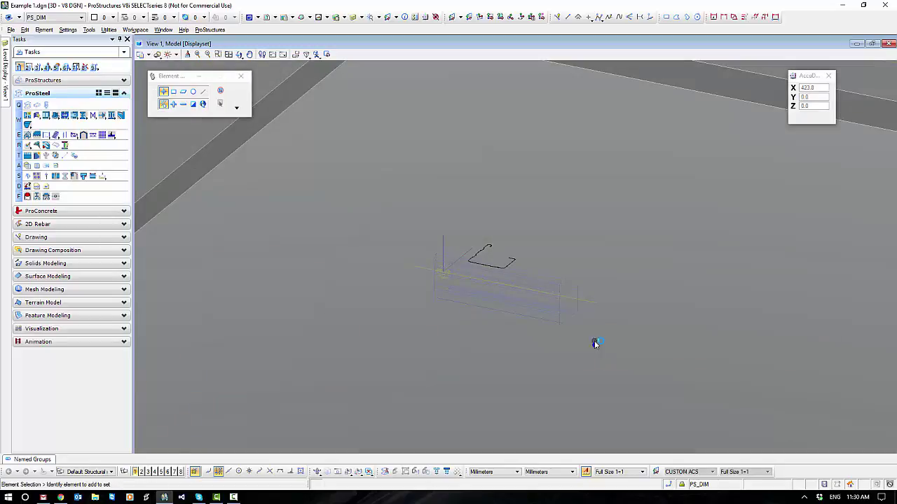
- Set the layout of the placed gutter member to With Arcs in its shape properties
{"action": "middle_click_drag", "start_coordinate": [585, 313], "coordinate": [530, 322], "text": "shift"}
{"action": "scroll", "coordinate": [529, 313], "scroll_direction": "down", "scroll_amount": 3}
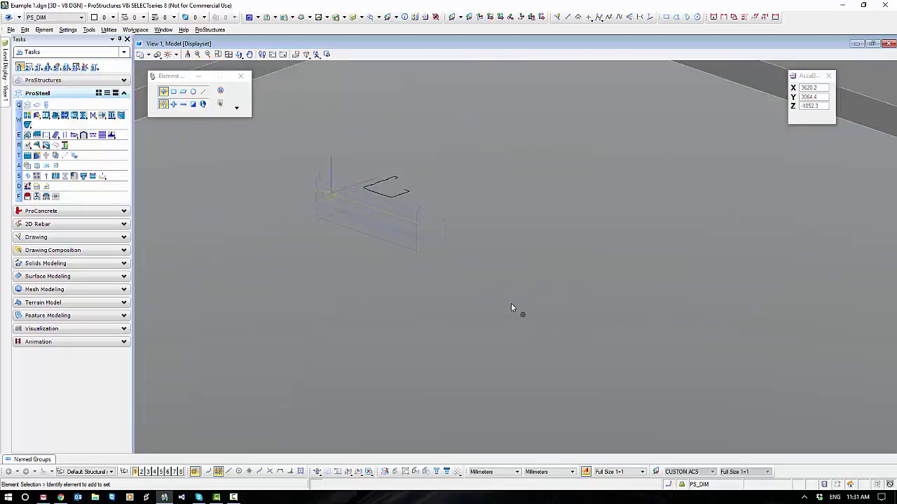
{"action": "scroll", "coordinate": [397, 260], "scroll_direction": "up", "scroll_amount": 3}
{"action": "middle_click_drag", "start_coordinate": [396, 259], "coordinate": [572, 364]}
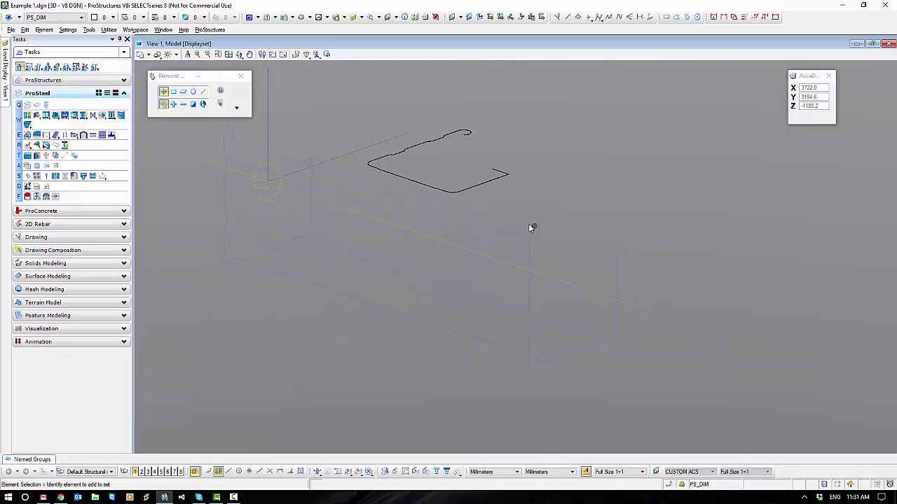
{"action": "scroll", "coordinate": [548, 246], "scroll_direction": "up", "scroll_amount": 3}
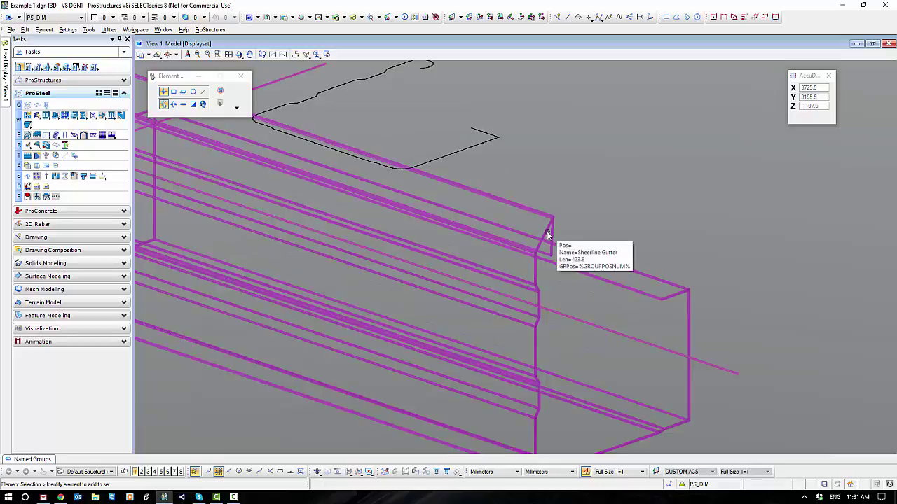
{"action": "right_click", "coordinate": [576, 194]}
{"action": "left_click", "coordinate": [605, 250]}
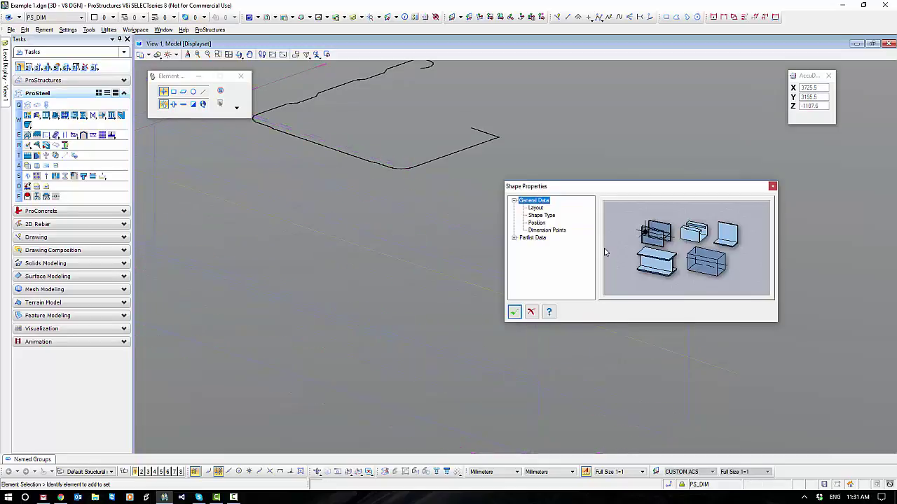
{"action": "left_click", "coordinate": [535, 208]}
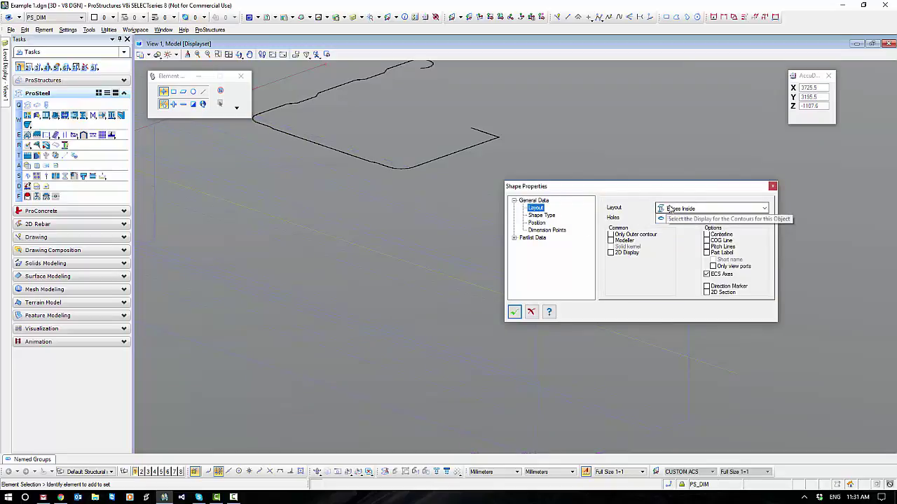
{"action": "left_click", "coordinate": [705, 209]}
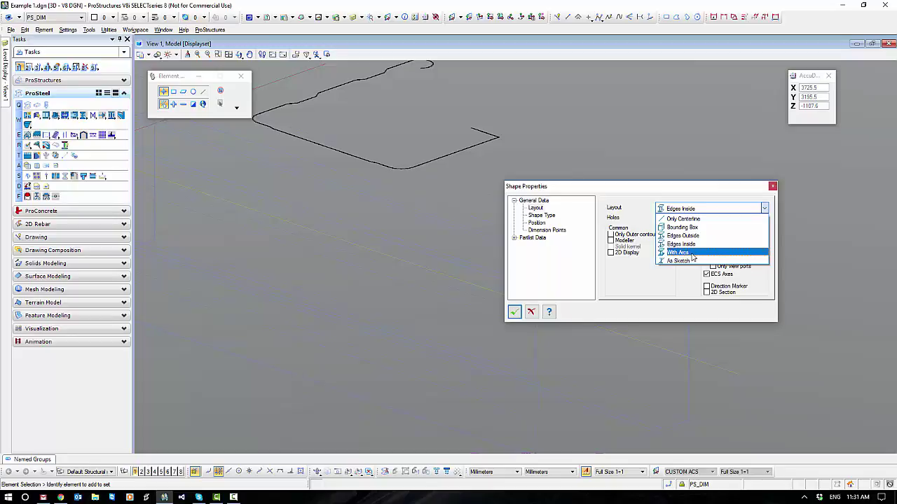
{"action": "left_click", "coordinate": [692, 253]}
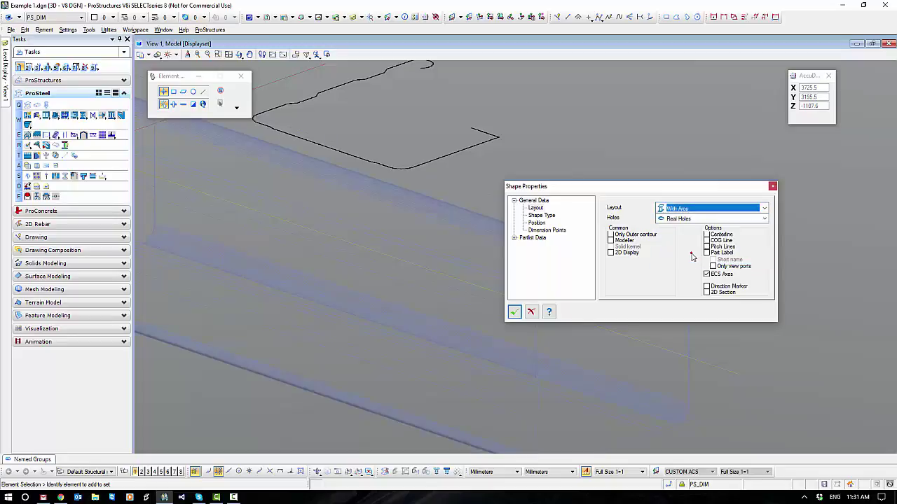
{"action": "left_click", "coordinate": [514, 312]}
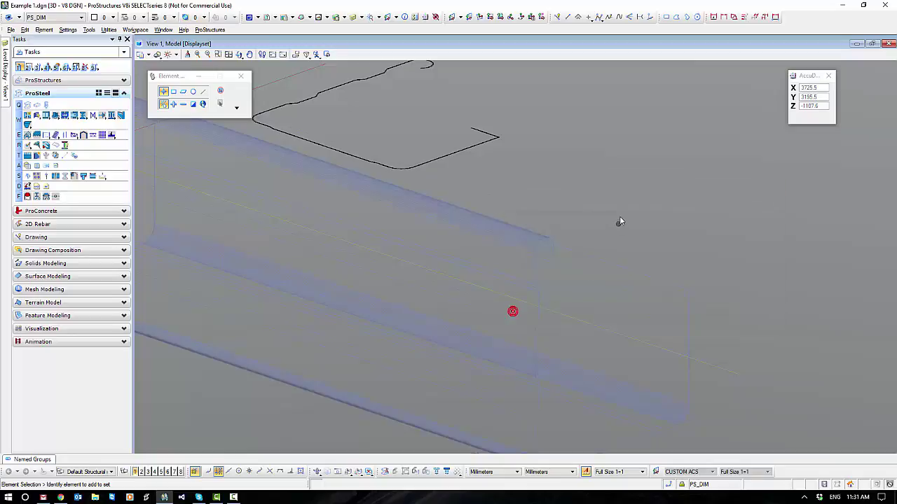
- Lengthen the gutter member by stretching its far end along its axis
{"action": "scroll", "coordinate": [706, 239], "scroll_direction": "down", "scroll_amount": 5}
{"action": "middle_click_drag", "start_coordinate": [738, 323], "coordinate": [680, 322], "text": "shift"}
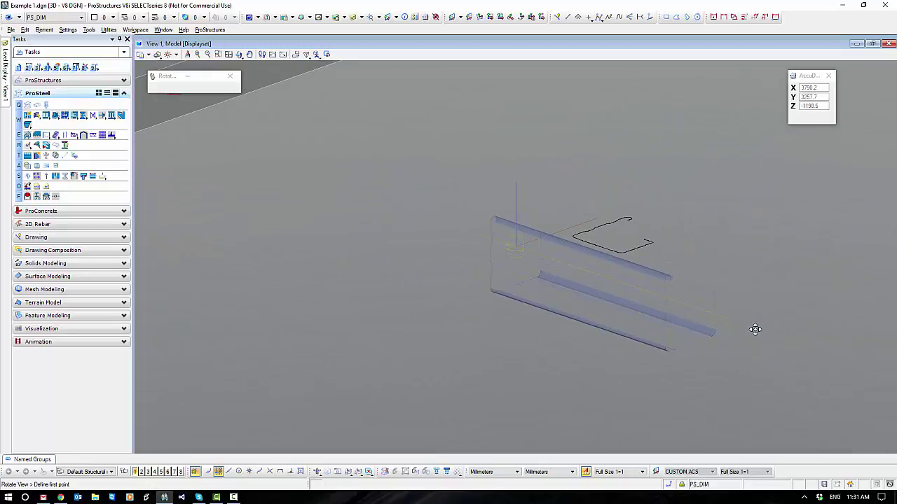
{"action": "scroll", "coordinate": [736, 323], "scroll_direction": "down", "scroll_amount": 2}
{"action": "middle_click_drag", "start_coordinate": [742, 317], "coordinate": [593, 289]}
{"action": "right_click", "coordinate": [592, 289]}
{"action": "left_click", "coordinate": [559, 310]}
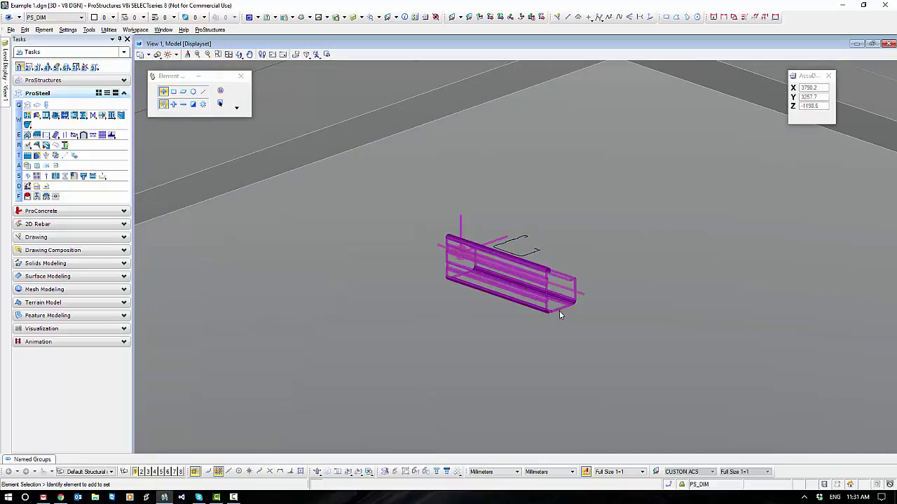
{"action": "left_click", "coordinate": [561, 287]}
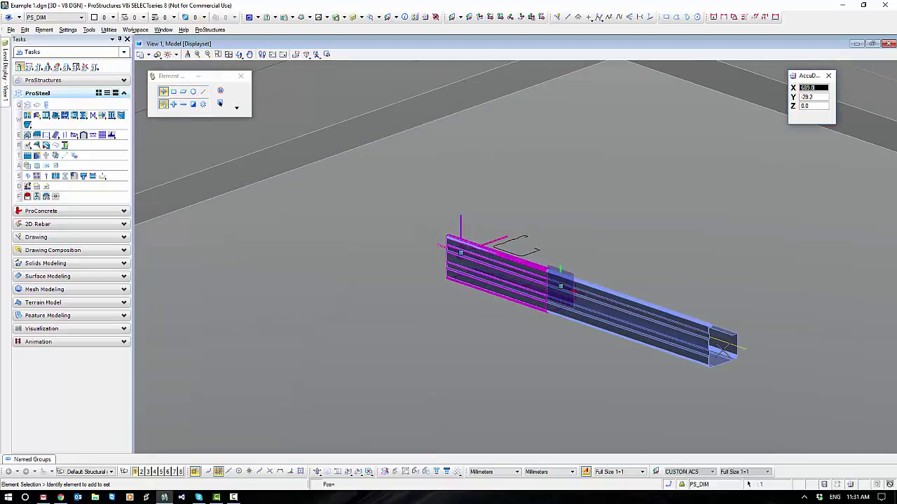
{"action": "left_click", "coordinate": [739, 359]}
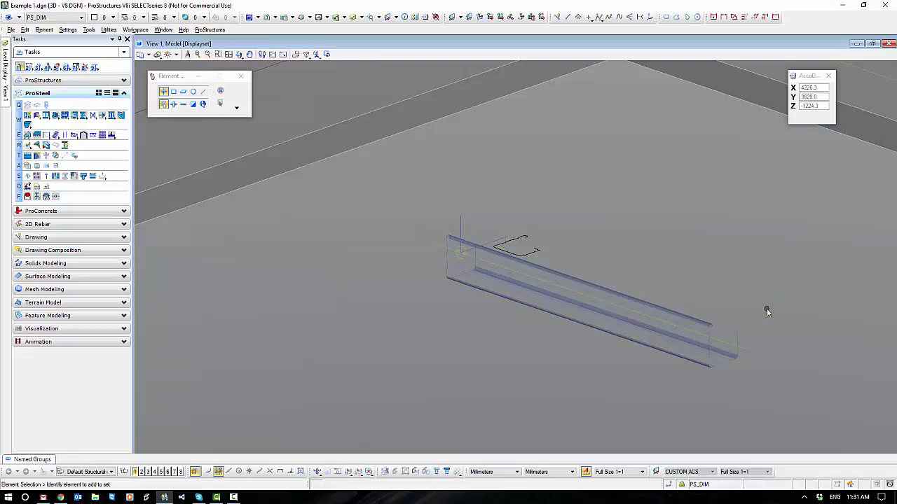
{"action": "left_click", "coordinate": [700, 348]}
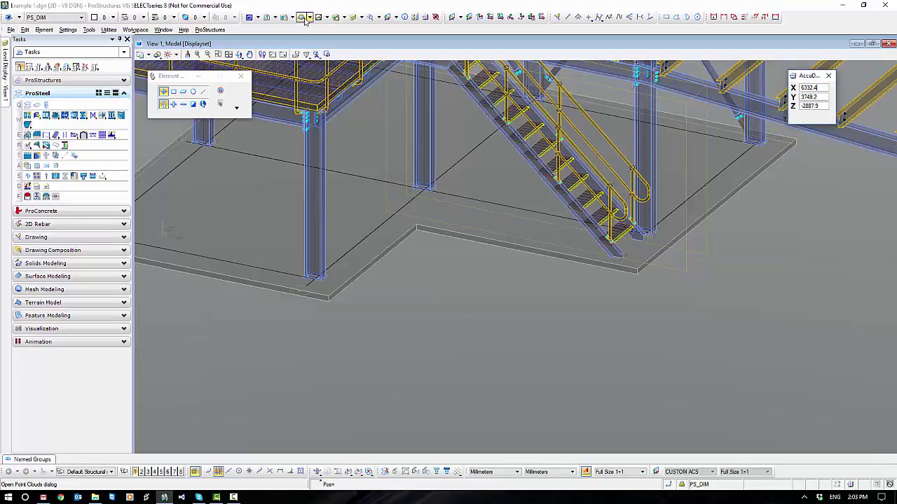
- Attach 1000kW 3300V 6 Pole Brevini Drive.dgn as a reference, using its Default model with the default attachment settings
{"action": "left_click", "coordinate": [266, 17]}
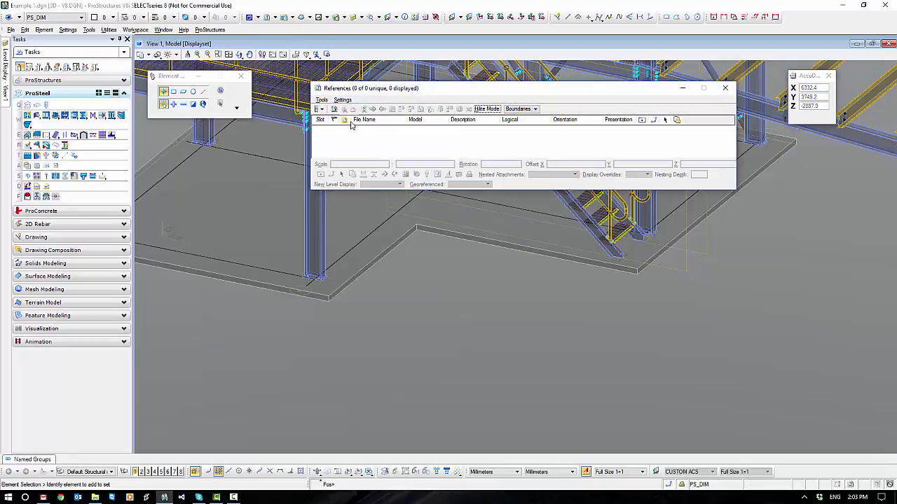
{"action": "left_click", "coordinate": [337, 110]}
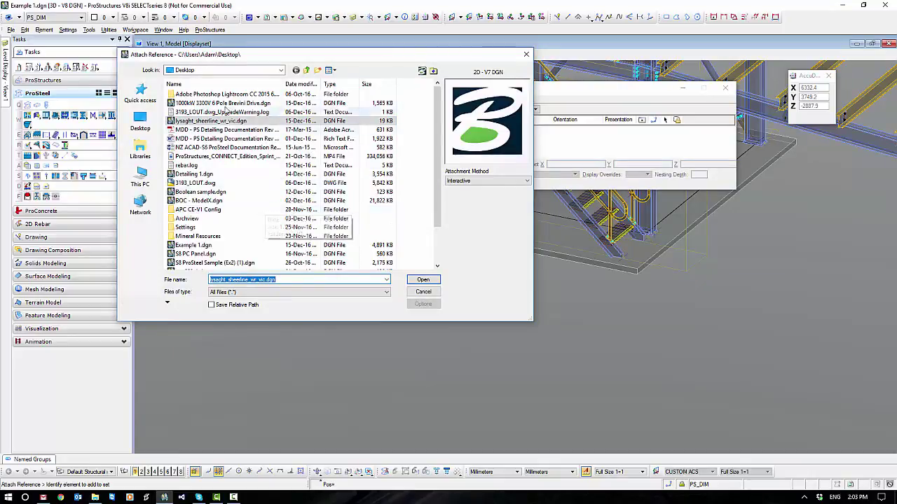
{"action": "left_click", "coordinate": [226, 103]}
{"action": "left_click", "coordinate": [423, 279]}
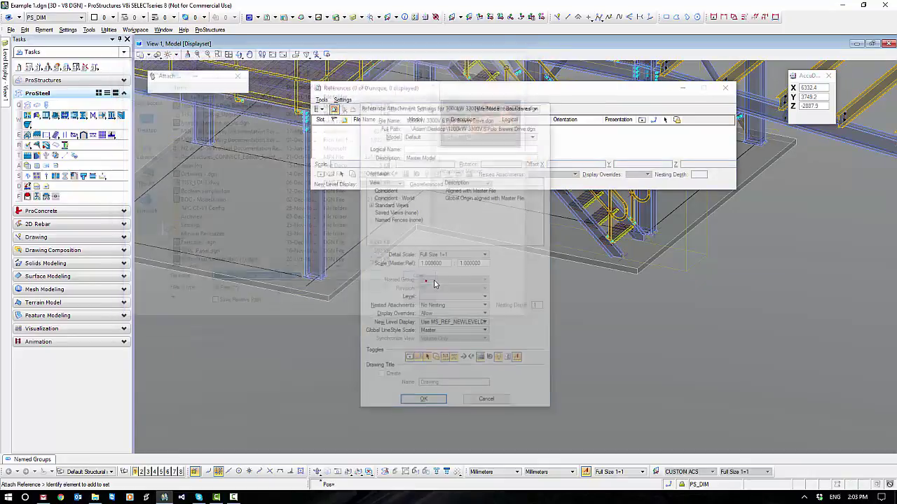
{"action": "left_click", "coordinate": [423, 403]}
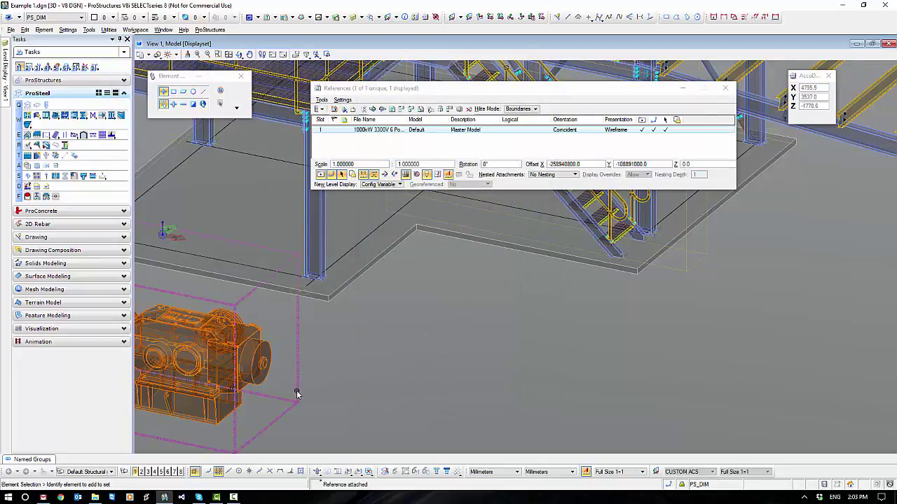
- Move the attached drive reference to the open area in front of the platform's base slab
{"action": "left_click", "coordinate": [401, 109]}
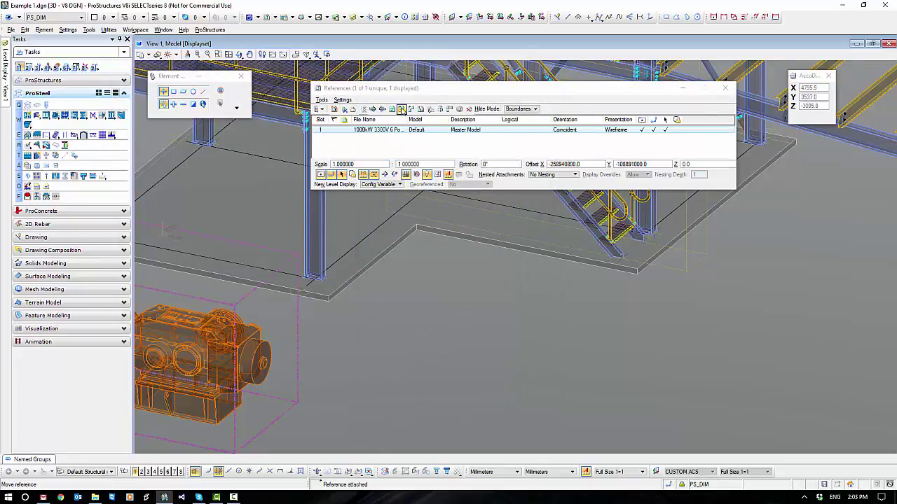
{"action": "left_click", "coordinate": [297, 403]}
{"action": "middle_click_drag", "start_coordinate": [755, 375], "coordinate": [691, 268]}
{"action": "left_click", "coordinate": [727, 321]}
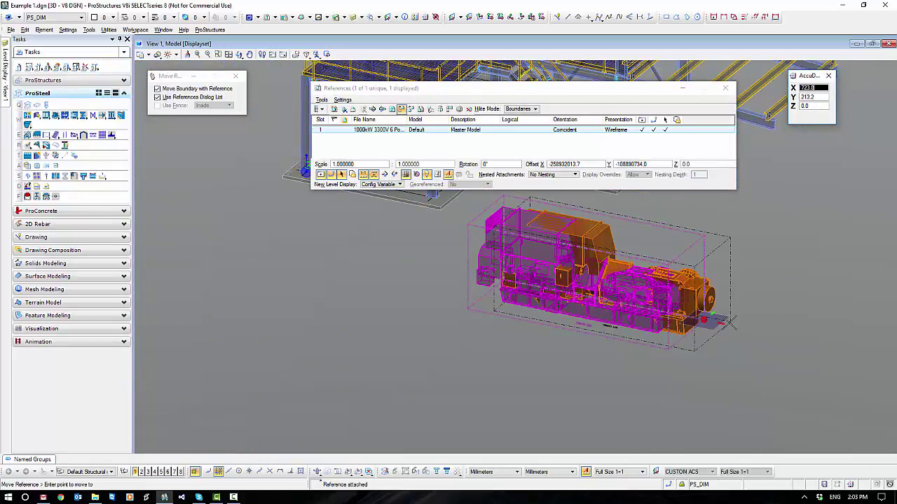
{"action": "right_click", "coordinate": [597, 365]}
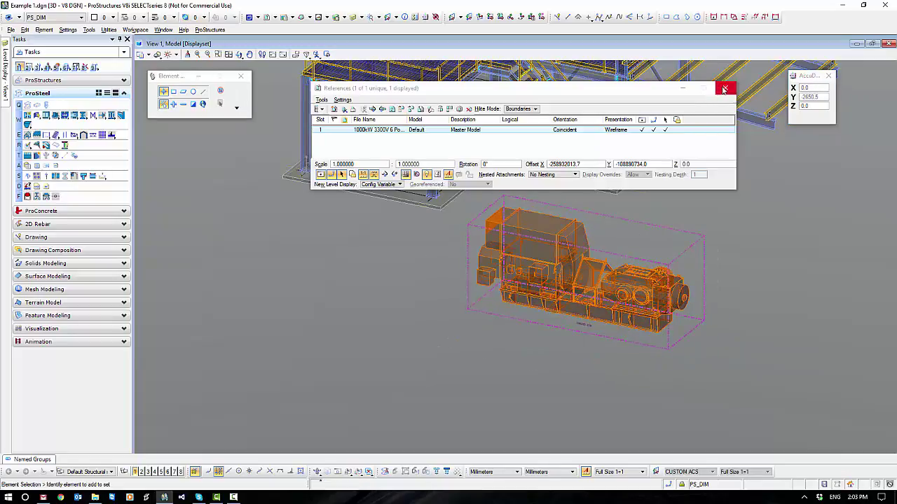
- Copy the drive reference's geometry into the model, placing one copy beside the reference toward the platform
{"action": "scroll", "coordinate": [530, 211], "scroll_direction": "up", "scroll_amount": 3}
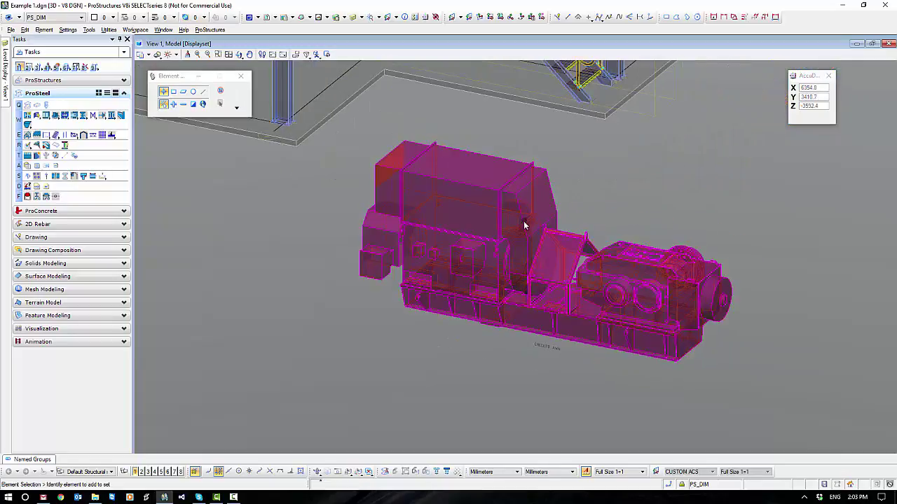
{"action": "left_click", "coordinate": [526, 223]}
{"action": "right_click", "coordinate": [651, 191]}
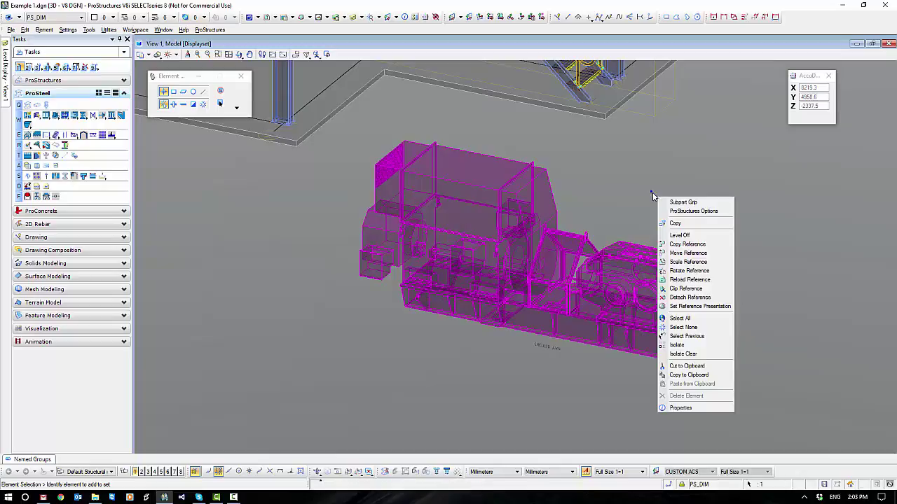
{"action": "left_click", "coordinate": [689, 224]}
{"action": "left_click", "coordinate": [766, 189]}
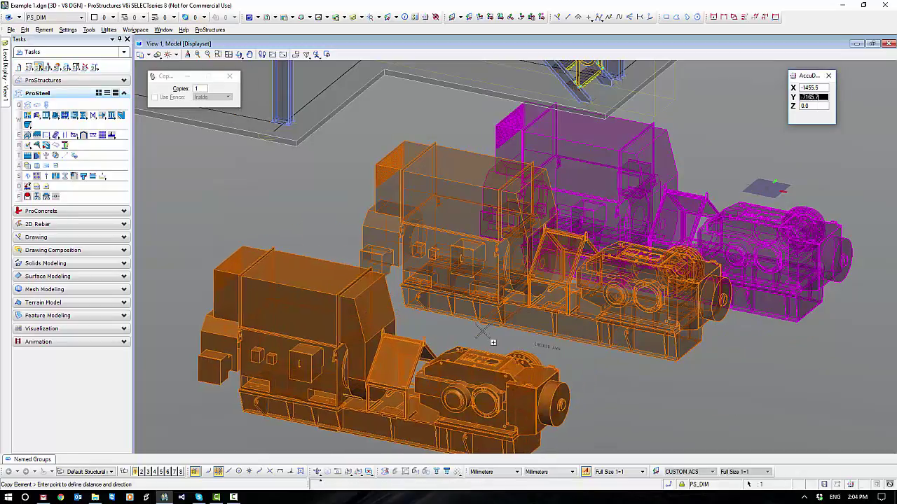
{"action": "right_click", "coordinate": [527, 333]}
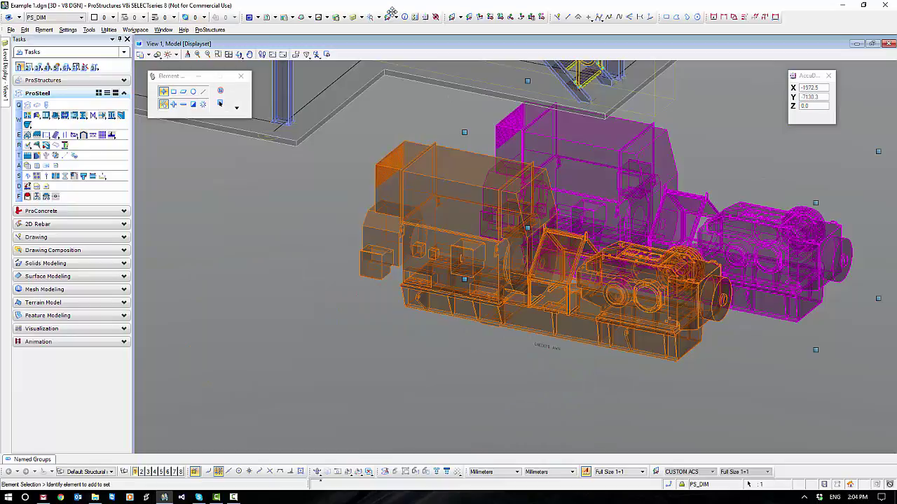
- Detach the 1000kW 3300V 6 Pole Brevini Drive.dgn reference, keeping the copied drive in the model
{"action": "left_click", "coordinate": [277, 20]}
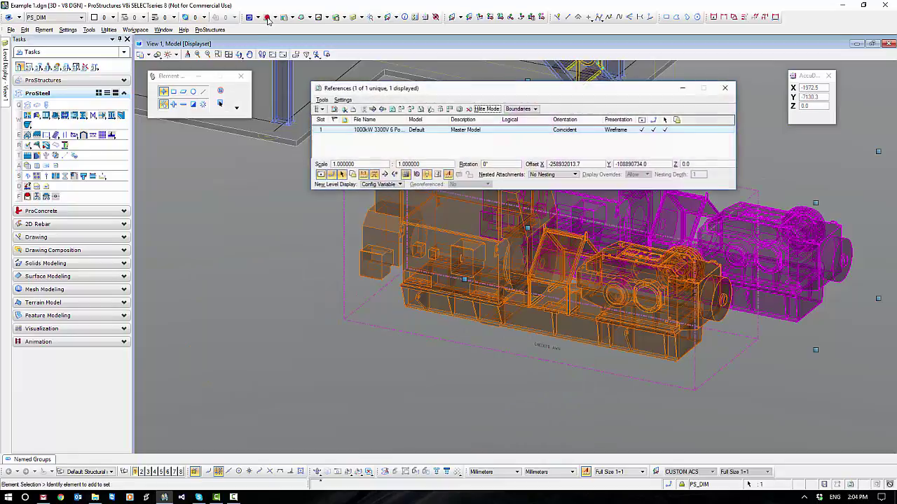
{"action": "left_click", "coordinate": [357, 131]}
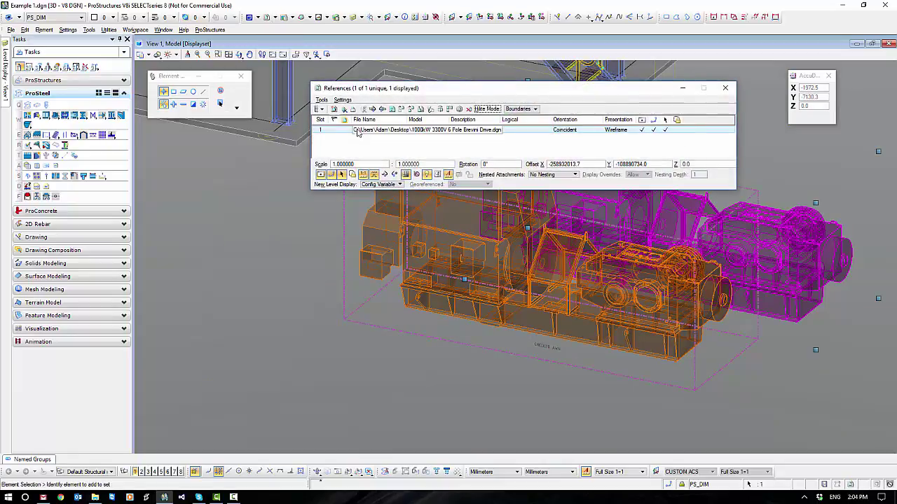
{"action": "left_click", "coordinate": [469, 109]}
{"action": "left_click", "coordinate": [412, 202]}
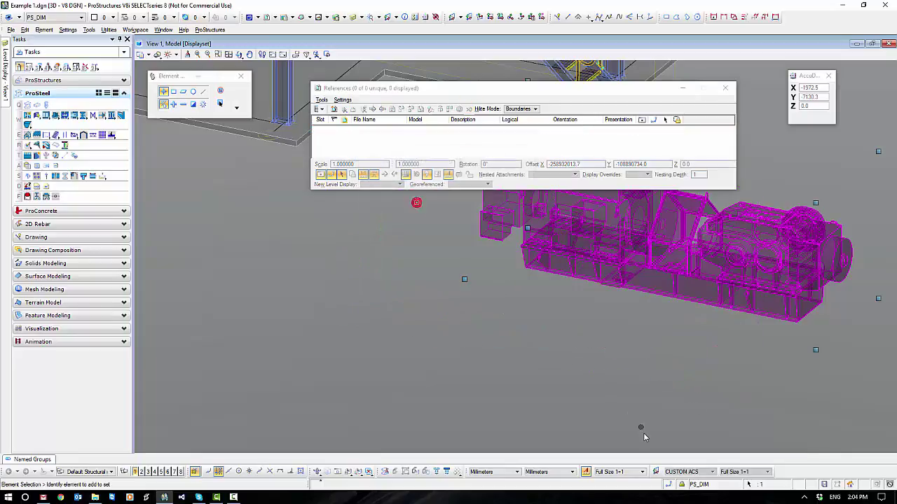
{"action": "left_click", "coordinate": [724, 88]}
- Examine the copied drive's base frame, gearbox and motor from several angles and check how its geometry selects
{"action": "middle_click_drag", "start_coordinate": [599, 343], "coordinate": [481, 363]}
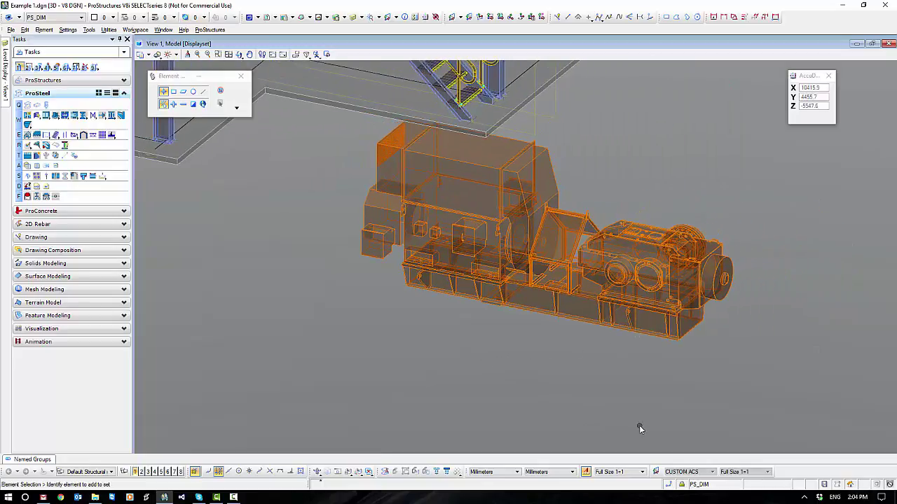
{"action": "scroll", "coordinate": [616, 354], "scroll_direction": "up", "scroll_amount": 5}
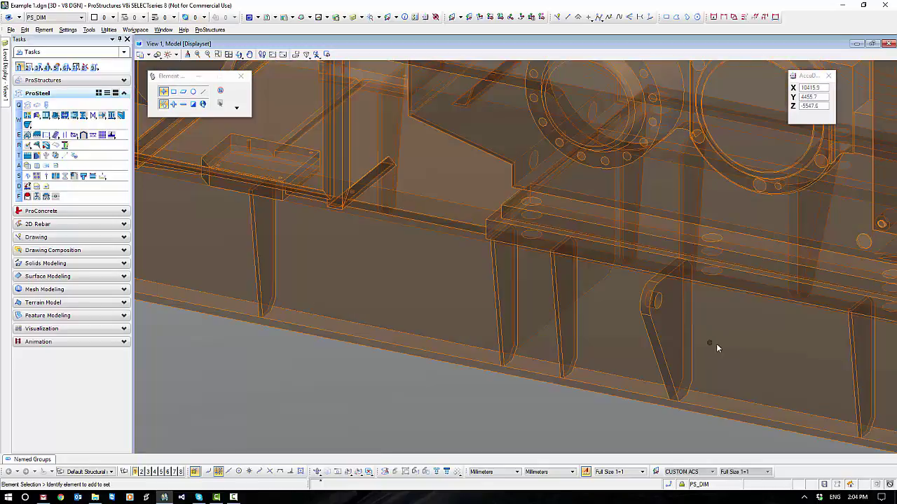
{"action": "middle_click_drag", "start_coordinate": [716, 343], "coordinate": [553, 330], "text": "shift"}
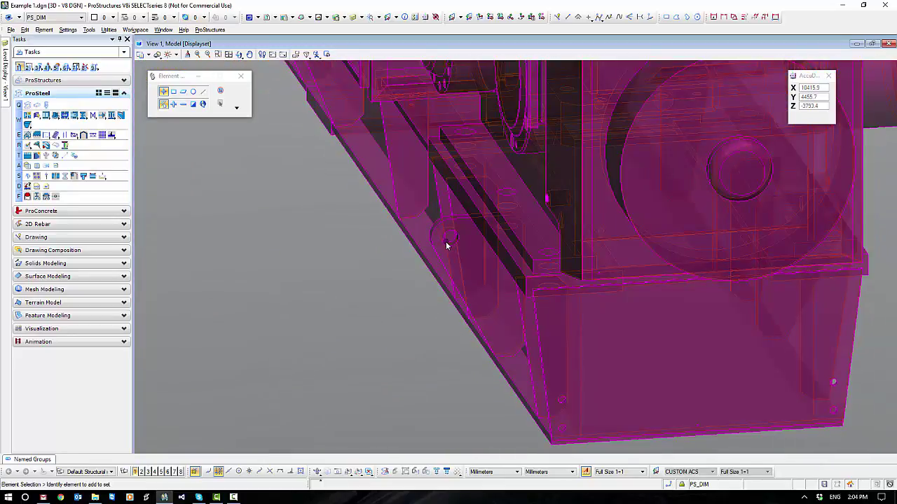
{"action": "middle_click_drag", "start_coordinate": [446, 244], "coordinate": [621, 349]}
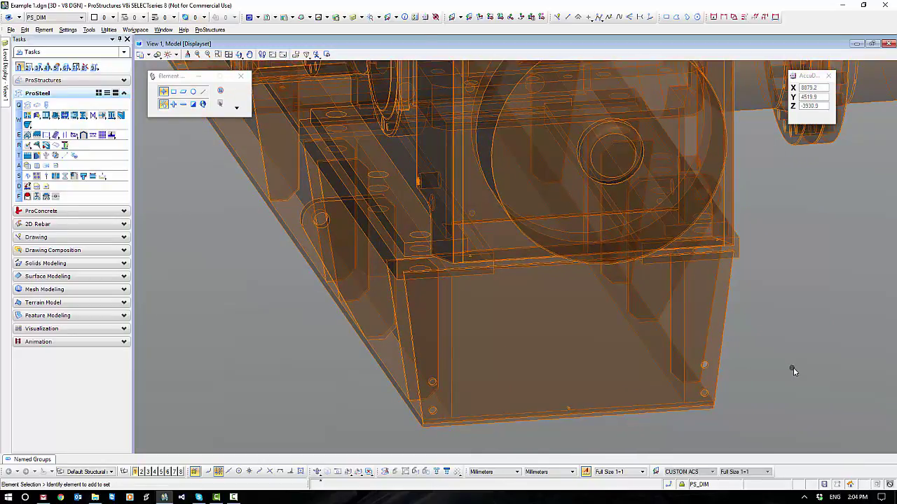
{"action": "scroll", "coordinate": [806, 365], "scroll_direction": "down", "scroll_amount": 2}
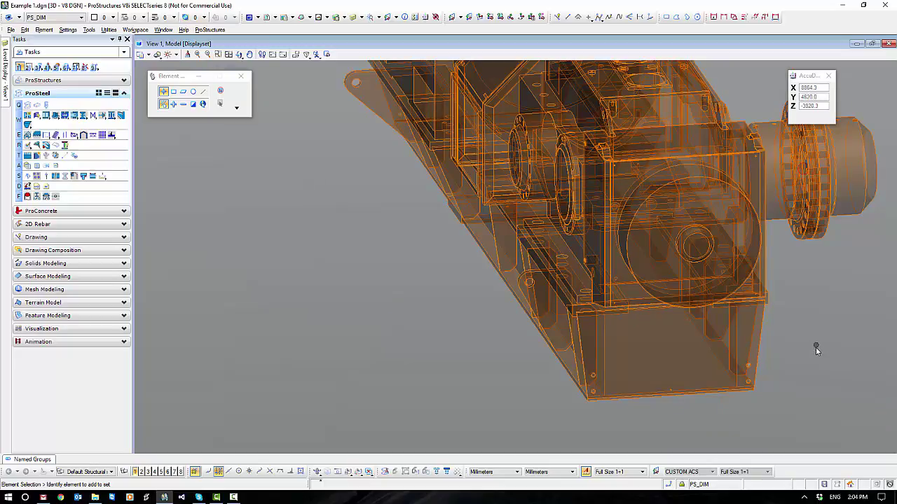
{"action": "middle_click_drag", "start_coordinate": [484, 386], "coordinate": [635, 400], "text": "shift"}
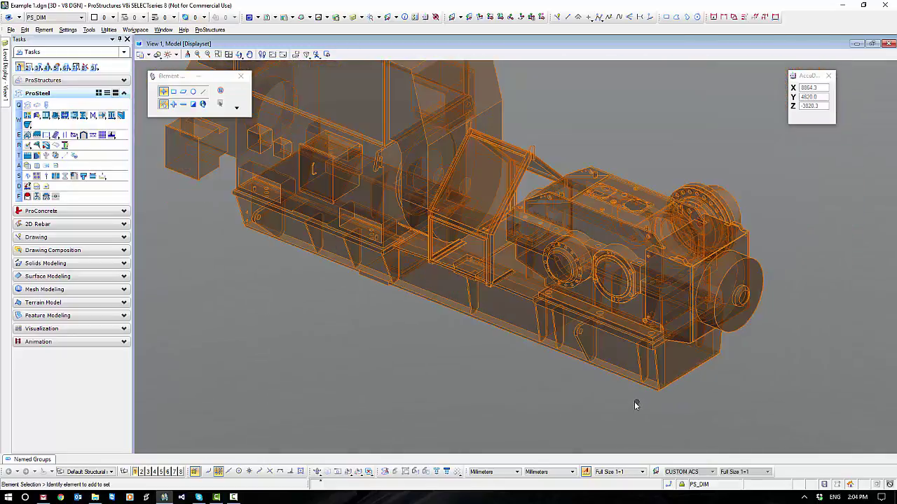
{"action": "middle_click_drag", "start_coordinate": [539, 375], "coordinate": [625, 417], "text": "shift"}
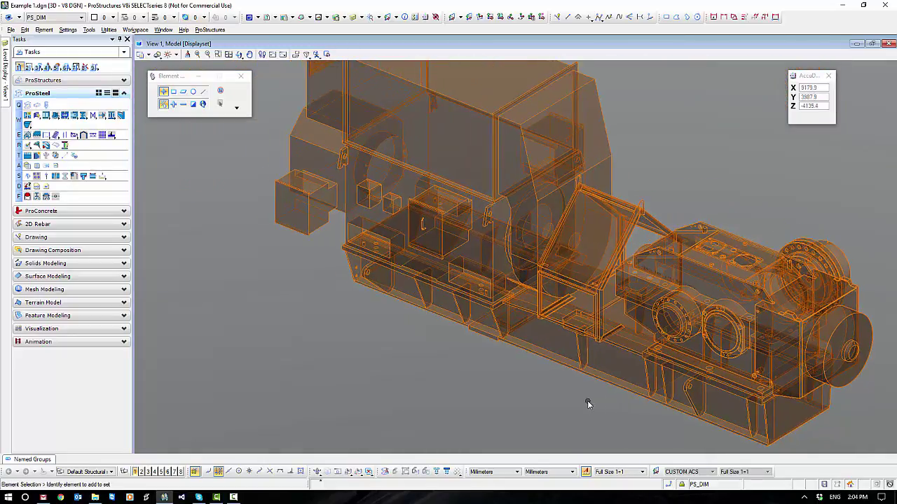
{"action": "middle_click_drag", "start_coordinate": [444, 358], "coordinate": [437, 374], "text": "shift"}
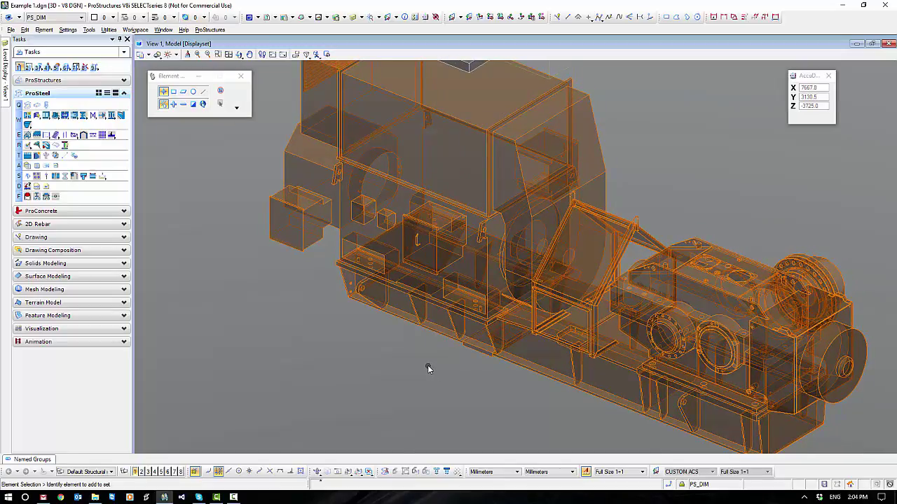
{"action": "left_click", "coordinate": [432, 332]}
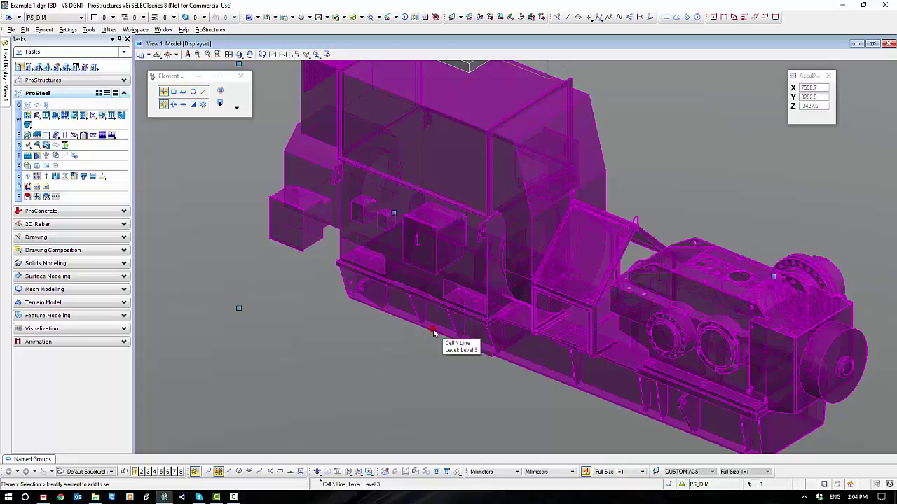
{"action": "left_click", "coordinate": [385, 344]}
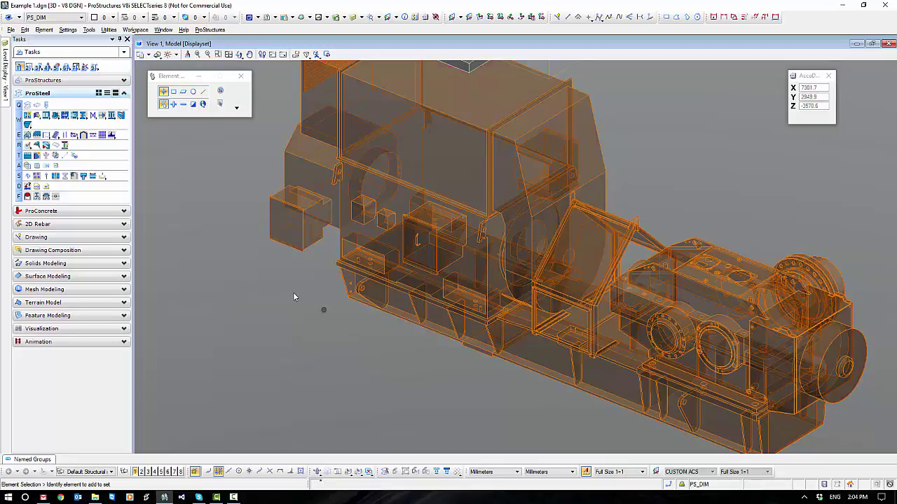
- Add partlist information to the drive cell as a special part named 1000Kw Drive Motor
{"action": "left_click", "coordinate": [97, 79]}
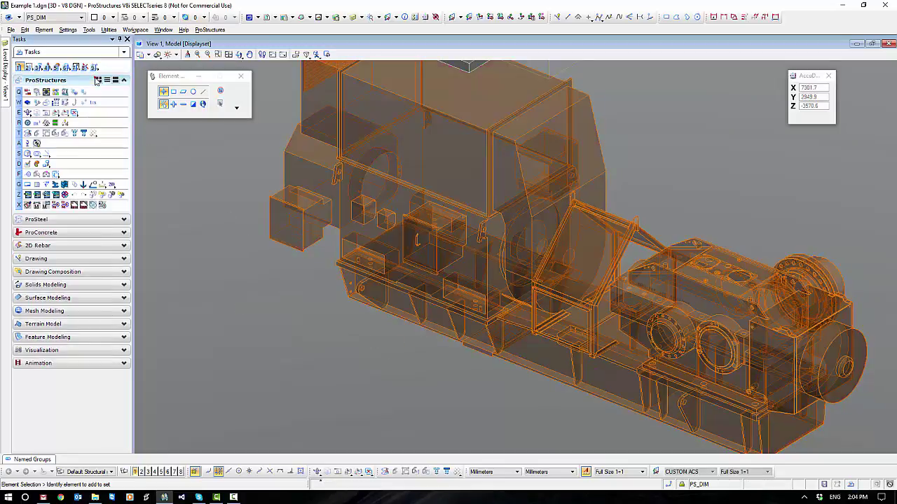
{"action": "left_click", "coordinate": [96, 79]}
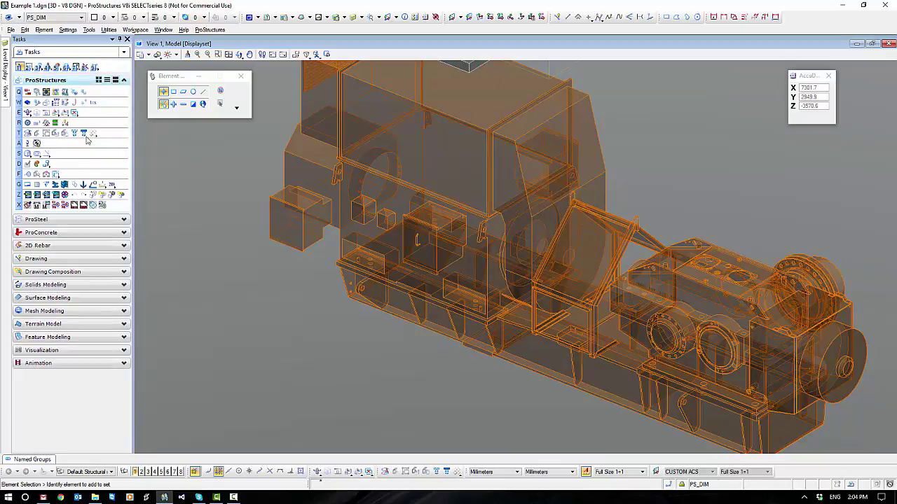
{"action": "left_click", "coordinate": [74, 186]}
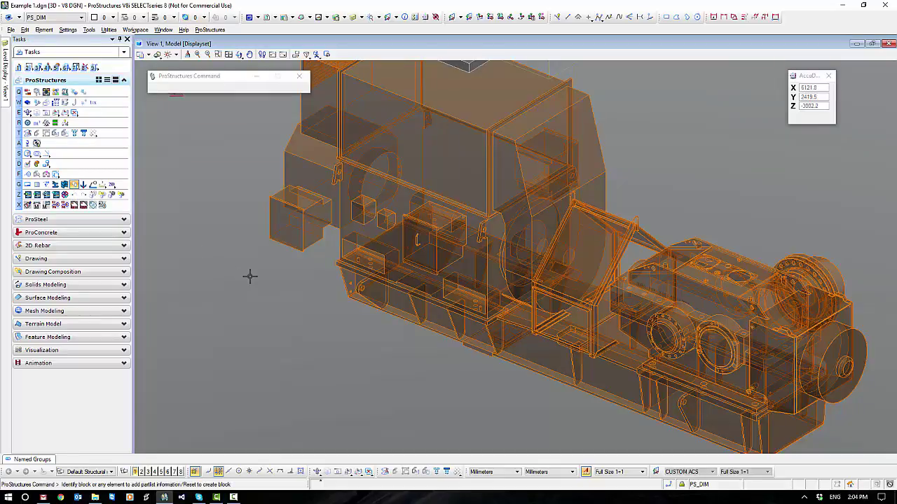
{"action": "left_click", "coordinate": [412, 289]}
{"action": "left_click", "coordinate": [399, 340]}
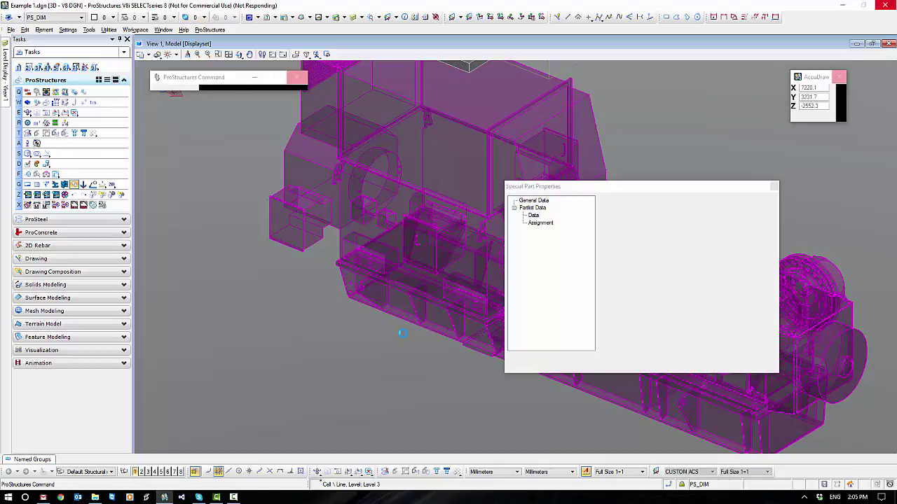
{"action": "left_click_drag", "start_coordinate": [584, 187], "coordinate": [421, 187]}
{"action": "left_click", "coordinate": [496, 208]}
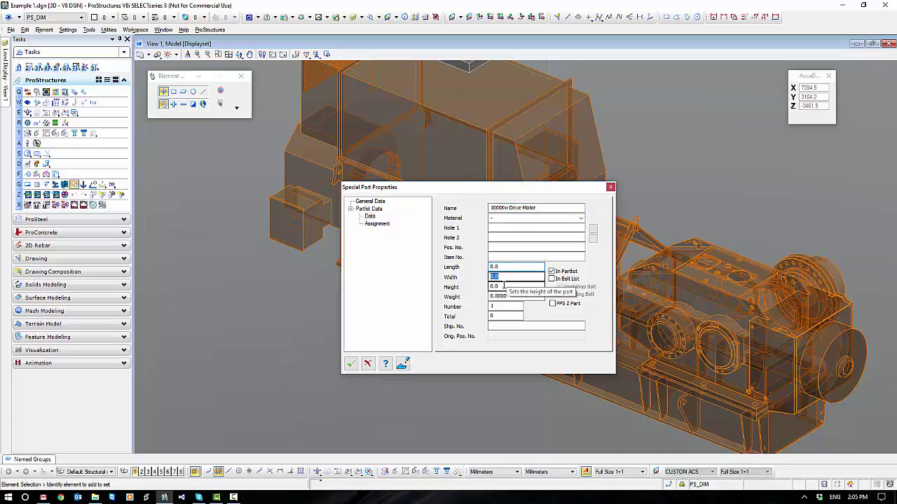
{"action": "left_click", "coordinate": [496, 286]}
{"action": "double_click", "coordinate": [491, 285]}
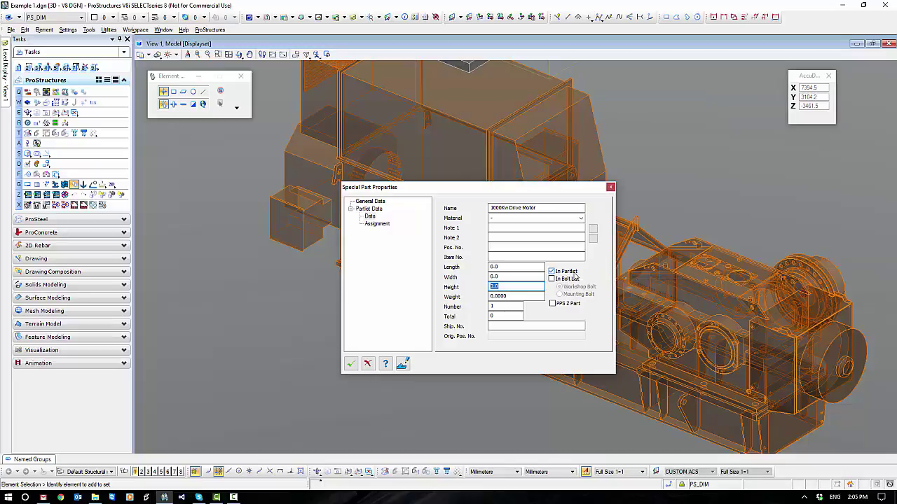
{"action": "left_click", "coordinate": [351, 365]}
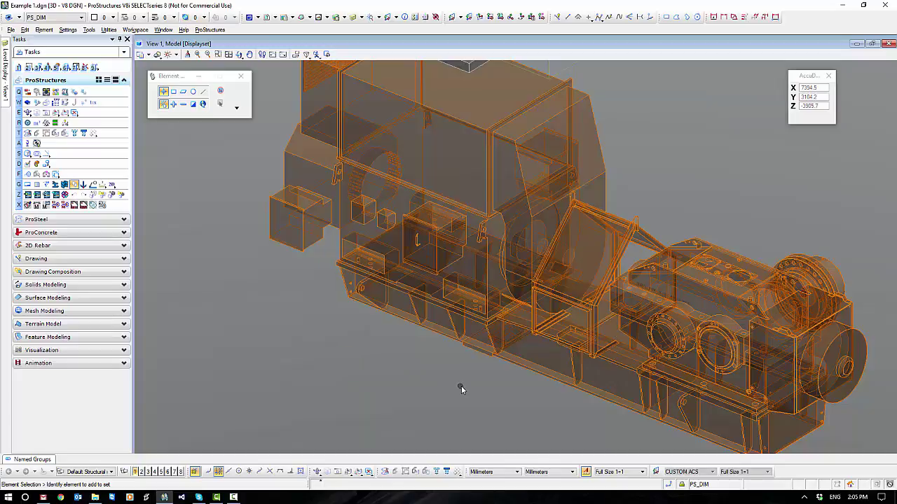
- Review the special part properties stored on the drive motor and close them
{"action": "left_click", "coordinate": [480, 353]}
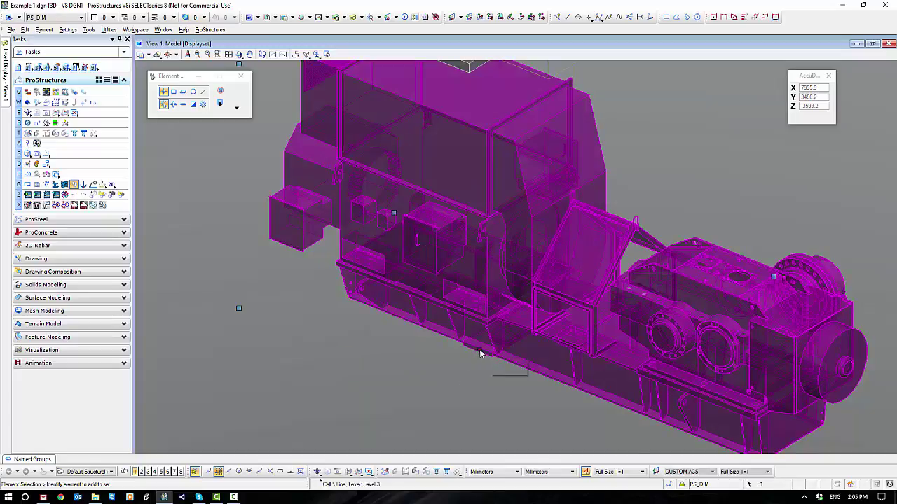
{"action": "right_click", "coordinate": [406, 351]}
{"action": "left_click", "coordinate": [457, 248]}
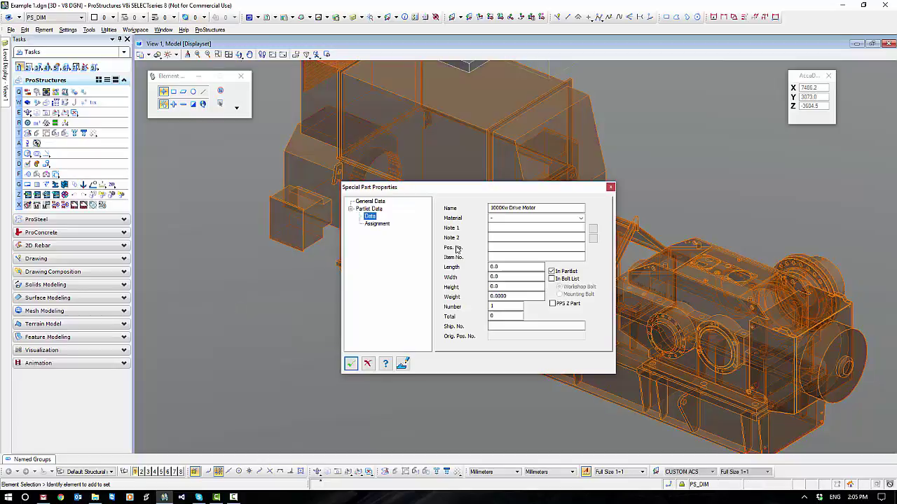
{"action": "left_click", "coordinate": [351, 364]}
{"action": "scroll", "coordinate": [352, 365], "scroll_direction": "down", "scroll_amount": 2}
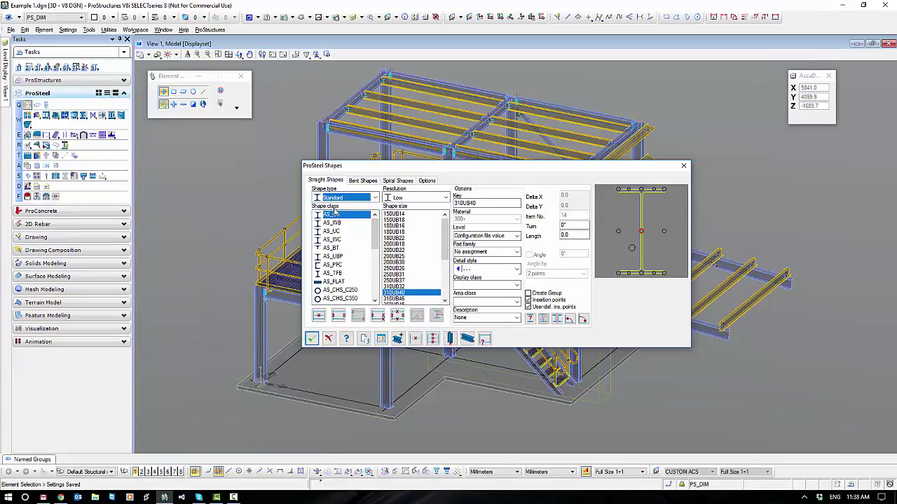
- Choose the 100x50x2.5RHS size from the AS_RHS_C350 class as the straight shape for insertion
{"action": "scroll", "coordinate": [377, 242], "scroll_direction": "down", "scroll_amount": 3}
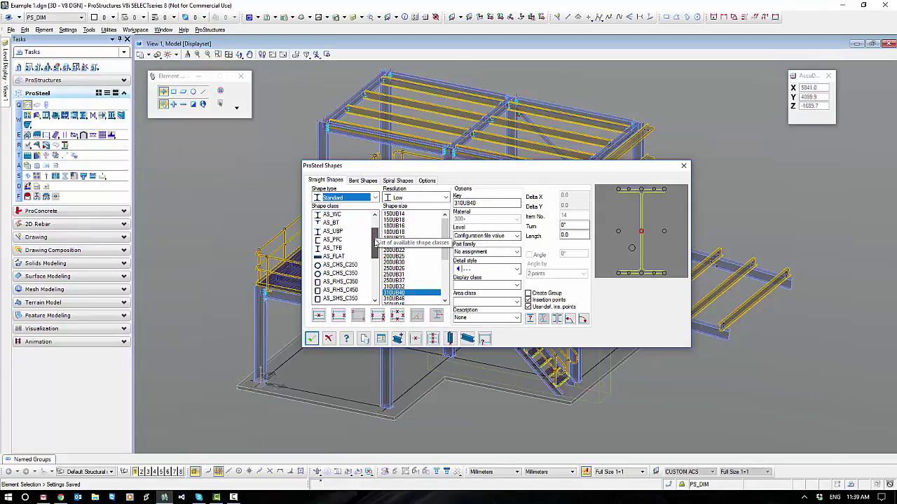
{"action": "left_click_drag", "start_coordinate": [375, 242], "coordinate": [375, 249]}
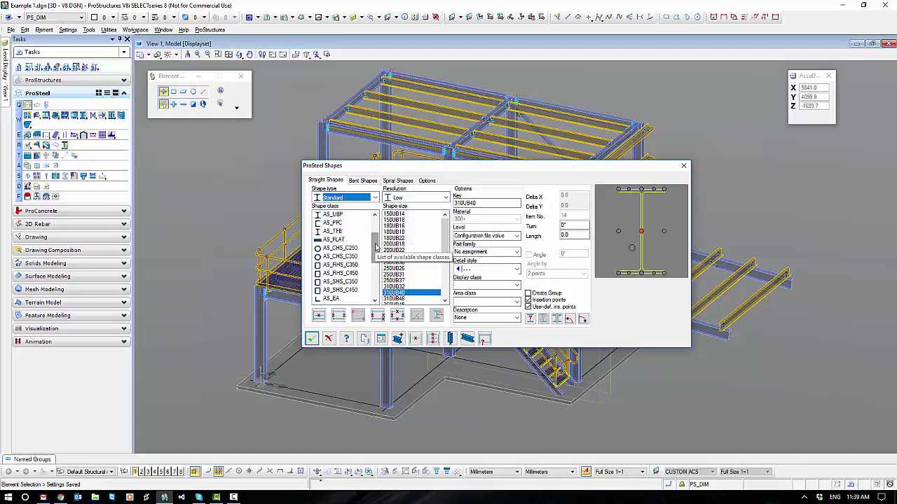
{"action": "left_click", "coordinate": [340, 265]}
{"action": "scroll", "coordinate": [401, 281], "scroll_direction": "down", "scroll_amount": 5}
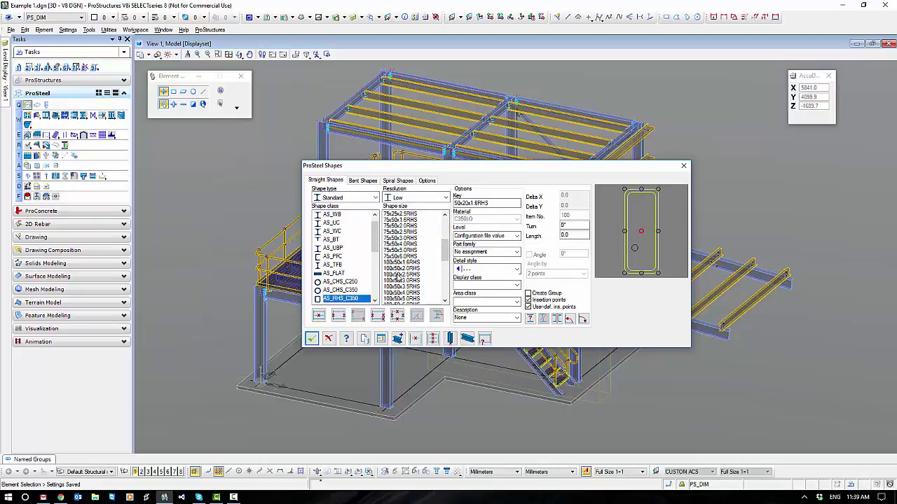
{"action": "left_click", "coordinate": [401, 274]}
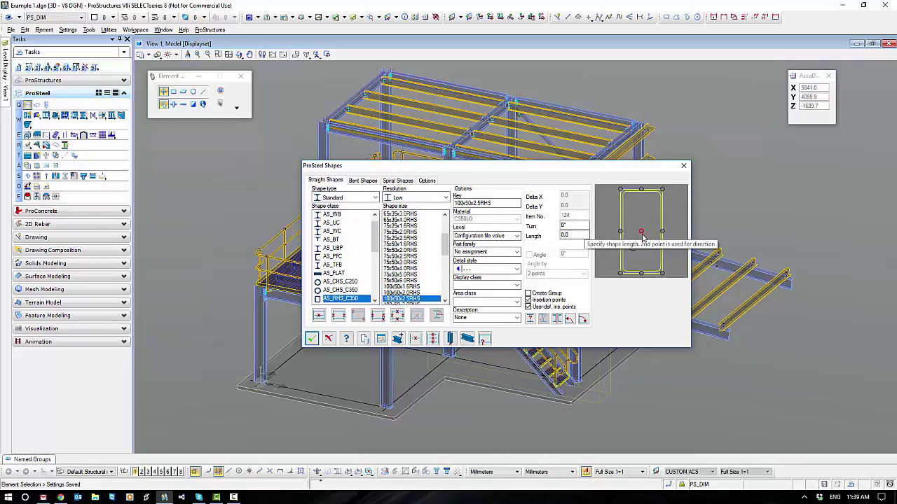
- Place the RHS member between two points in front of the base slab, about 721 mm long along the X axis, without rotating it
{"action": "left_click", "coordinate": [338, 315]}
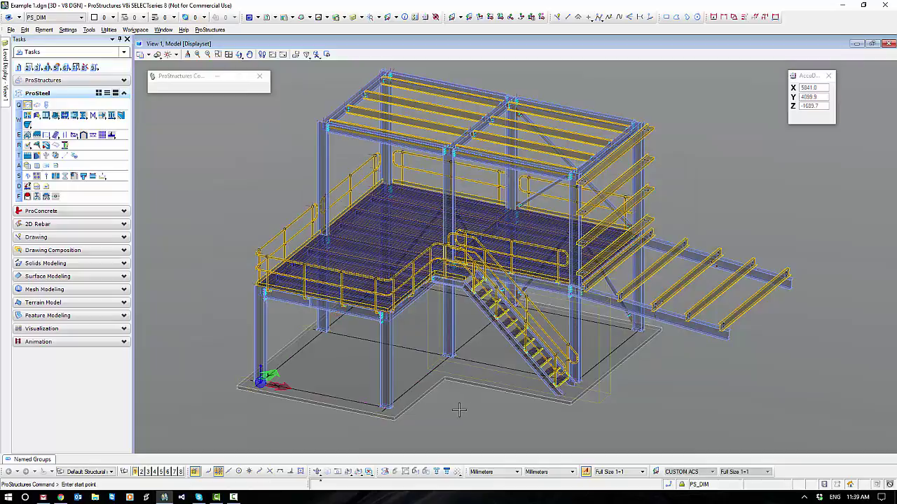
{"action": "left_click", "coordinate": [477, 416]}
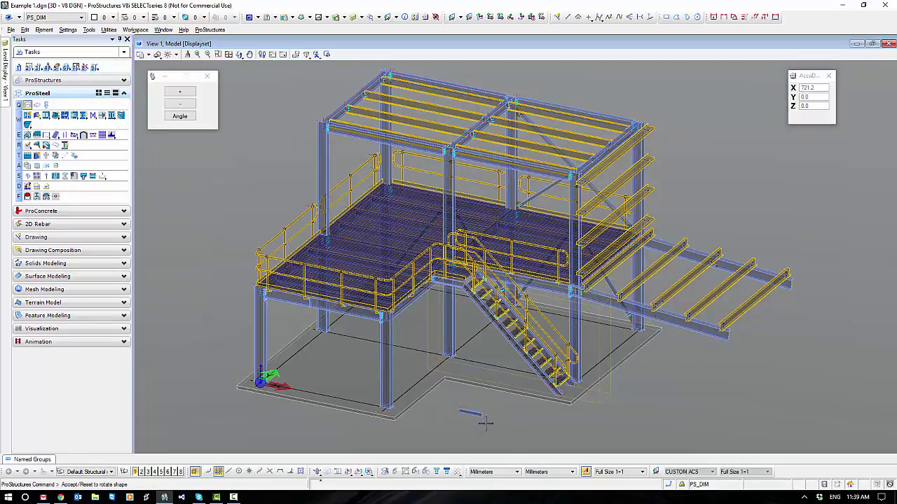
{"action": "scroll", "coordinate": [486, 422], "scroll_direction": "up", "scroll_amount": 6}
{"action": "scroll", "coordinate": [514, 388], "scroll_direction": "down", "scroll_amount": 2}
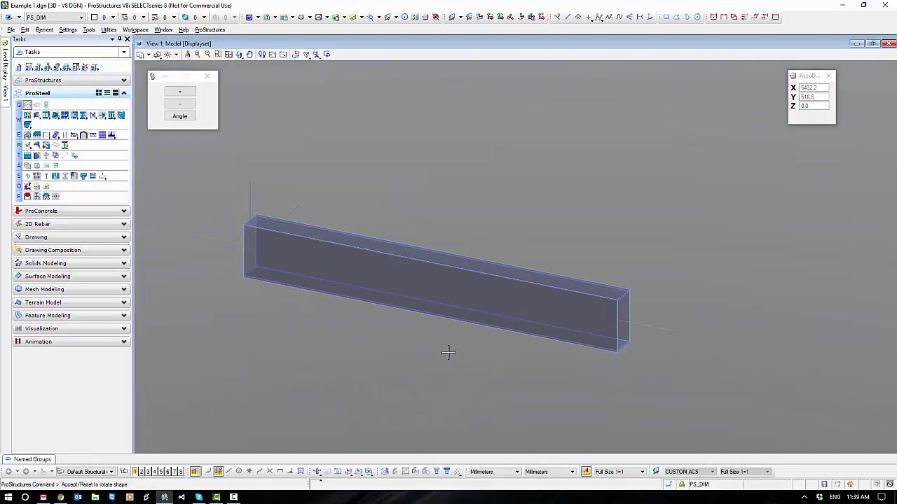
{"action": "left_click", "coordinate": [417, 369]}
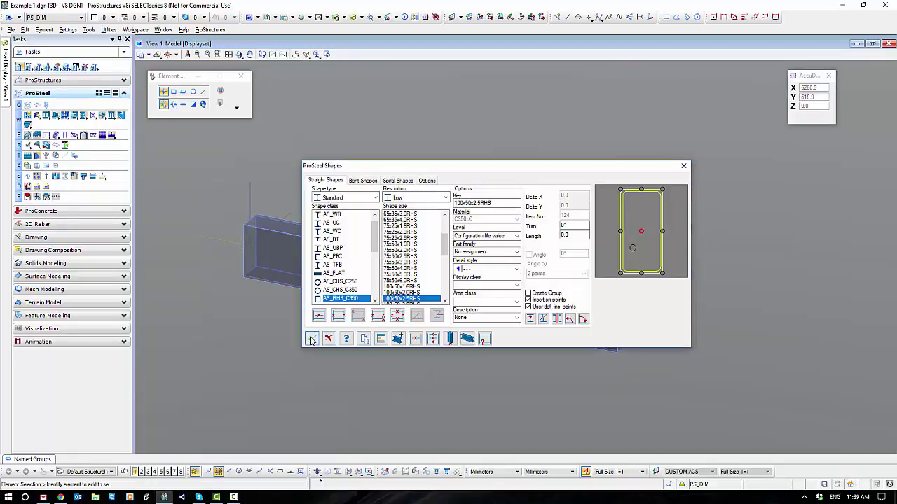
- Close the shape insertion settings, keeping the placed RHS member
{"action": "right_click", "coordinate": [315, 337]}
{"action": "mouse_move", "coordinate": [396, 310]}
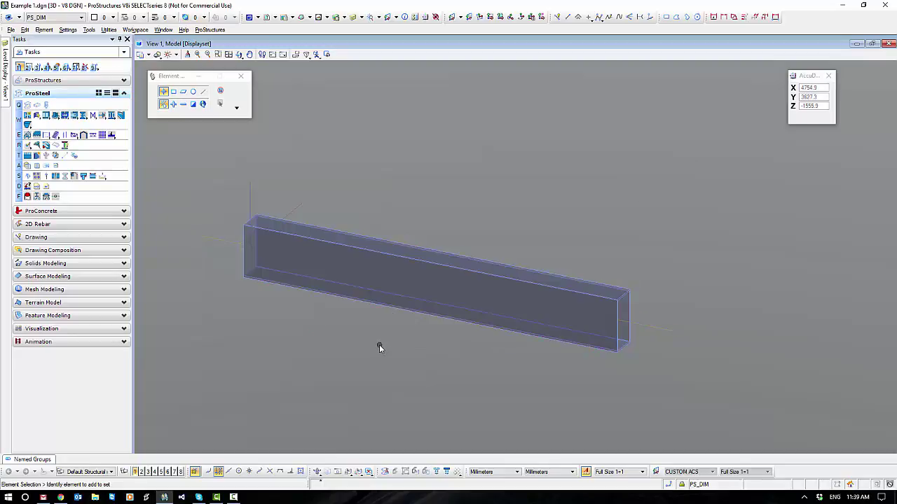
{"action": "middle_click_drag", "start_coordinate": [368, 346], "coordinate": [396, 342], "text": "shift"}
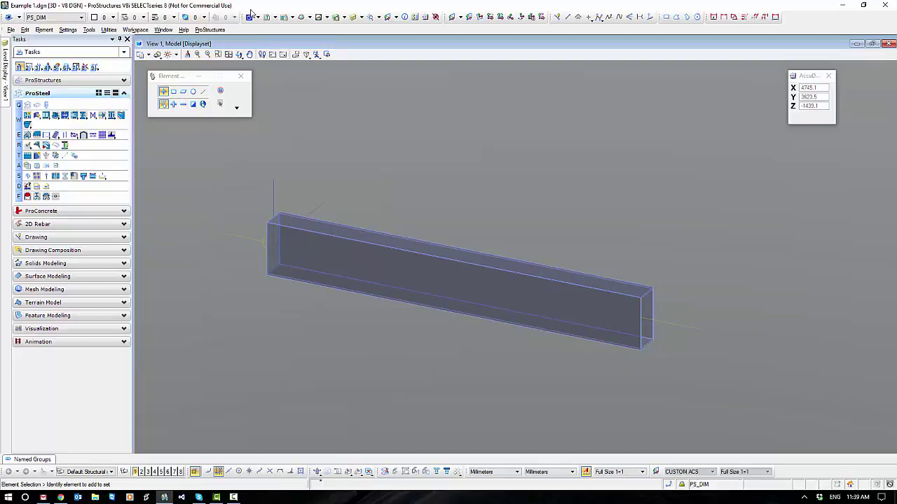
{"action": "left_click", "coordinate": [213, 30]}
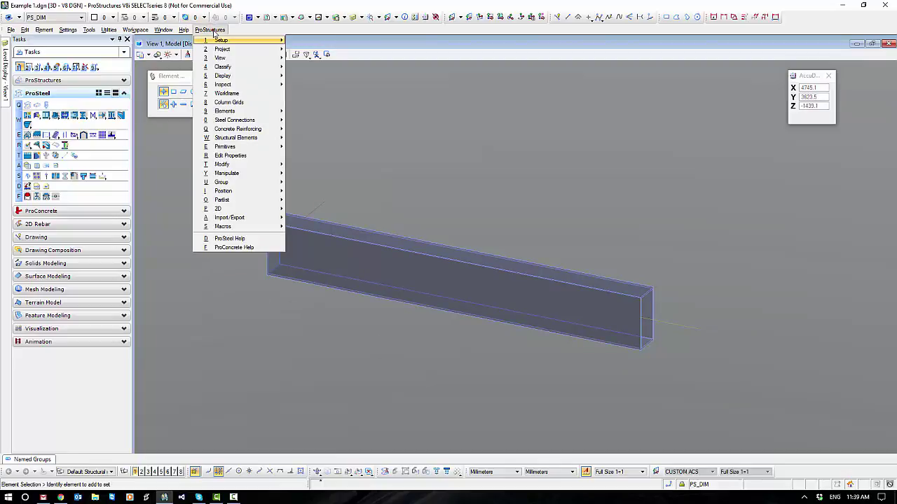
{"action": "mouse_move", "coordinate": [220, 50]}
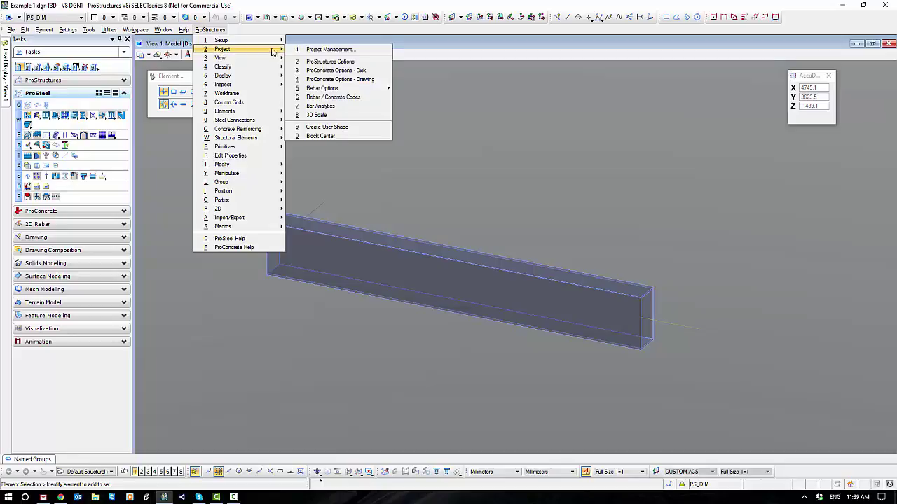
{"action": "left_click", "coordinate": [331, 62]}
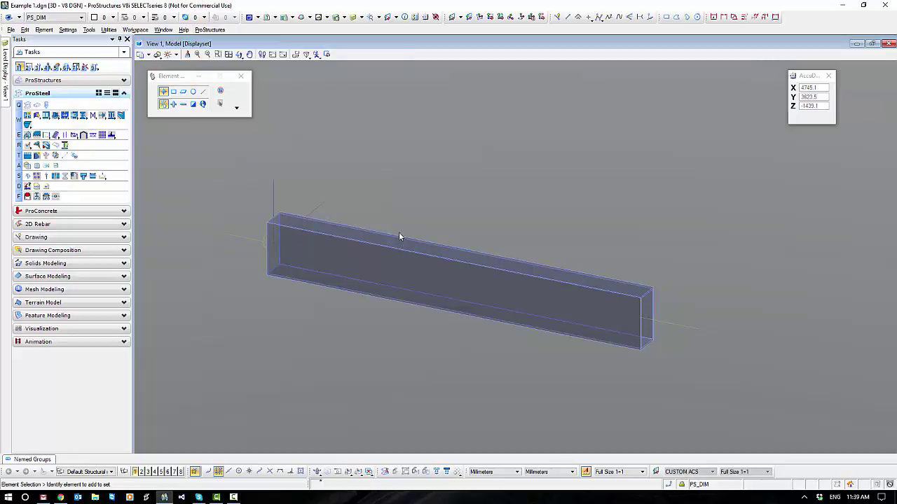
{"action": "left_click_drag", "start_coordinate": [224, 56], "coordinate": [487, 89]}
{"action": "left_click", "coordinate": [343, 242]}
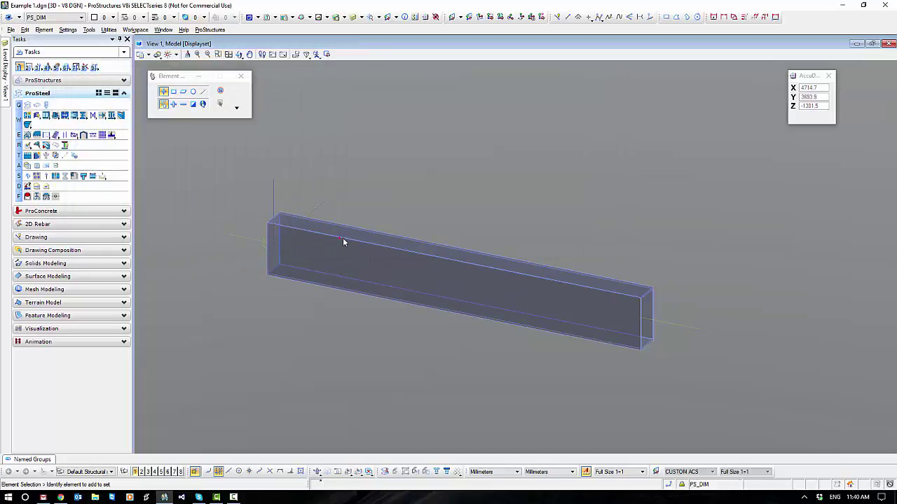
- Examine the Rectangular Hollow name template in the shape naming conventions of the ProStructures options and close the options
{"action": "right_click", "coordinate": [388, 200]}
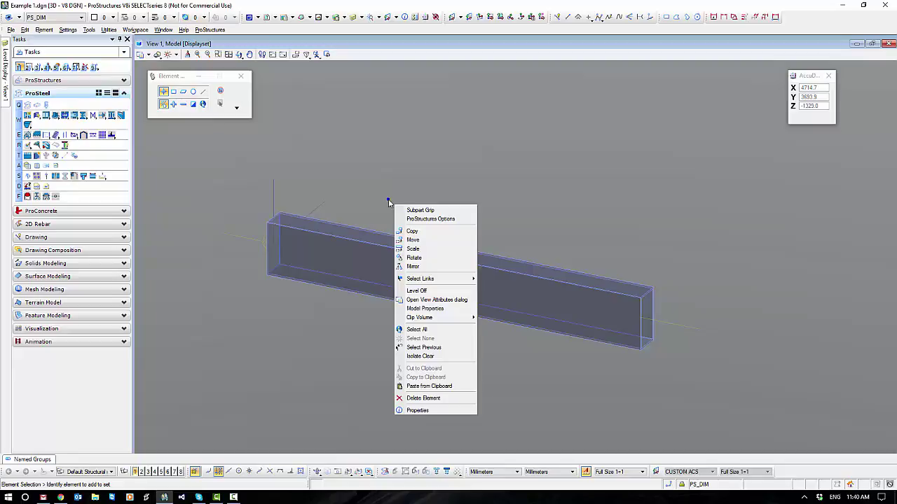
{"action": "left_click", "coordinate": [446, 220]}
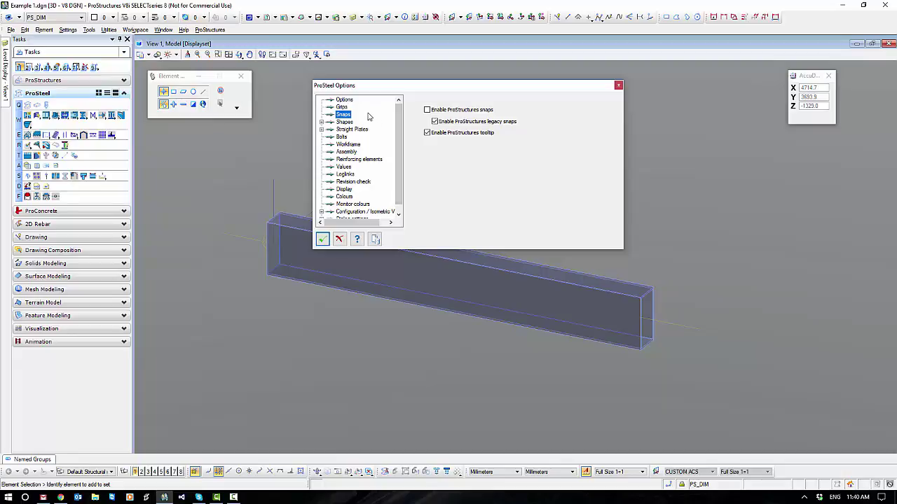
{"action": "left_click", "coordinate": [345, 123]}
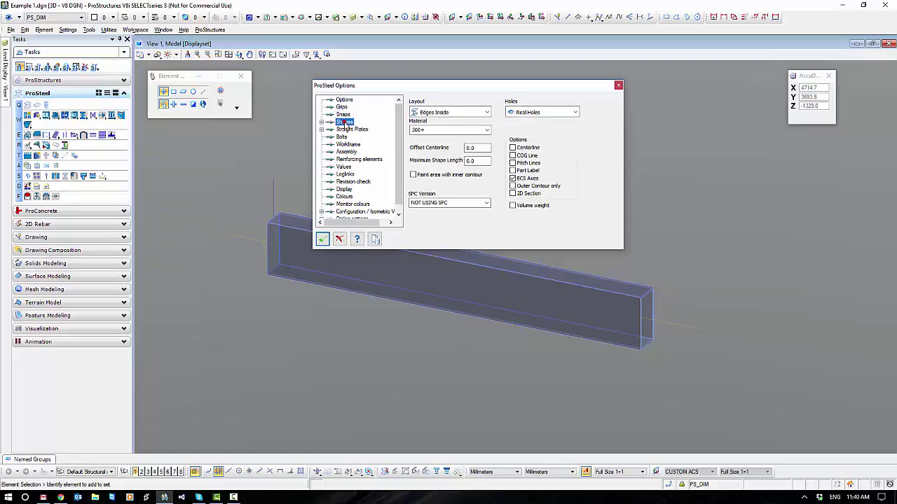
{"action": "double_click", "coordinate": [345, 123]}
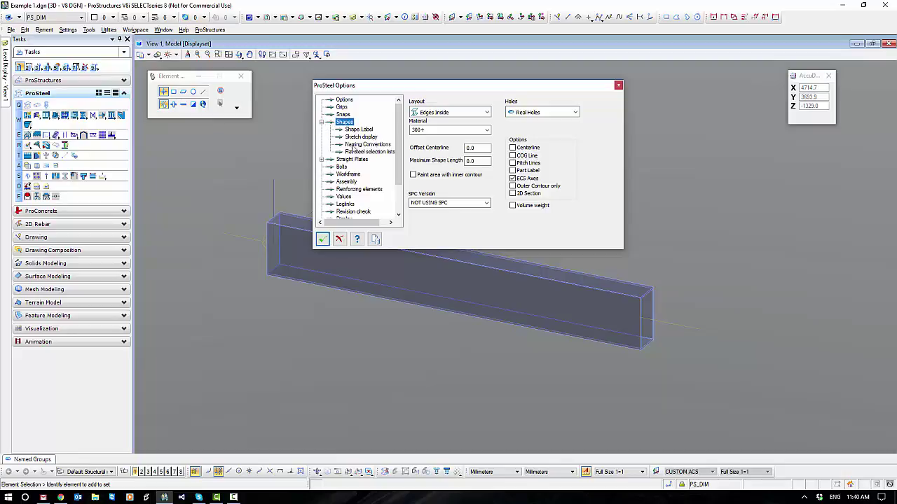
{"action": "left_click", "coordinate": [357, 145]}
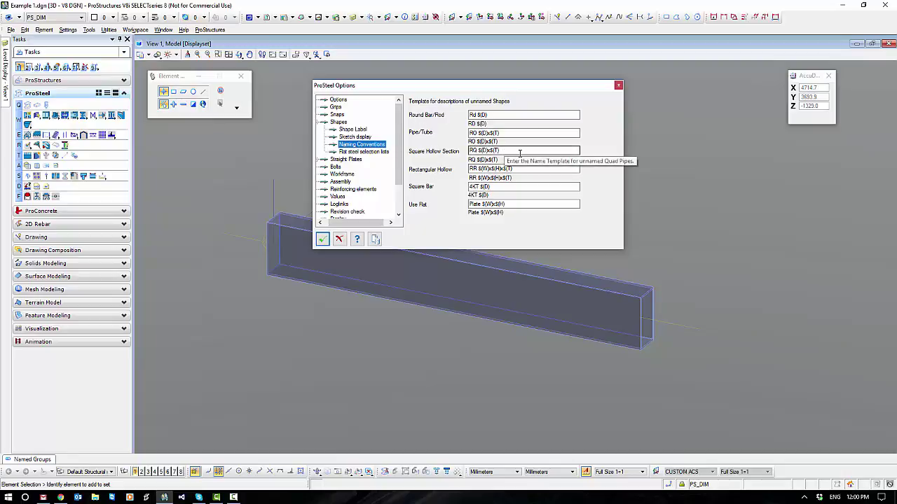
{"action": "left_click_drag", "start_coordinate": [515, 169], "coordinate": [468, 168]}
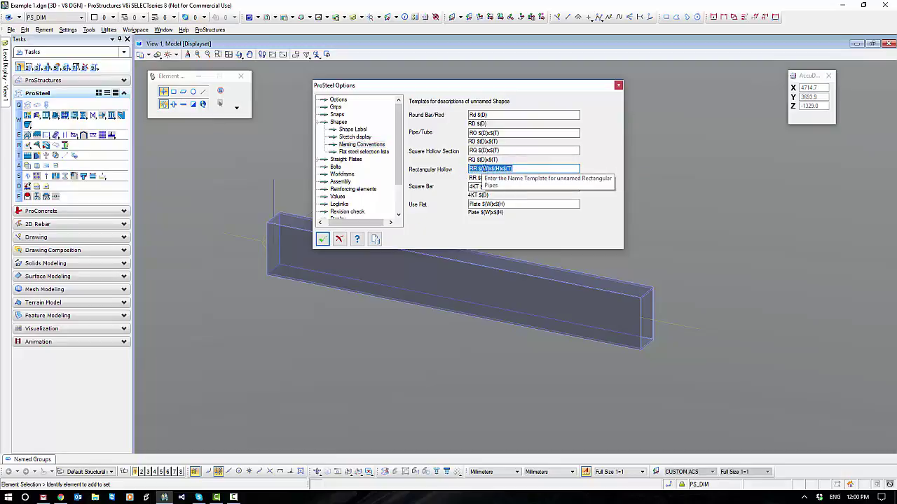
{"action": "left_click", "coordinate": [484, 169]}
{"action": "double_click", "coordinate": [497, 168]}
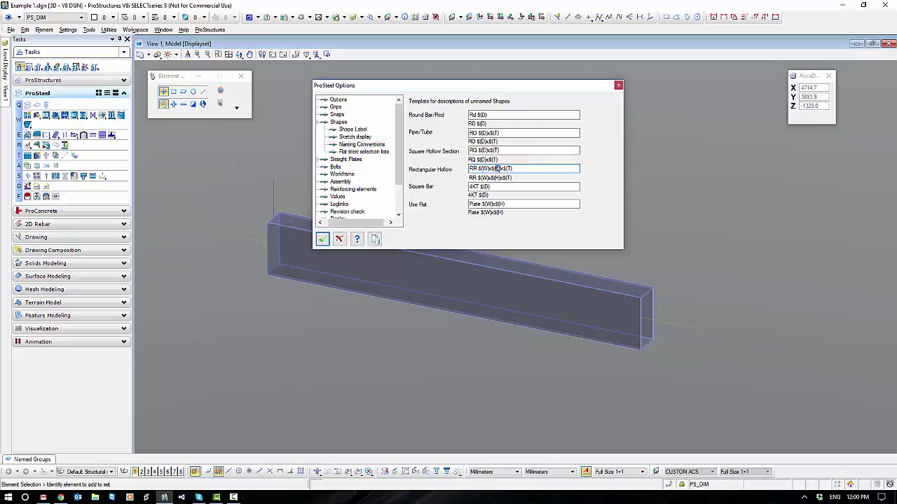
{"action": "left_click", "coordinate": [509, 169]}
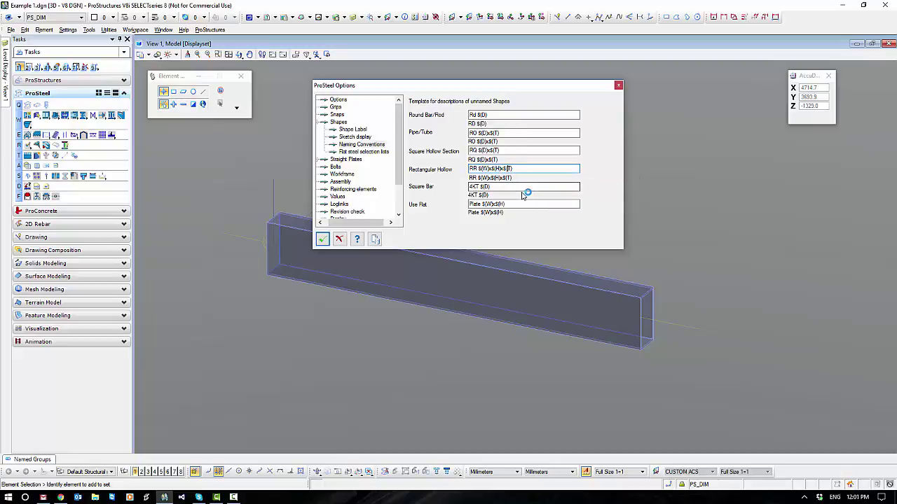
{"action": "left_click", "coordinate": [323, 240]}
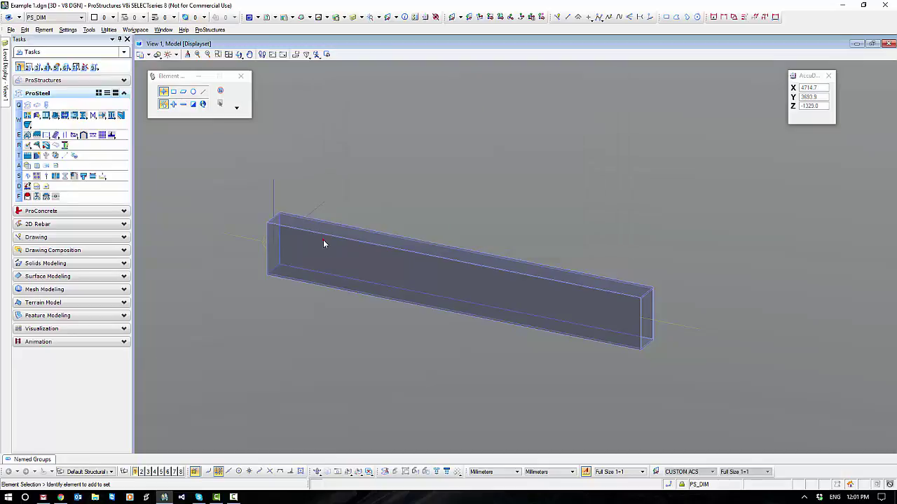
- Set the RHS member's shape size to the custom size RR200x300x10 in its shape properties
{"action": "left_click", "coordinate": [382, 247]}
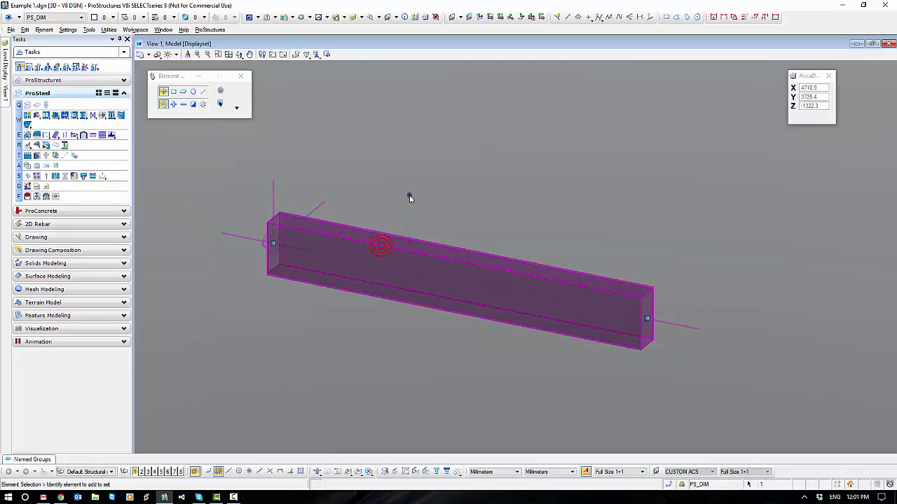
{"action": "right_click", "coordinate": [410, 196]}
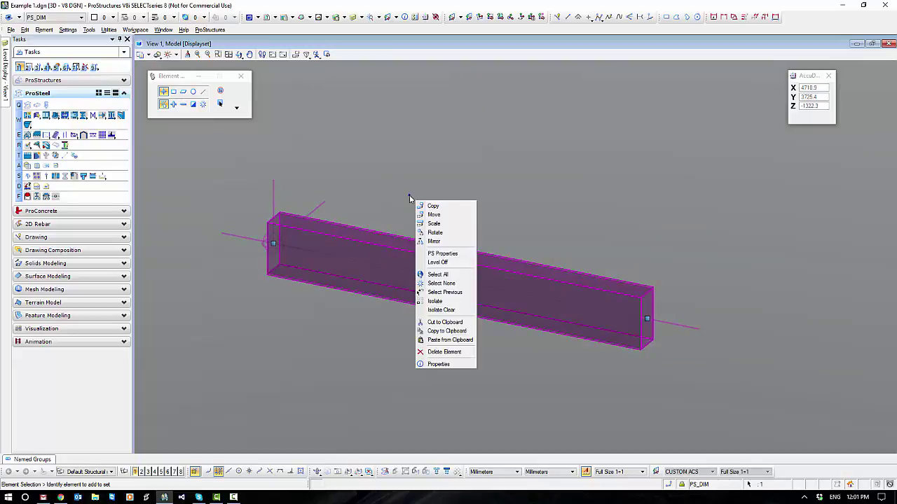
{"action": "left_click", "coordinate": [442, 253]}
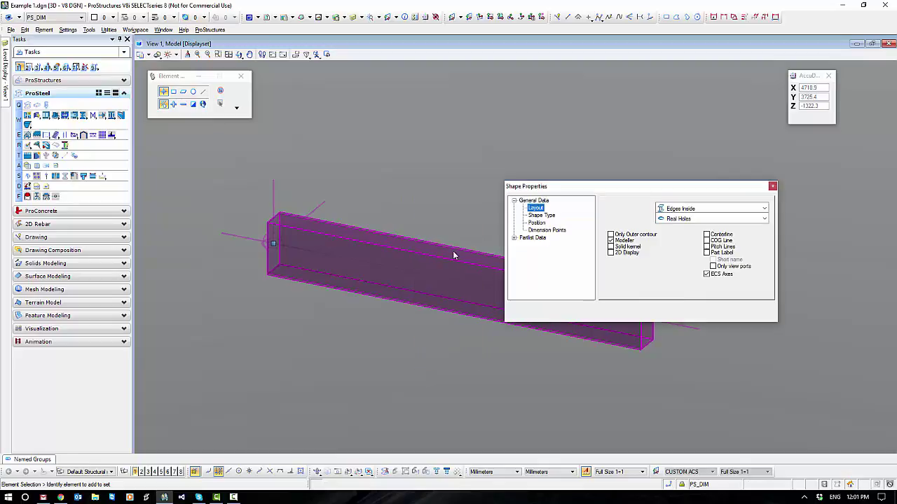
{"action": "left_click", "coordinate": [543, 215]}
{"action": "left_click", "coordinate": [698, 265]}
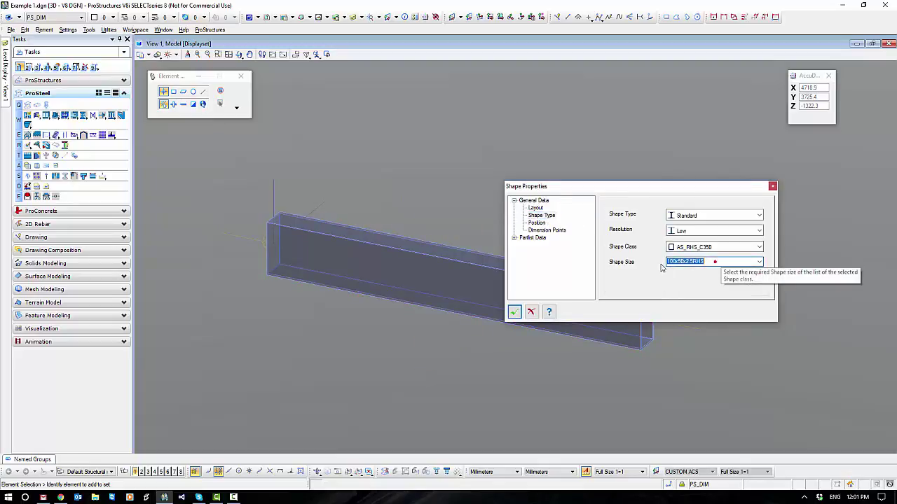
{"action": "type", "text": "RR200x300x10"}
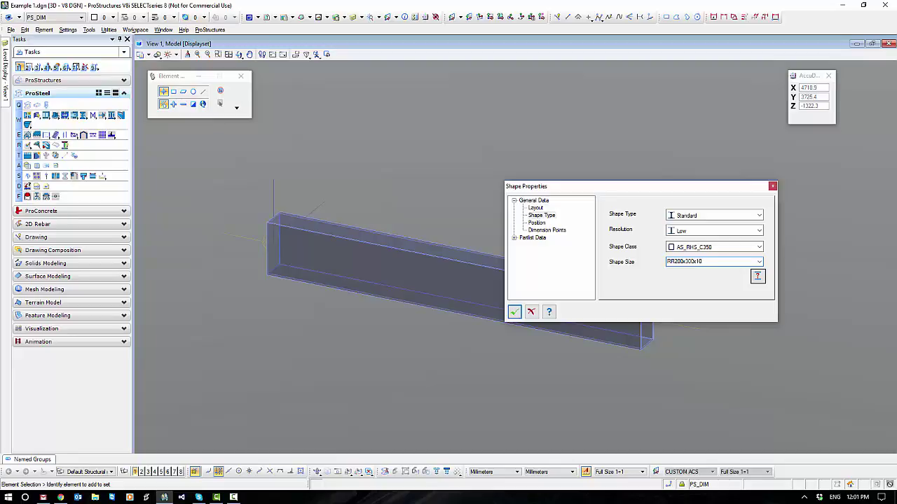
{"action": "left_click", "coordinate": [514, 312]}
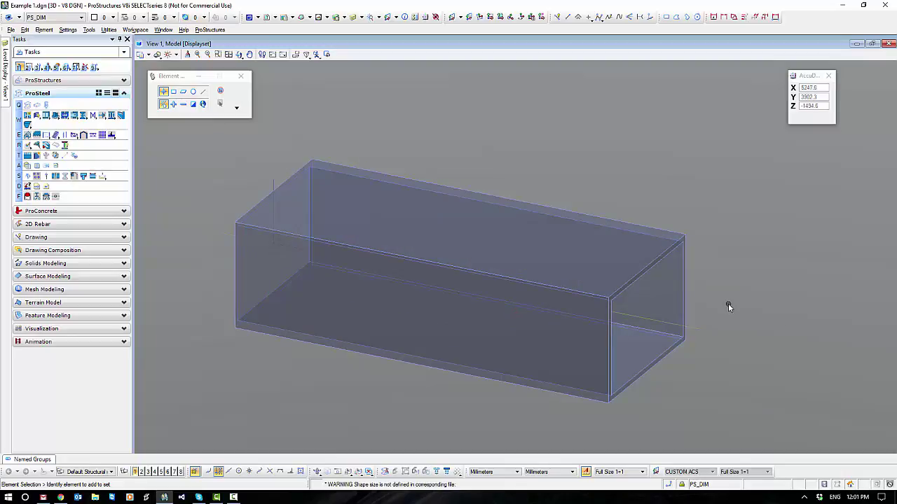
- Stretch the hollow section member longer by moving the grip at its far end outward
{"action": "left_click", "coordinate": [643, 320]}
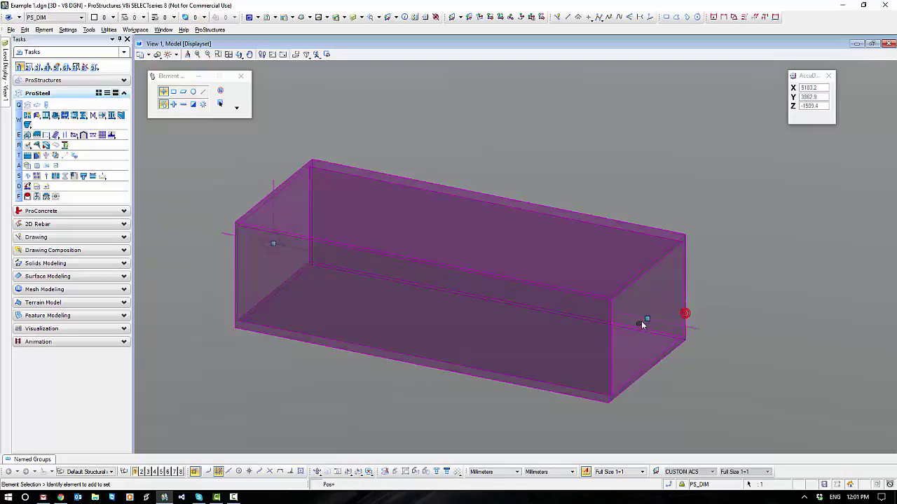
{"action": "left_click_drag", "start_coordinate": [648, 320], "coordinate": [805, 369]}
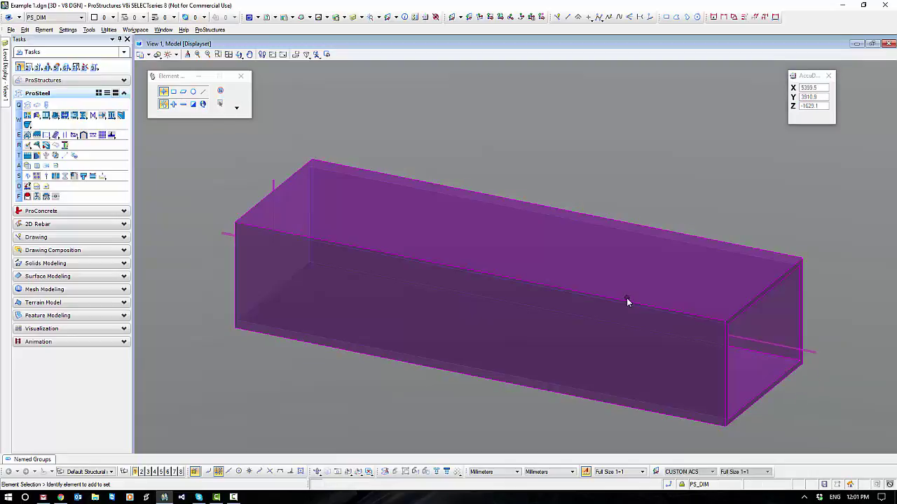
- Rename the member as 200x300x10 RHS in the partlist data of its shape properties
{"action": "left_click", "coordinate": [626, 306]}
{"action": "double_click", "coordinate": [626, 306]}
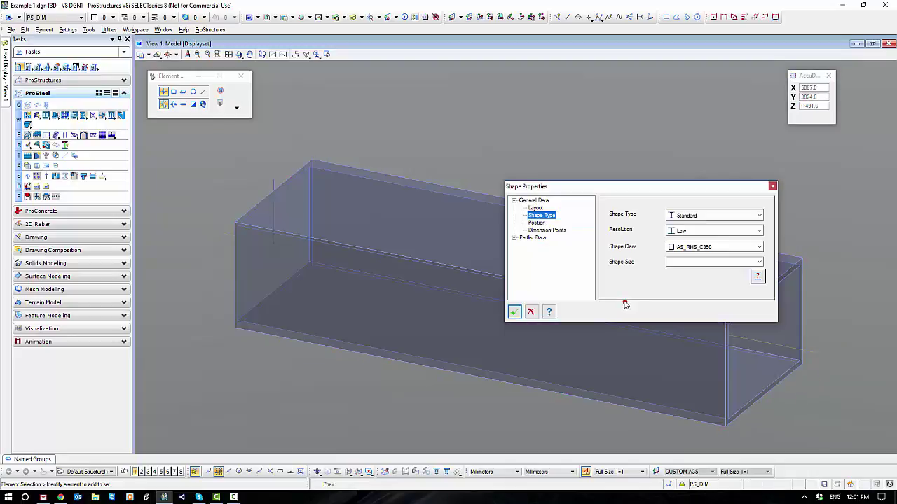
{"action": "left_click", "coordinate": [513, 239]}
{"action": "left_click", "coordinate": [534, 245]}
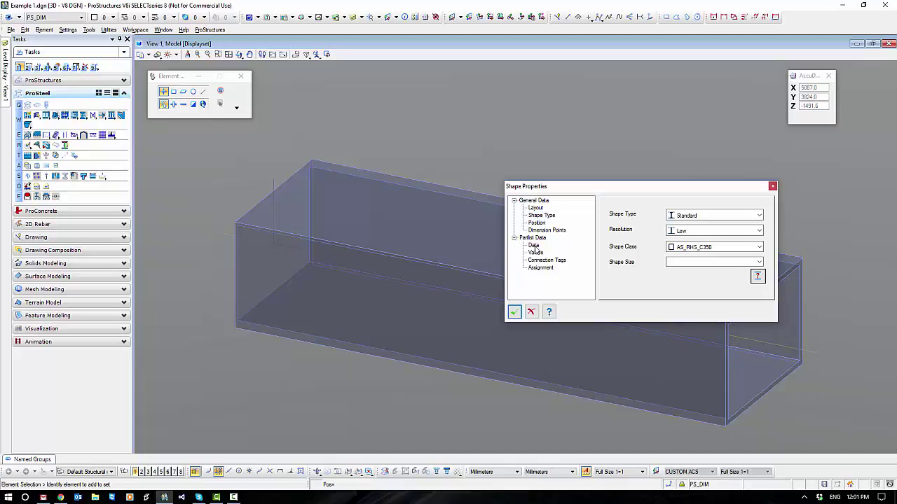
{"action": "left_click", "coordinate": [664, 206]}
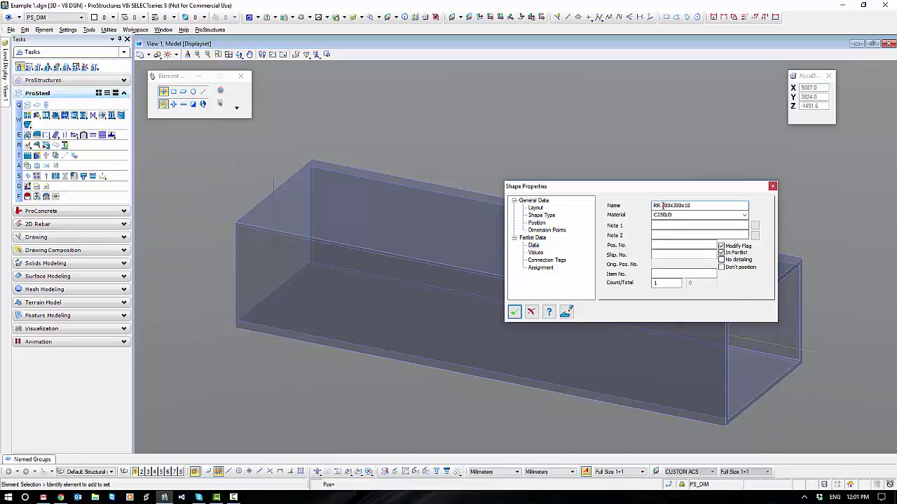
{"action": "left_click_drag", "start_coordinate": [662, 206], "coordinate": [653, 205]}
{"action": "key", "text": "BackSpace"}
{"action": "double_click", "coordinate": [690, 205]}
{"action": "left_click", "coordinate": [690, 205]}
{"action": "left_click", "coordinate": [659, 225]}
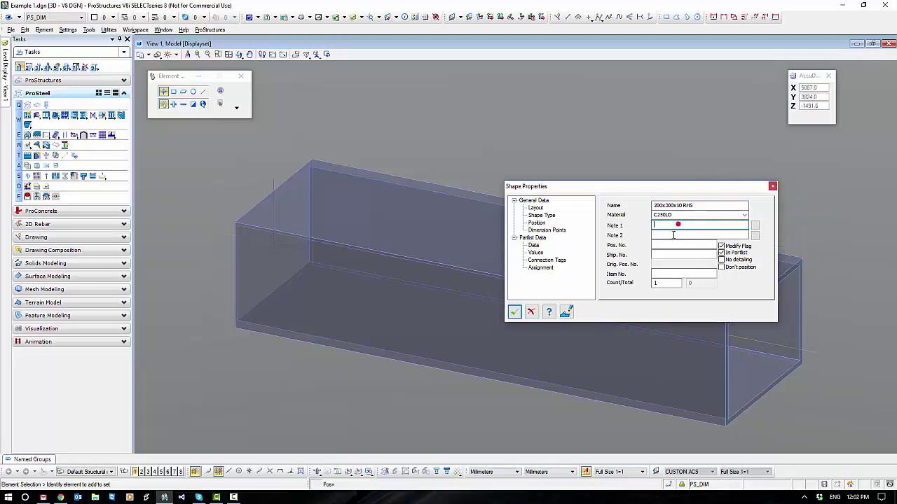
{"action": "left_click", "coordinate": [517, 314]}
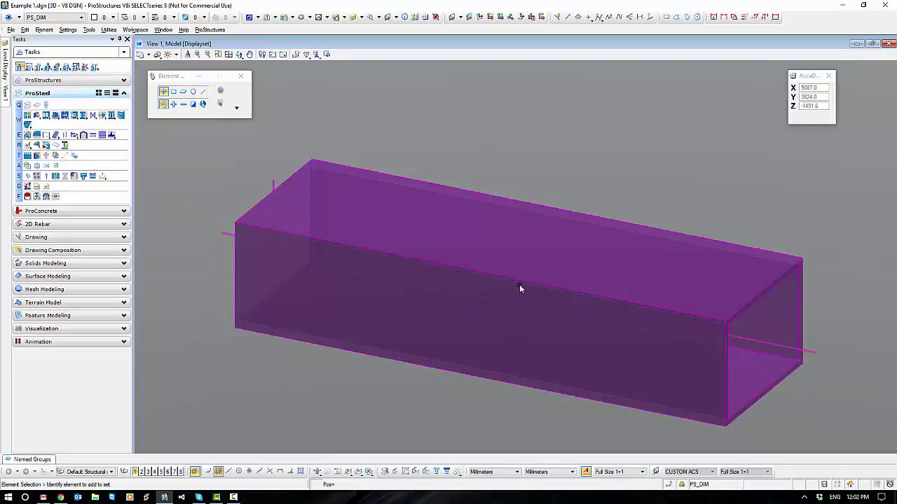